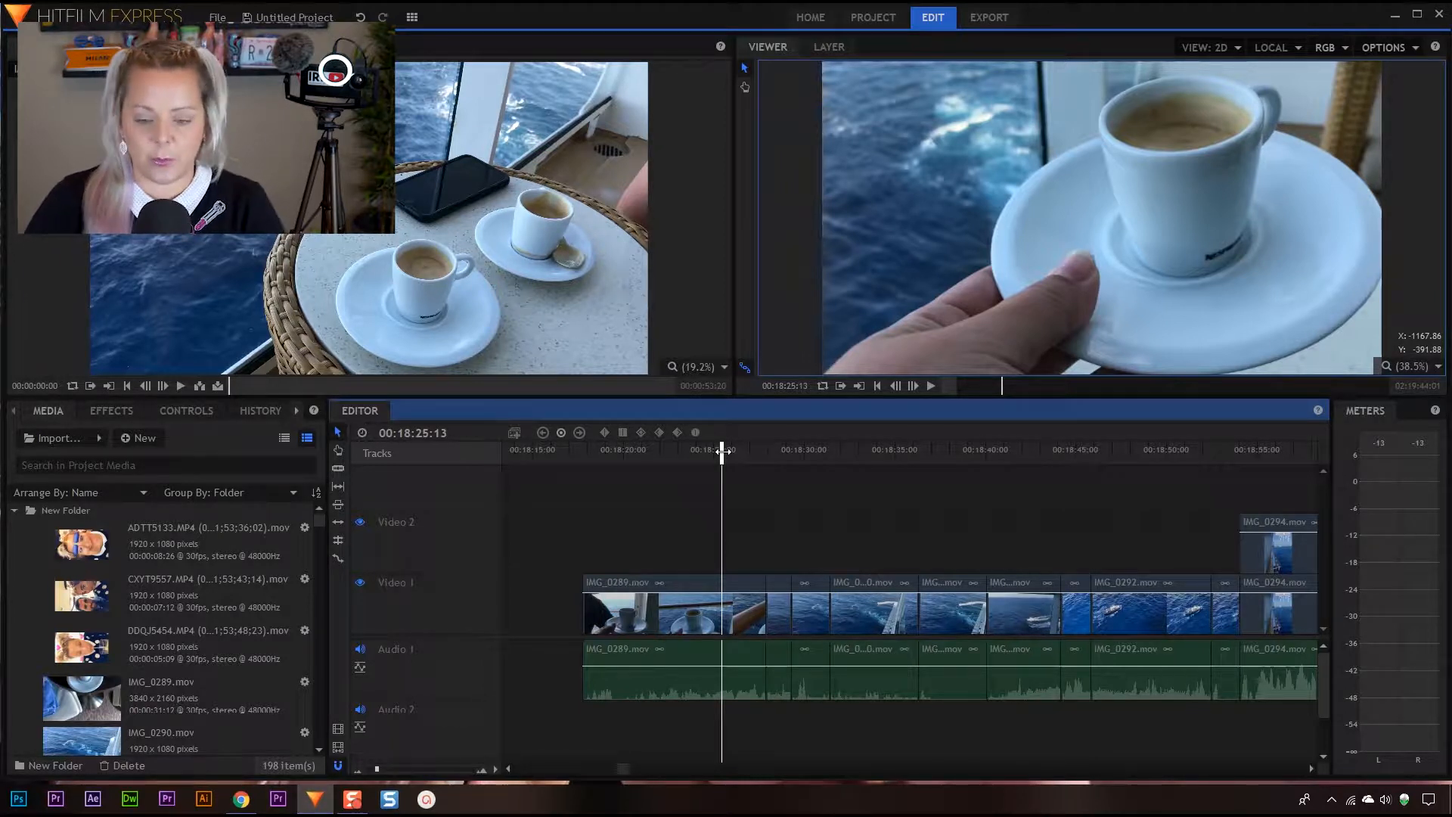
Play the IMG_0289.mov clip from near its start to check its audio level on the meters
{"action": "mouse_move", "coordinate": [722, 452]}
{"action": "left_mouse_down"}
{"action": "mouse_move", "coordinate": [749, 451]}
{"action": "mouse_move", "coordinate": [706, 452]}
{"action": "mouse_move", "coordinate": [735, 451]}
{"action": "left_mouse_up"}
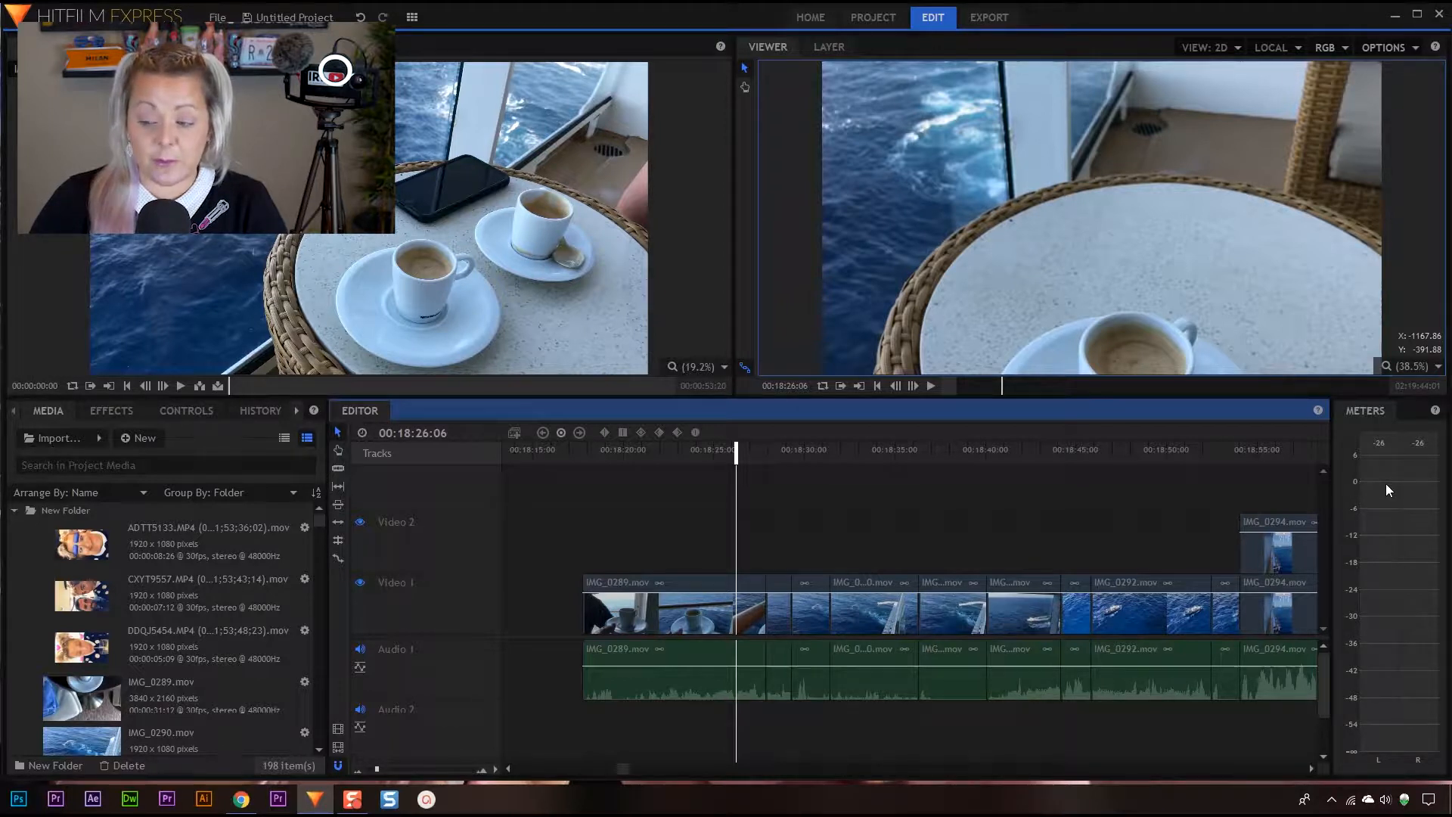
{"action": "left_click", "coordinate": [607, 450]}
{"action": "key", "text": "space"}
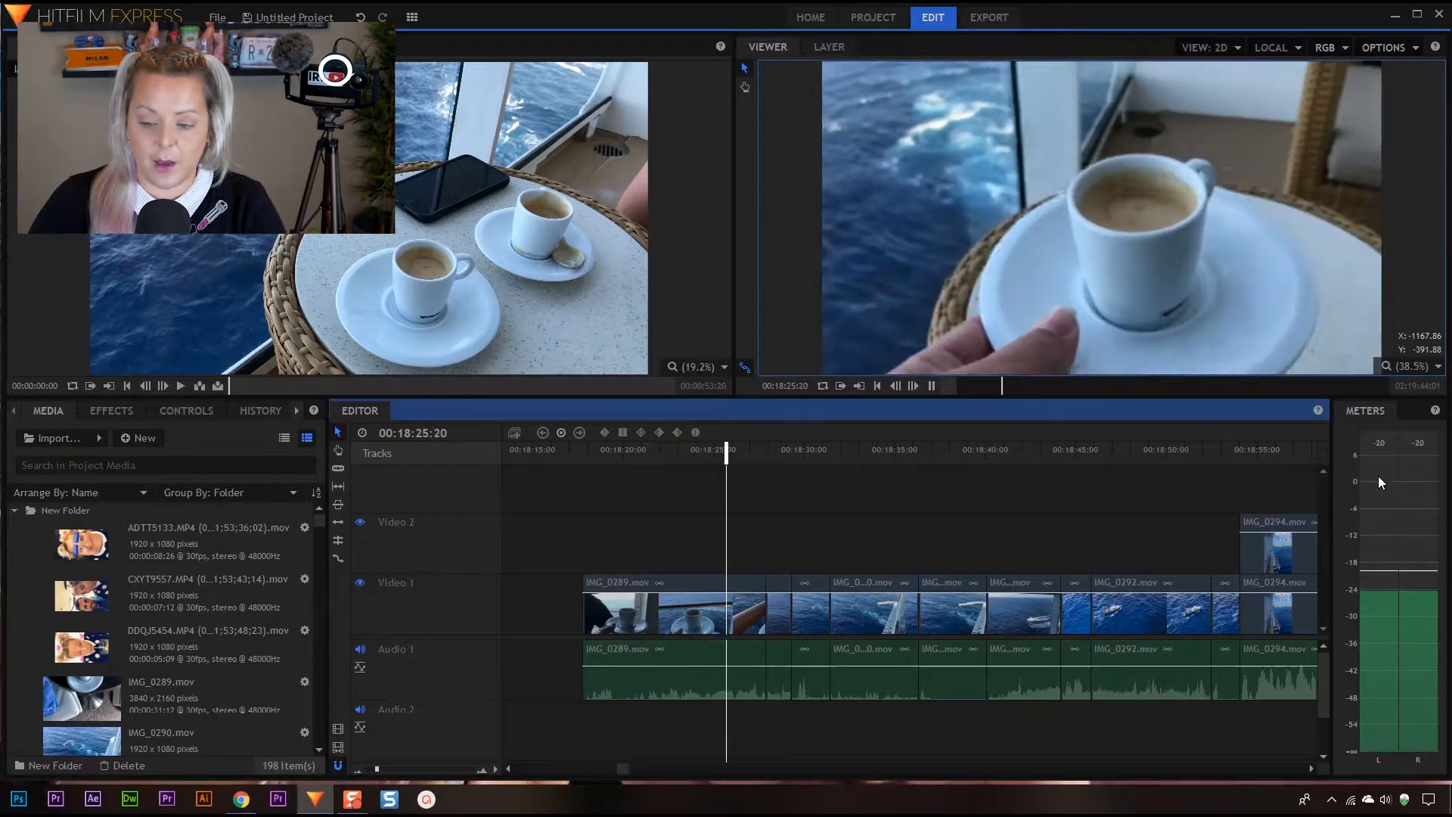
{"action": "key", "text": "space"}
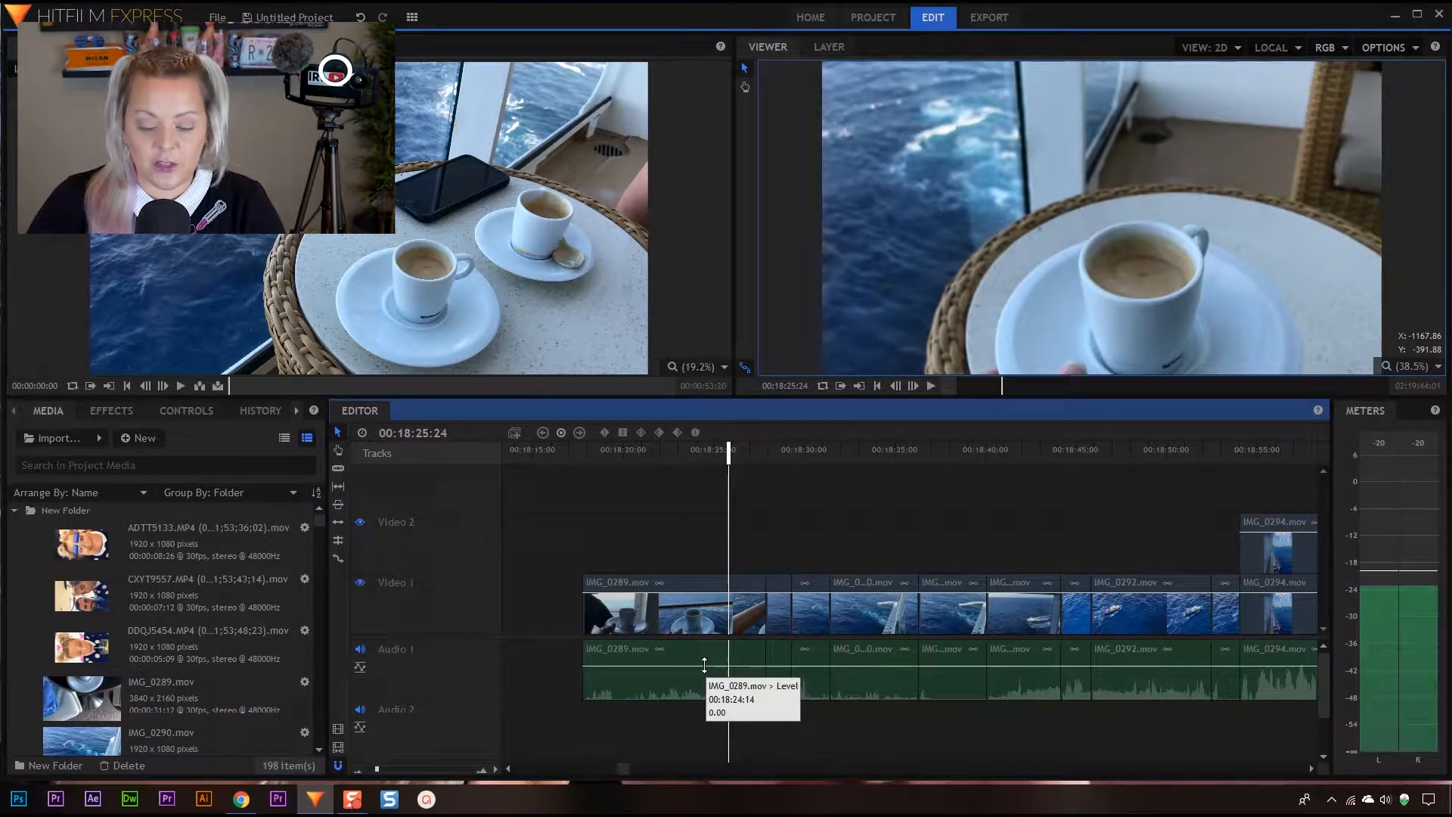
Raise the audio level of the IMG_0289.mov clip to 12.00 and play it from its start to check the volume
{"action": "left_click_drag", "start_coordinate": [704, 664], "coordinate": [704, 659]}
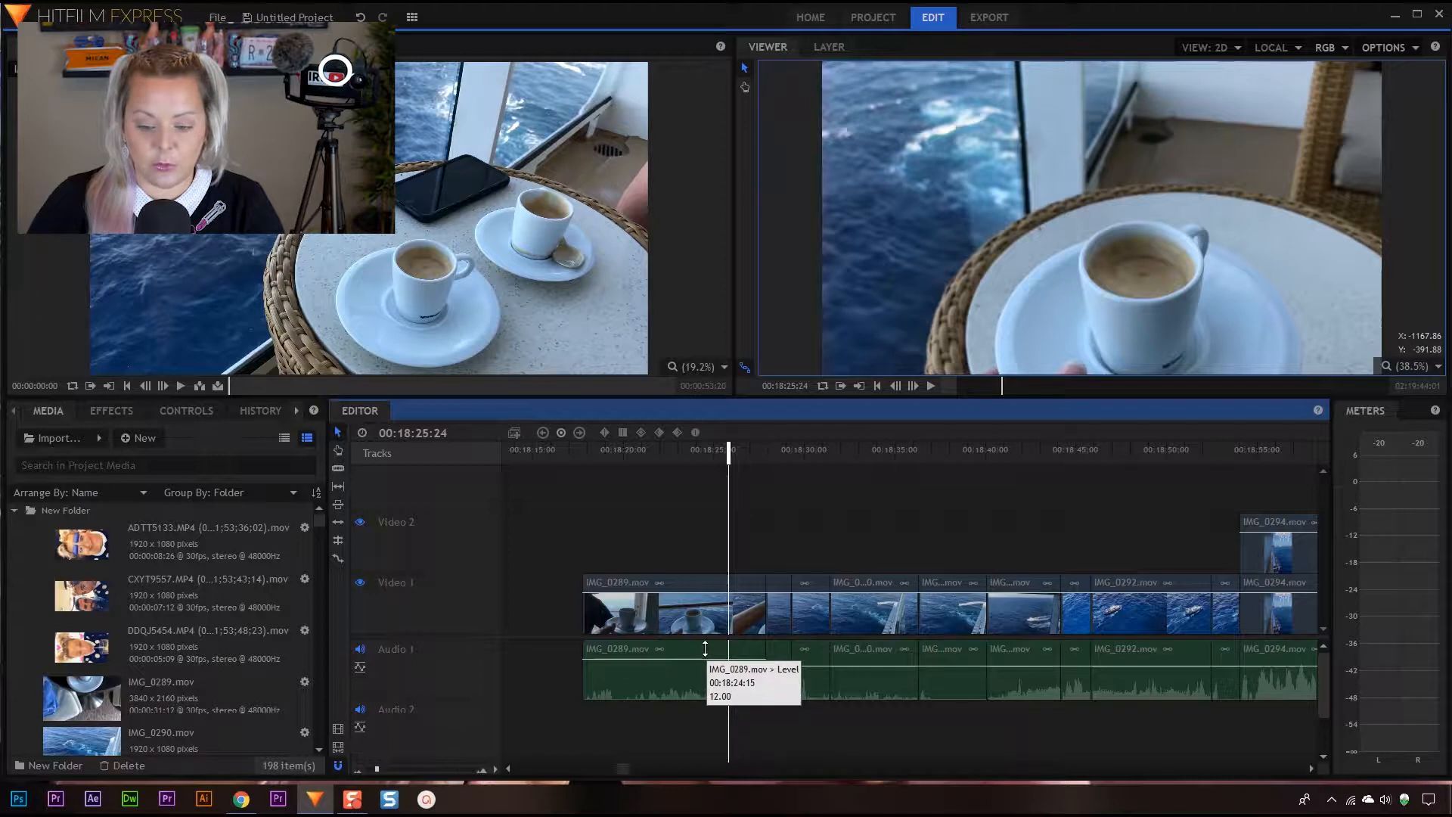
{"action": "left_click_drag", "start_coordinate": [722, 451], "coordinate": [577, 452]}
{"action": "key", "text": "space"}
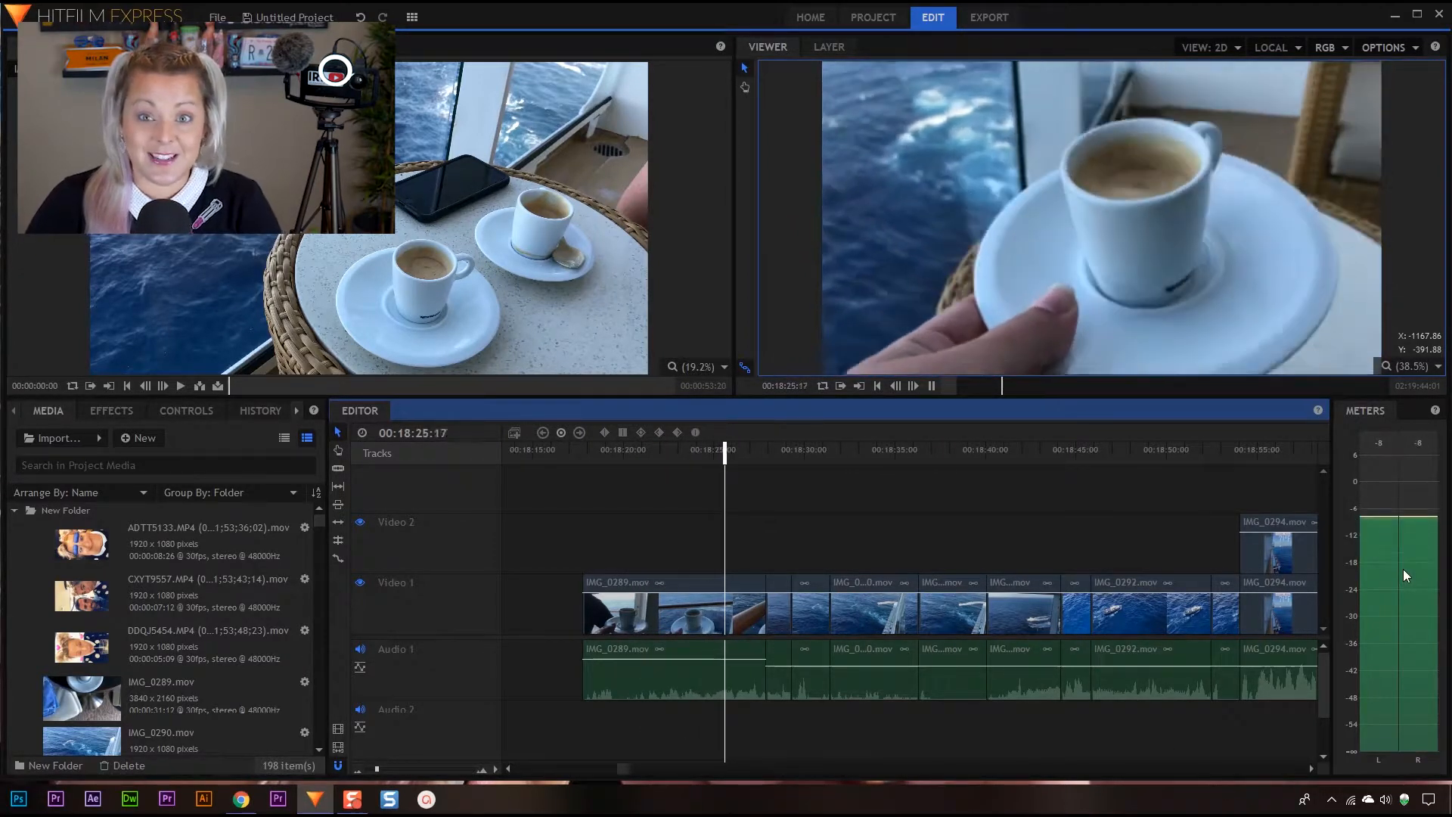
{"action": "key", "text": "space"}
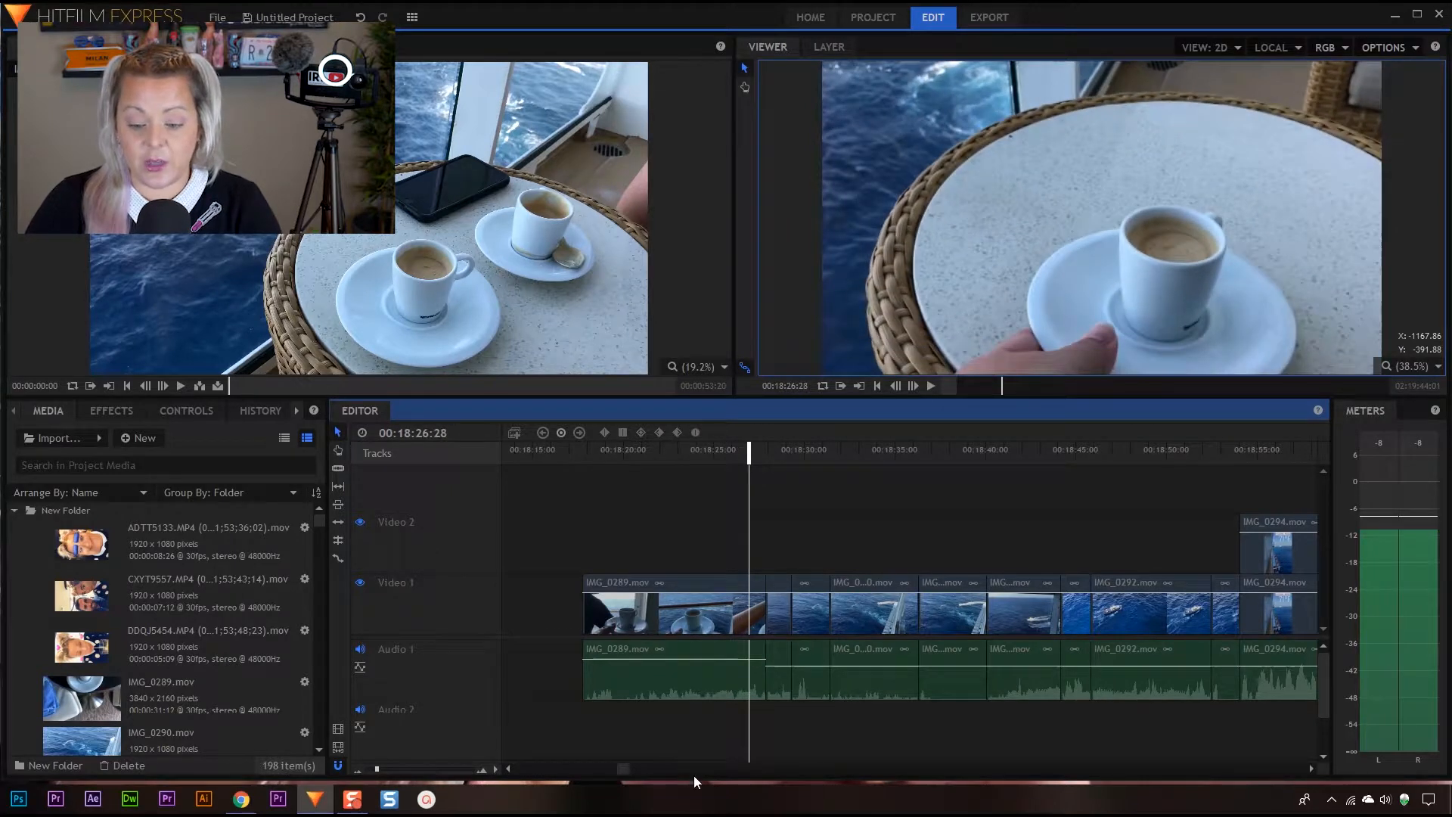
Play the IMG_0294.mov clip through to the start of IMG_0299.mov to check the audio levels on the meters
{"action": "left_click", "coordinate": [1310, 767]}
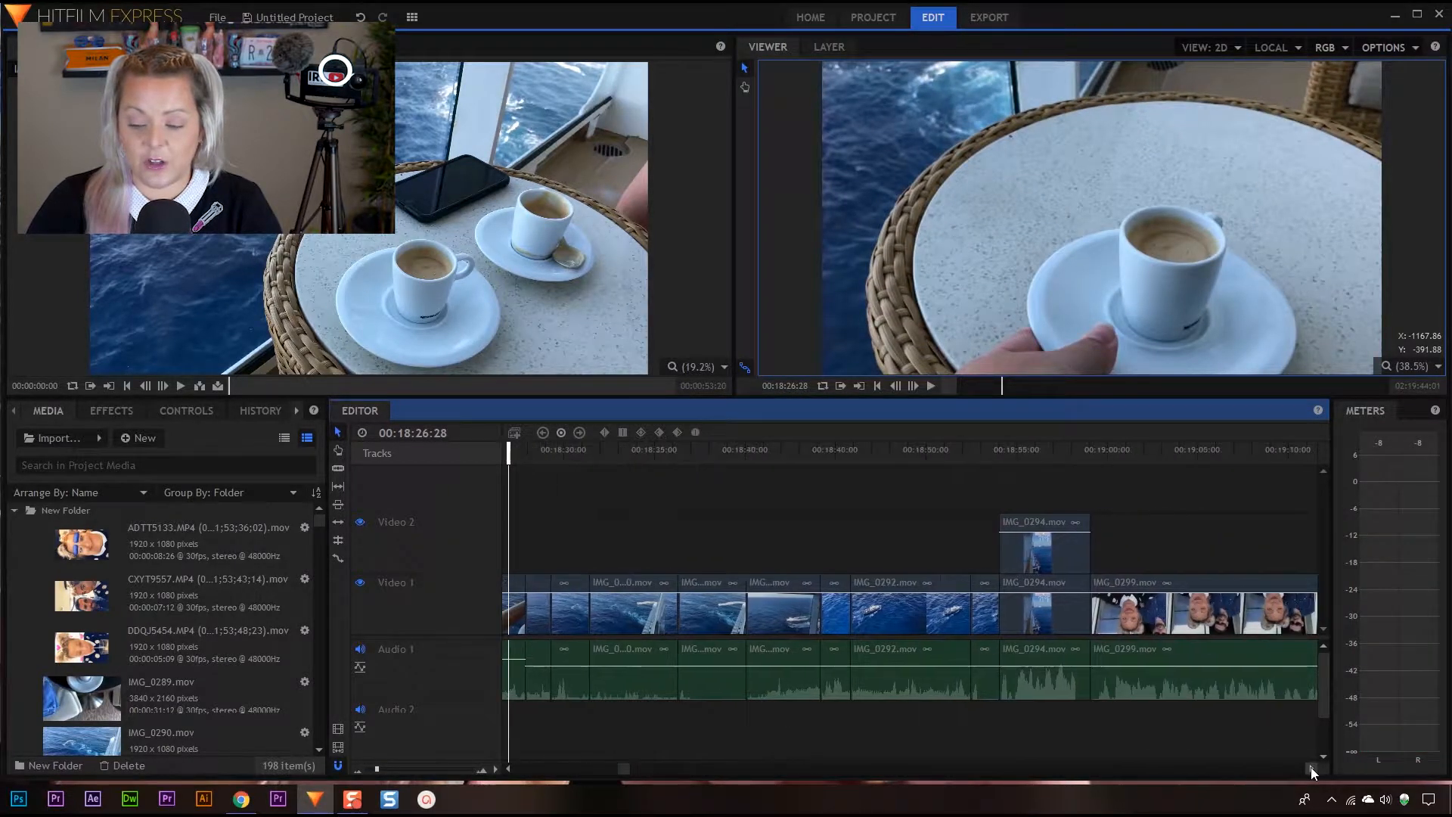
{"action": "left_click_drag", "start_coordinate": [963, 447], "coordinate": [957, 446]}
{"action": "key", "text": "space"}
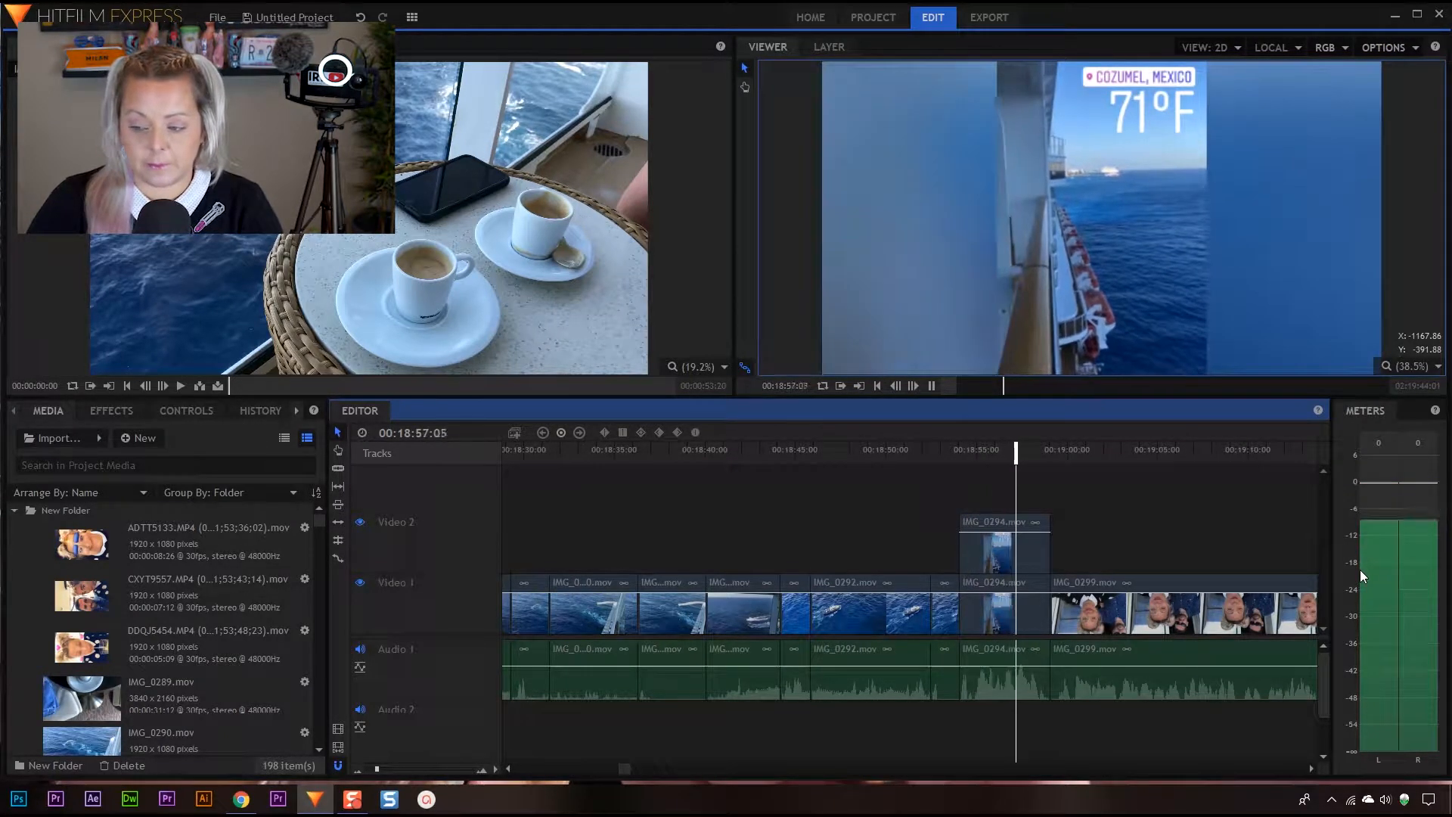
{"action": "key", "text": "space"}
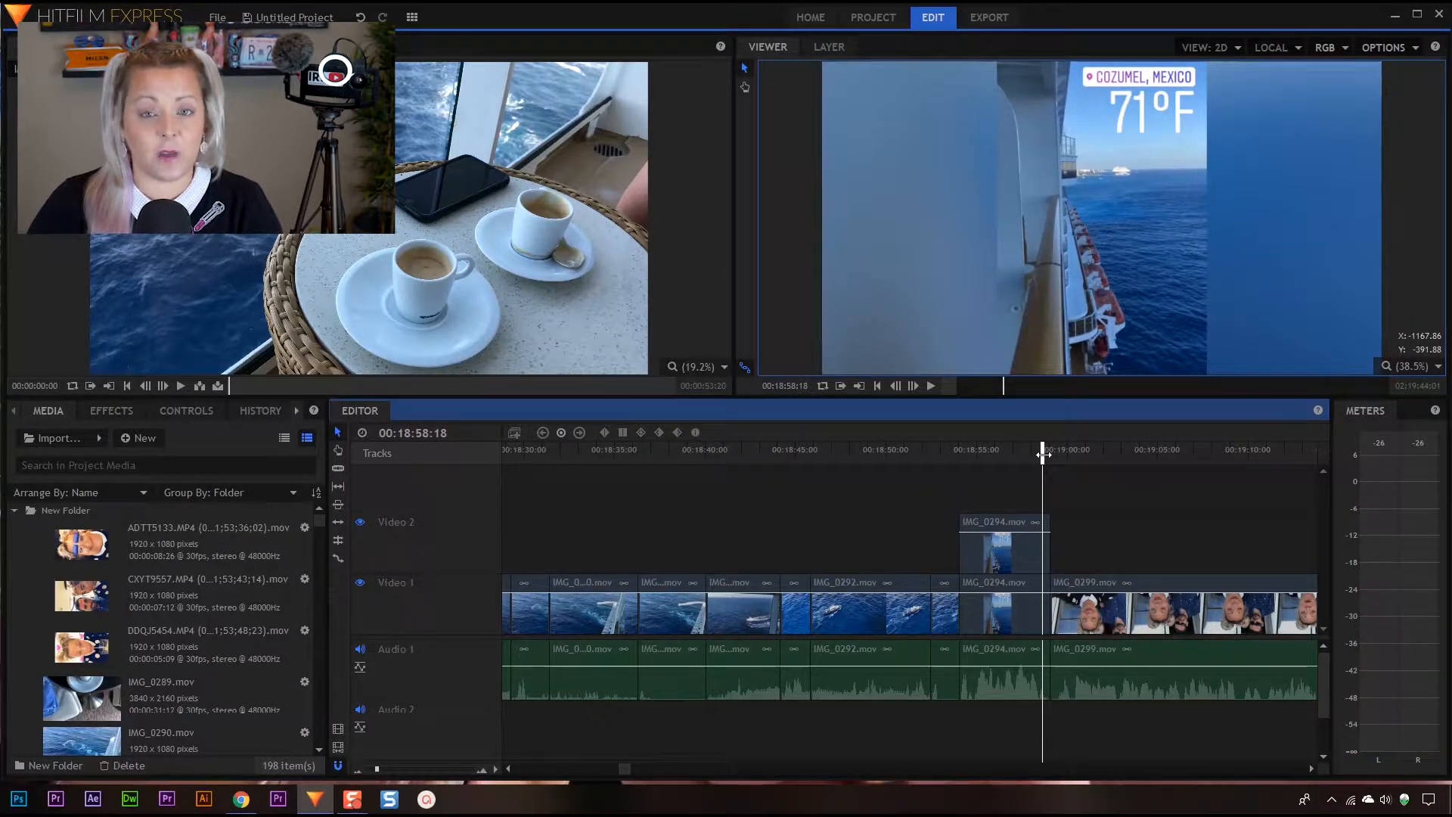
{"action": "left_click_drag", "start_coordinate": [1042, 452], "coordinate": [960, 469]}
{"action": "key", "text": "space"}
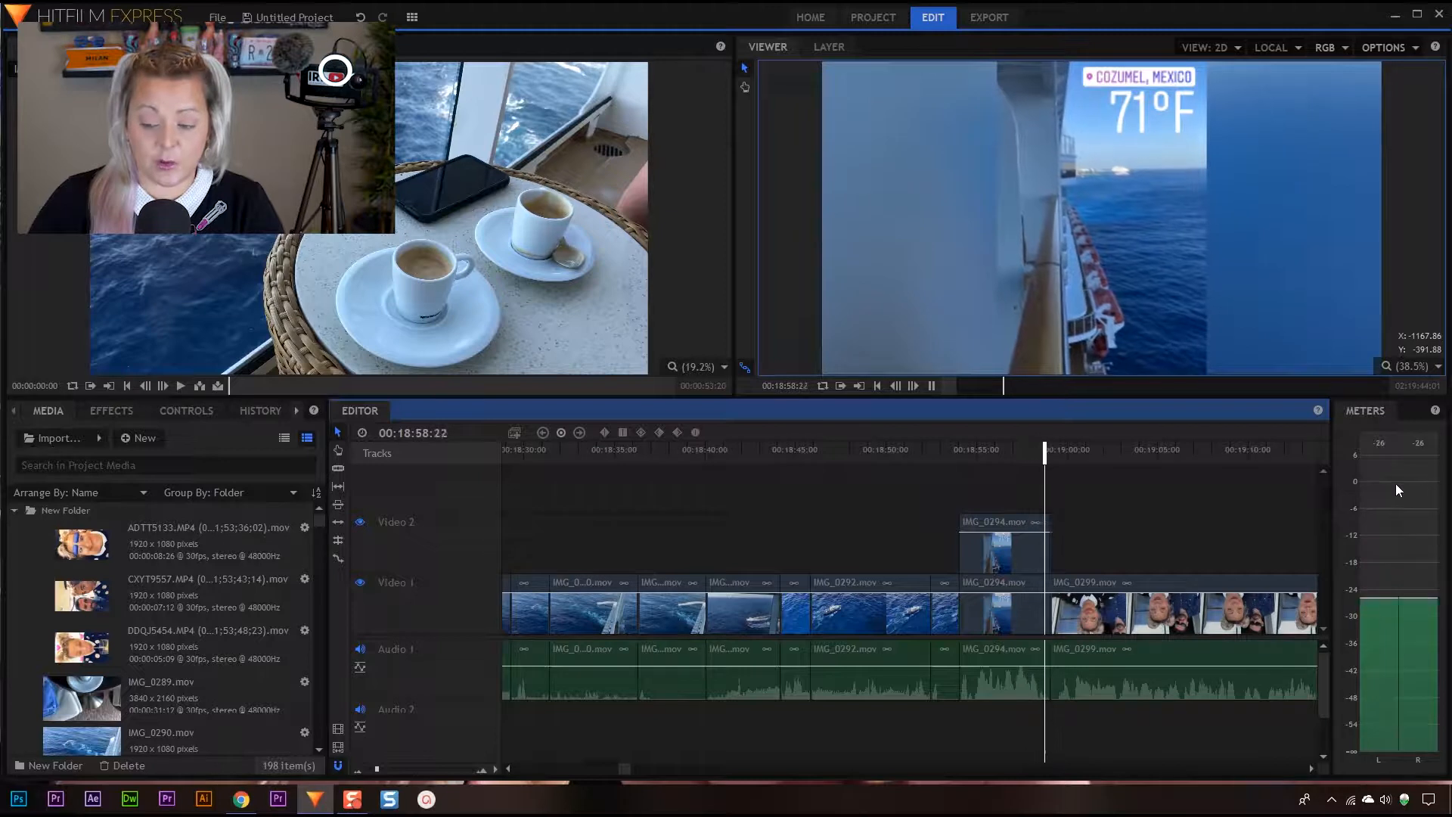
{"action": "key", "text": "space"}
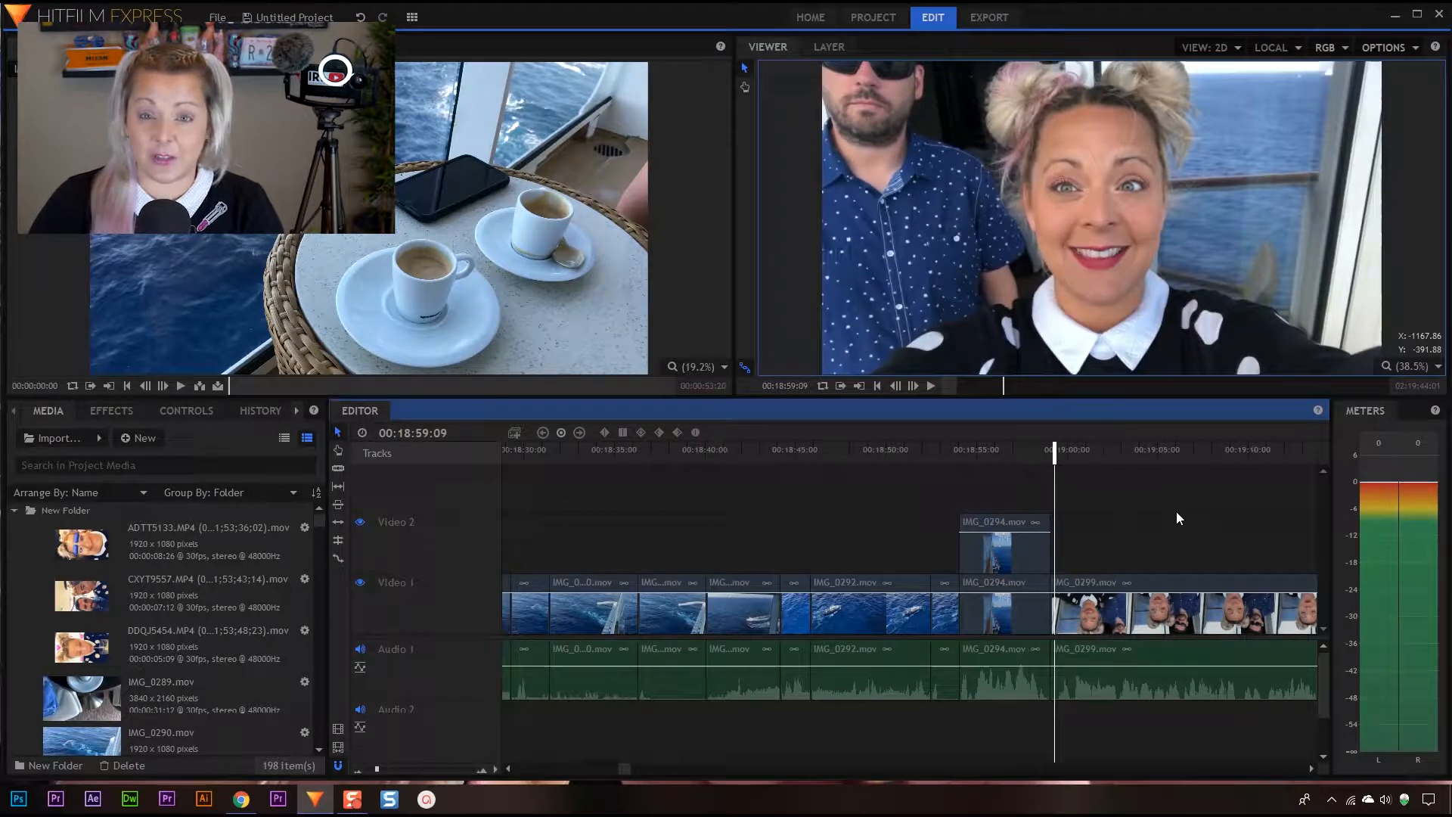
Try IMG_0294.mov with its raised audio level, then lower it back in line with the neighbouring clips
{"action": "left_click_drag", "start_coordinate": [1054, 451], "coordinate": [957, 459]}
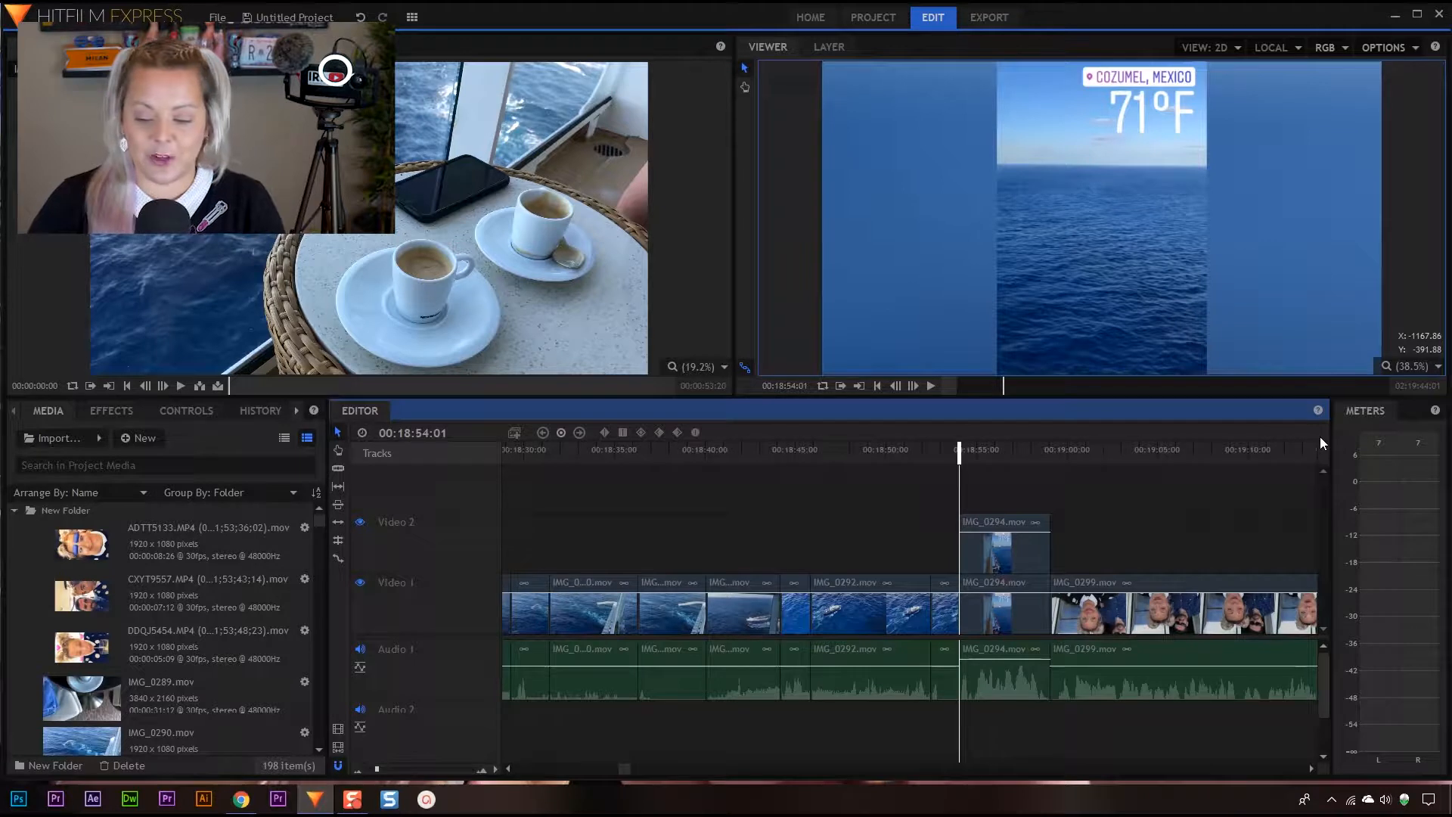
{"action": "key", "text": "space"}
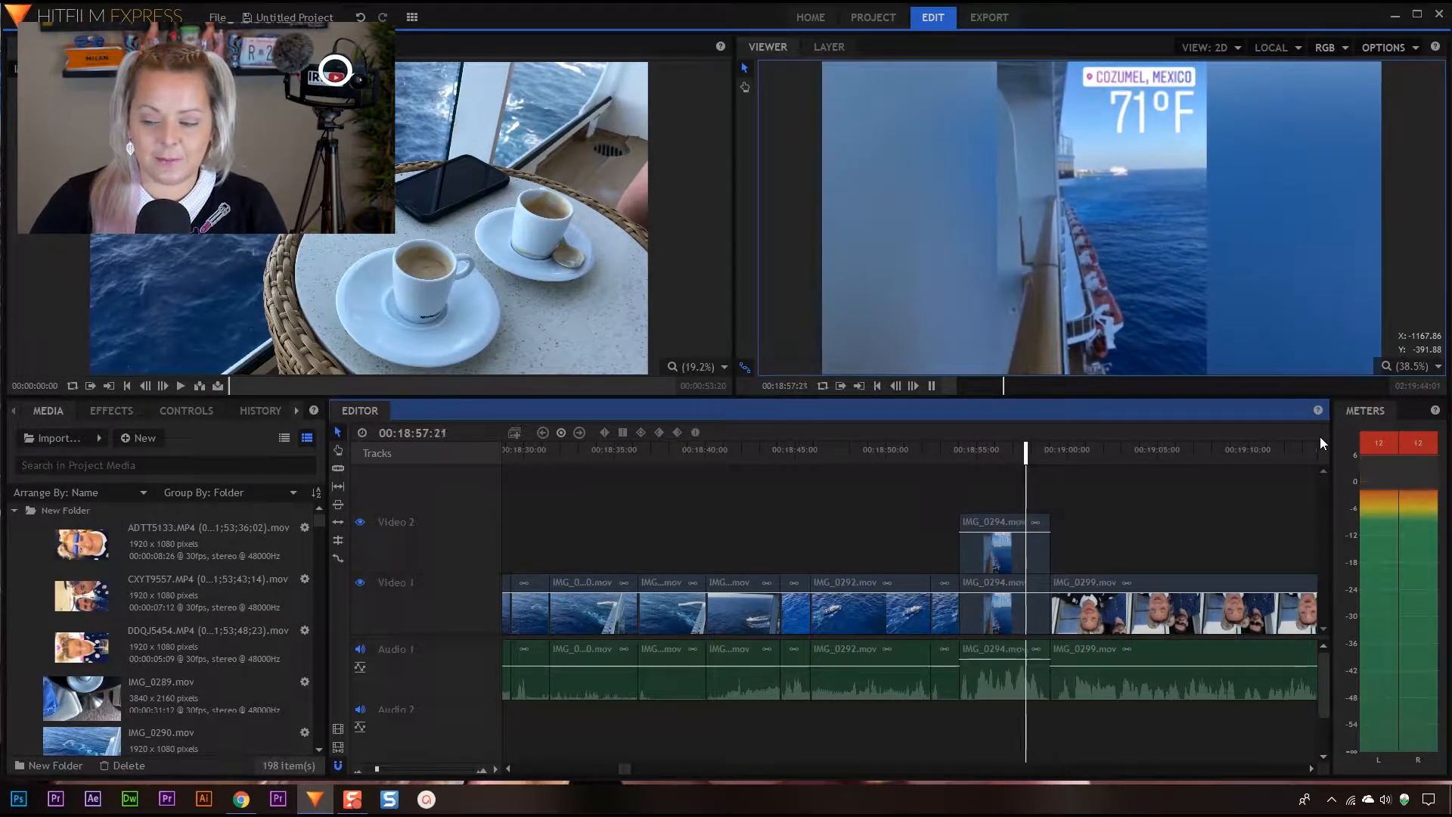
{"action": "key", "text": "space"}
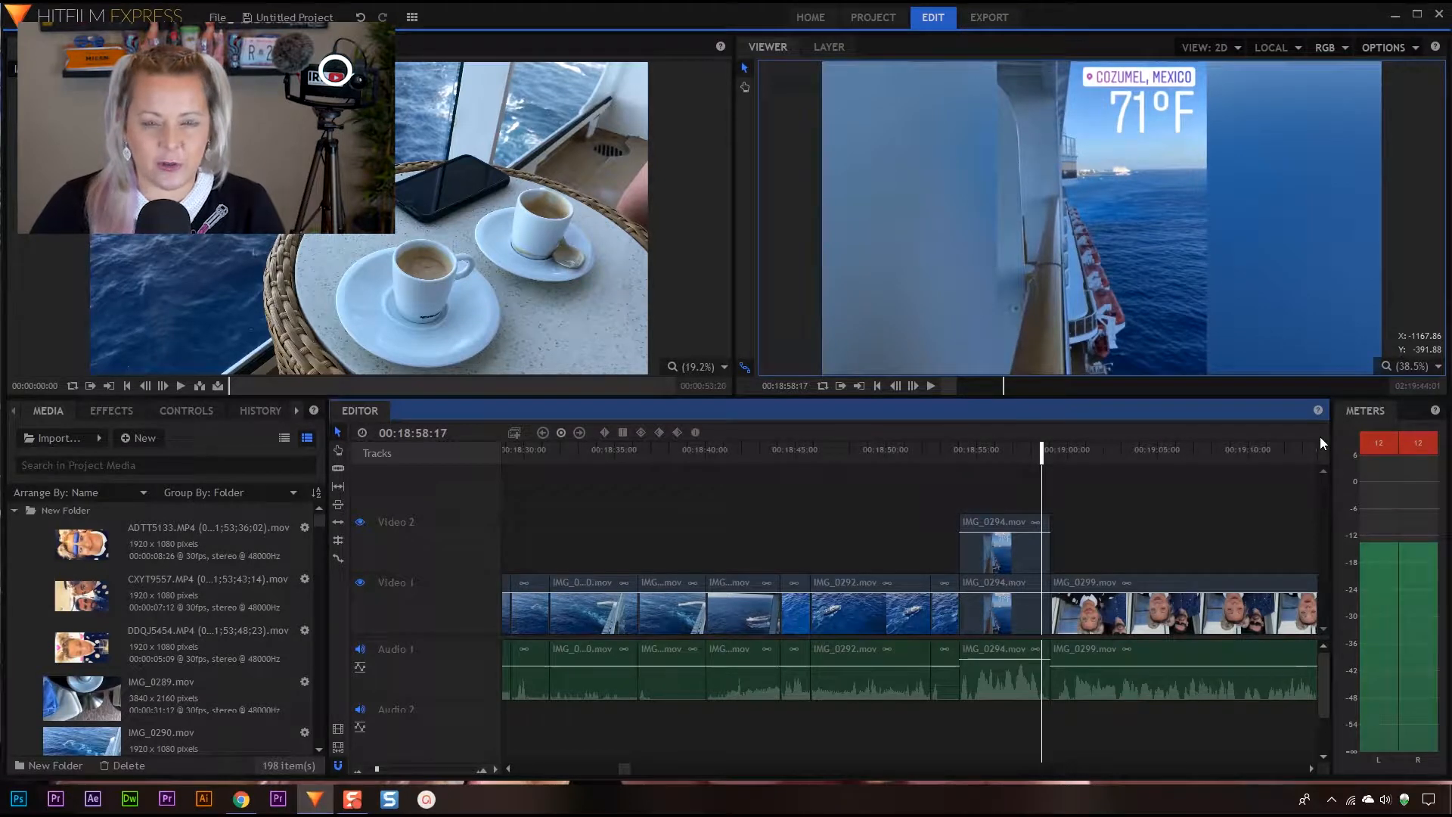
{"action": "left_click_drag", "start_coordinate": [1014, 669], "coordinate": [1014, 666]}
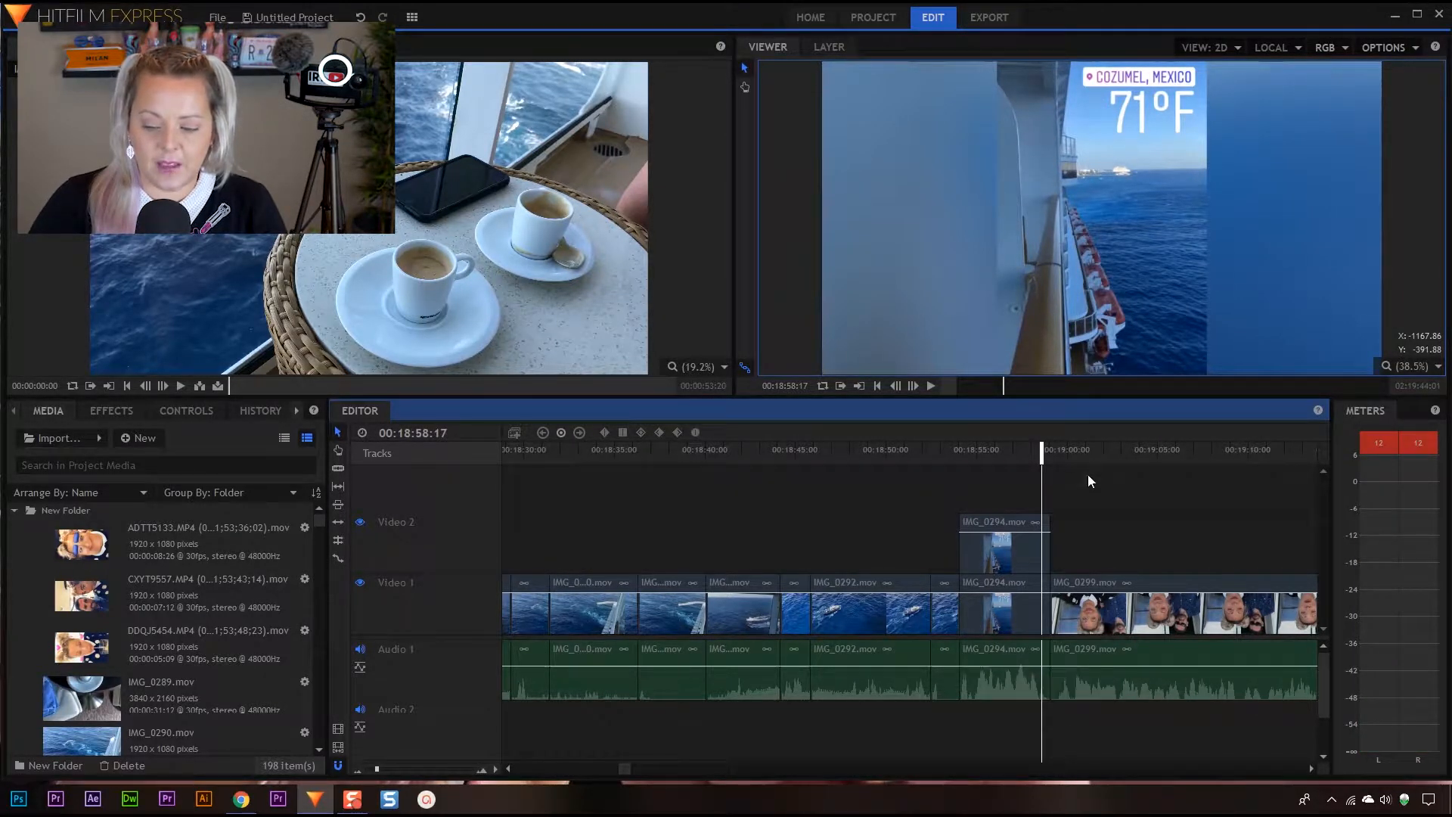
Replay IMG_0294.mov from its start to recheck its volume with the lowered audio level
{"action": "left_click_drag", "start_coordinate": [1047, 455], "coordinate": [959, 460]}
{"action": "key", "text": "space"}
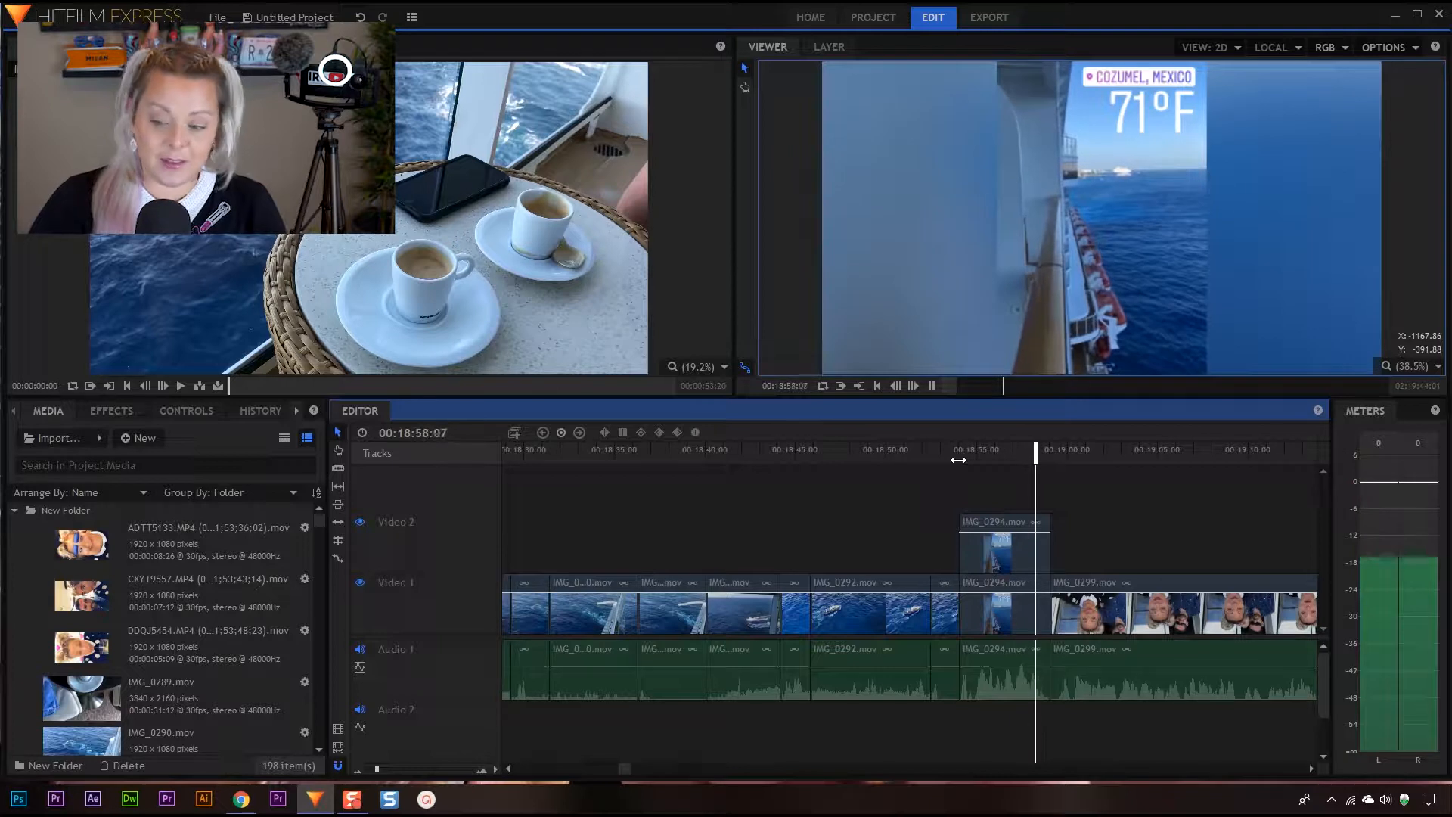
{"action": "key", "text": "space"}
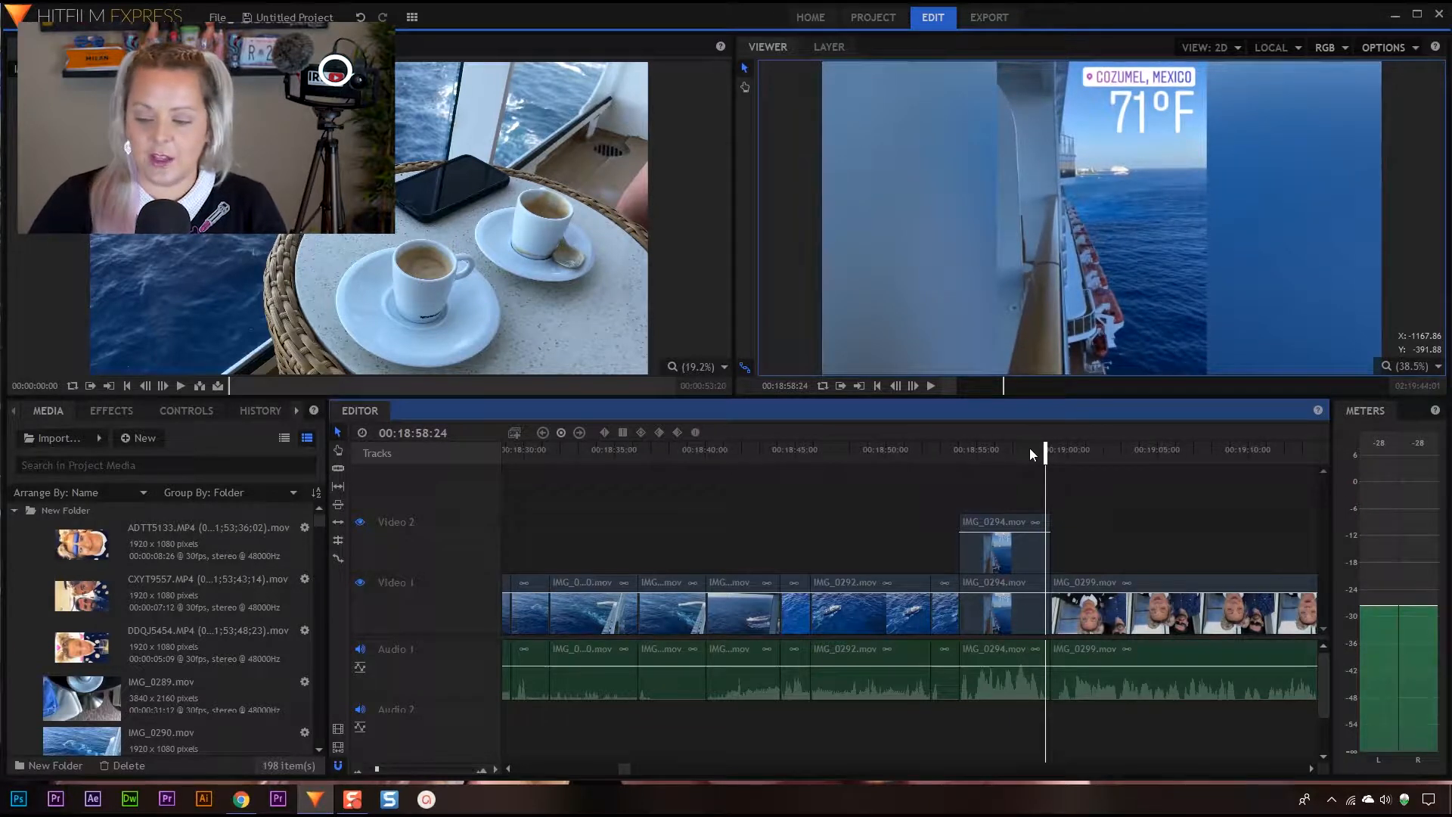
Check the volume of the IMG_0299.mov clip, raise its audio level, and play it back from its start
{"action": "key", "text": "space"}
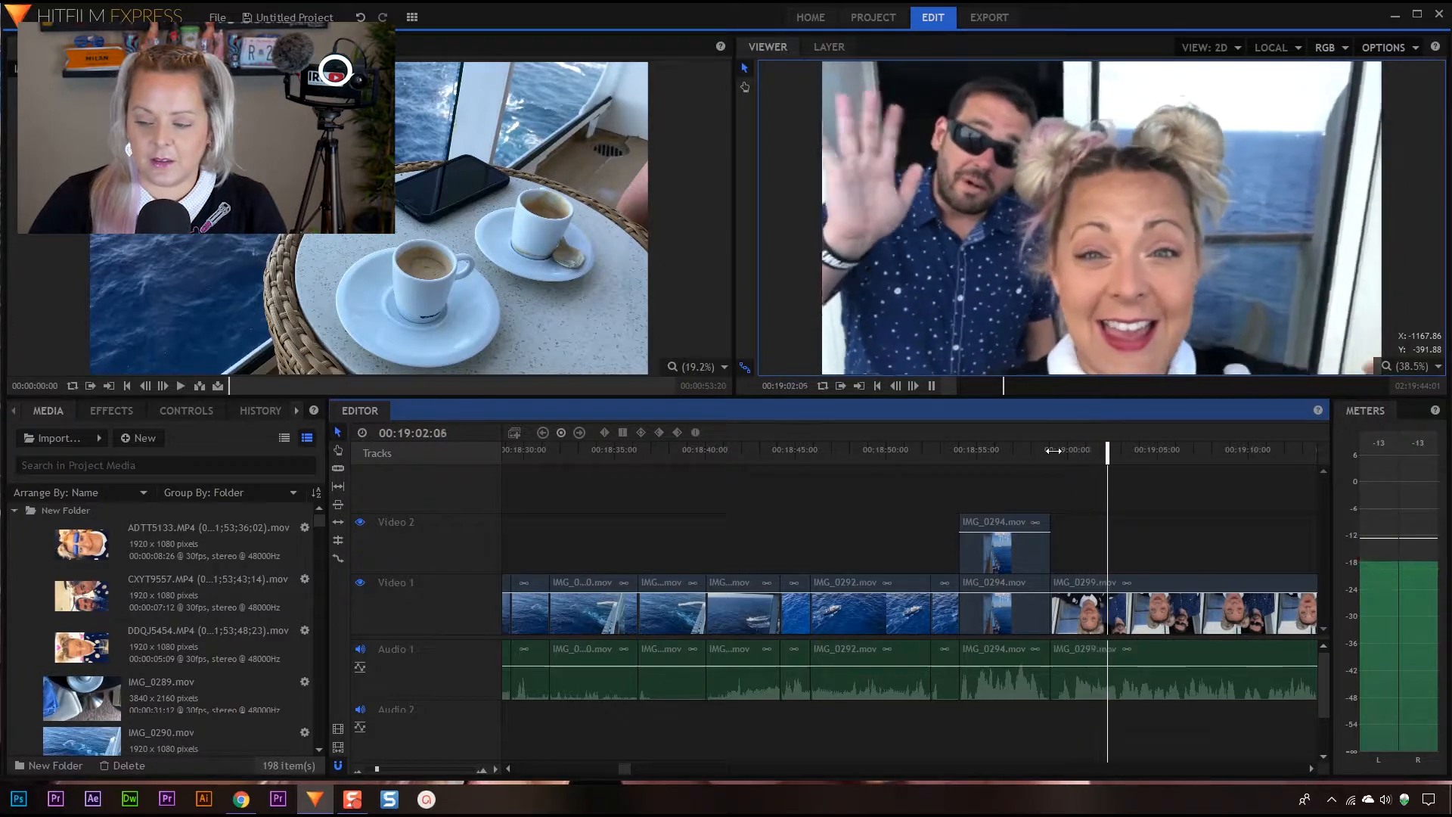
{"action": "key", "text": "space"}
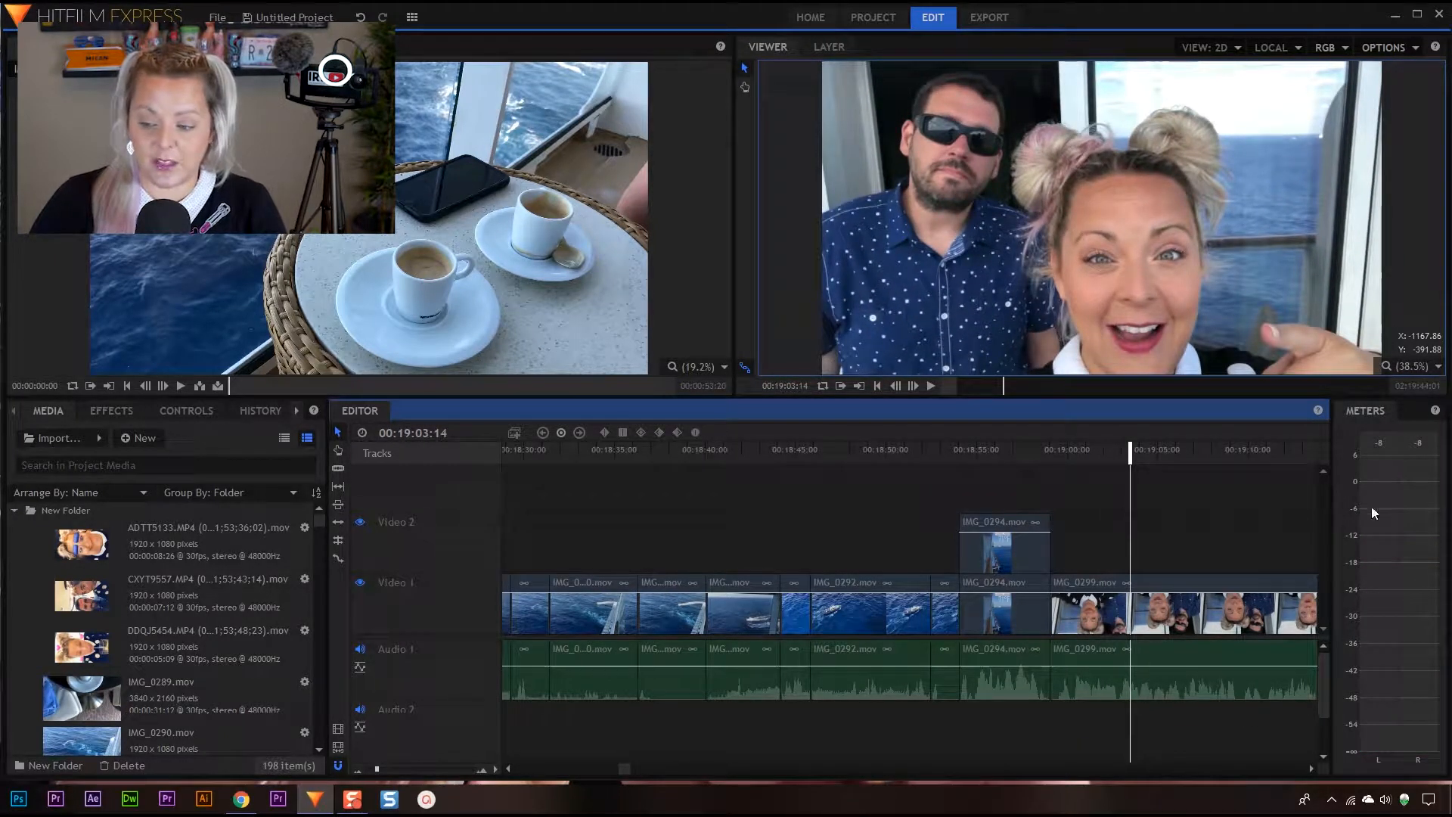
{"action": "left_click_drag", "start_coordinate": [1144, 667], "coordinate": [1144, 658]}
{"action": "left_click_drag", "start_coordinate": [1129, 449], "coordinate": [1048, 454]}
{"action": "key", "text": "space"}
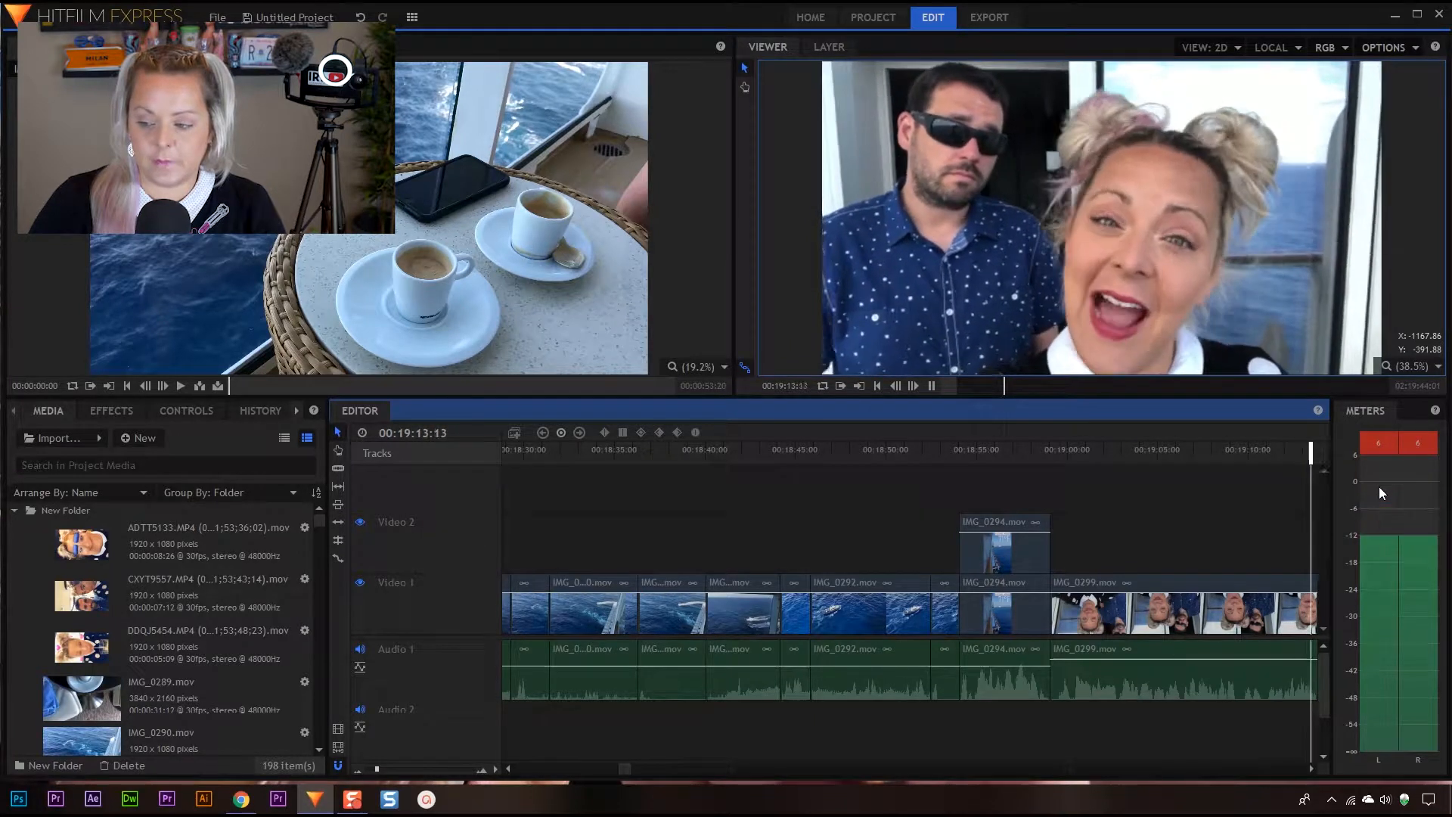
{"action": "key", "text": "space"}
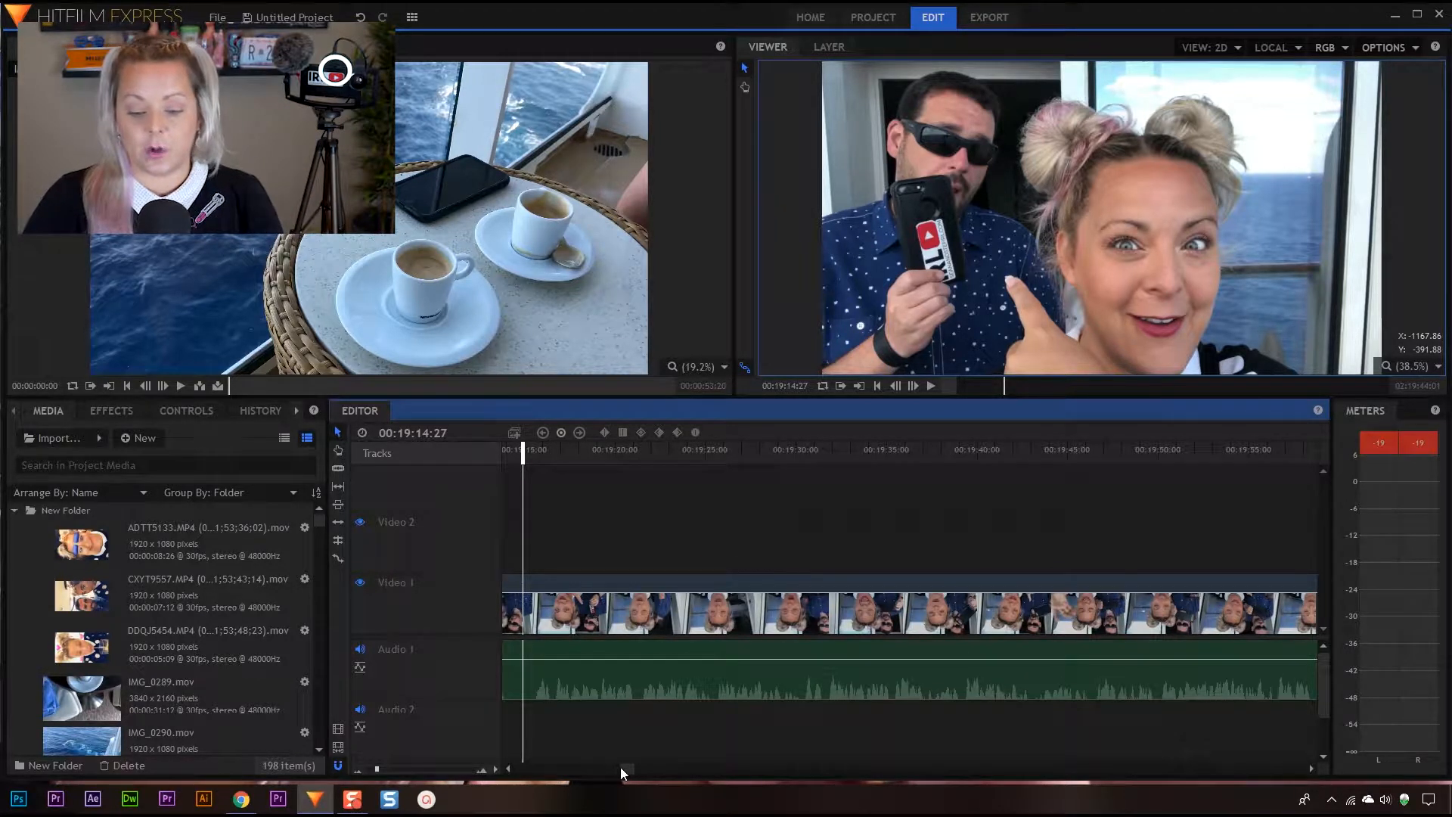
Bring the opening IMG_0289.mov clip of the sequence back into view on the timeline
{"action": "left_click_drag", "start_coordinate": [627, 769], "coordinate": [619, 769]}
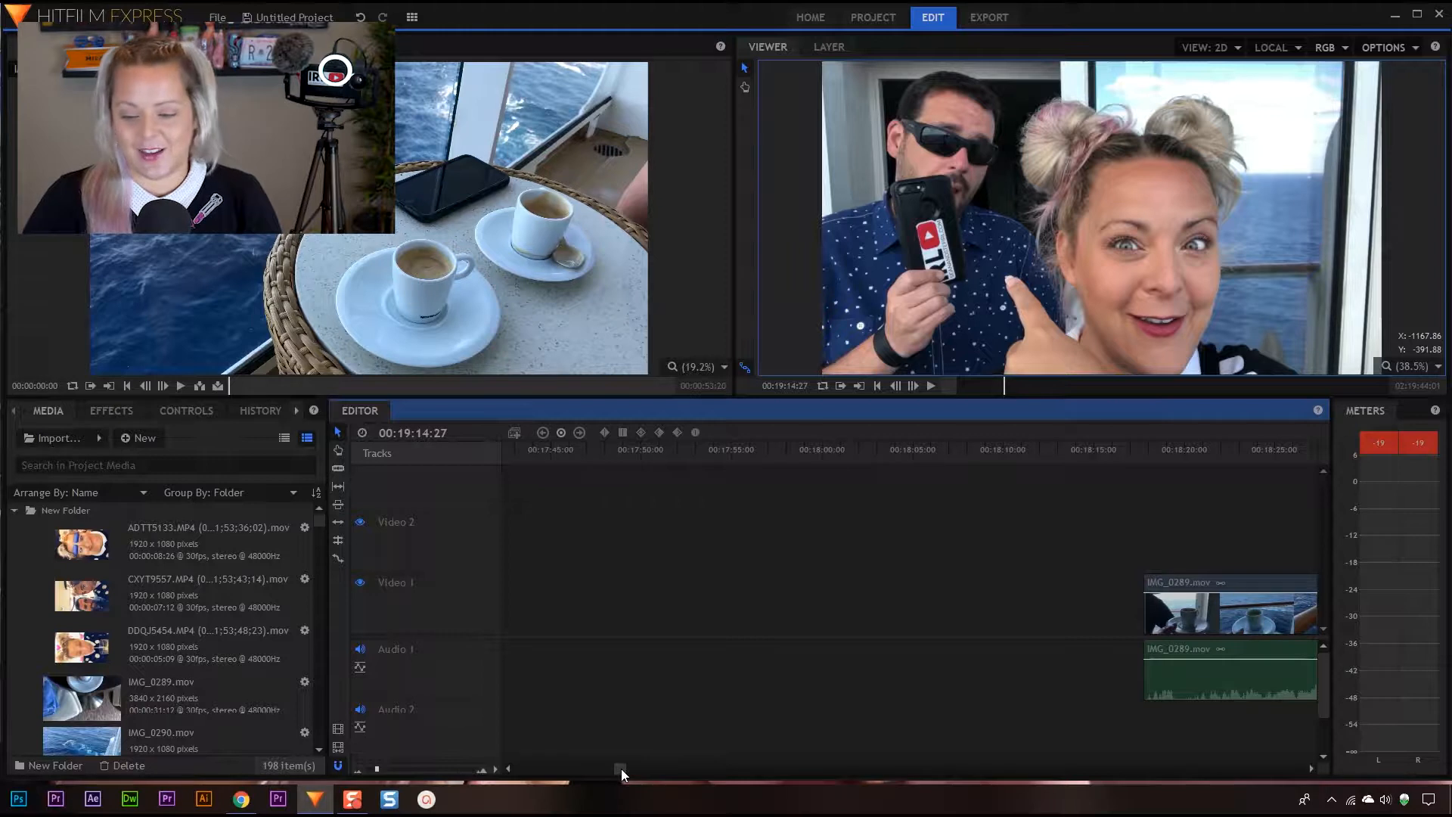
{"action": "left_click", "coordinate": [1311, 768]}
{"action": "left_click", "coordinate": [1311, 768]}
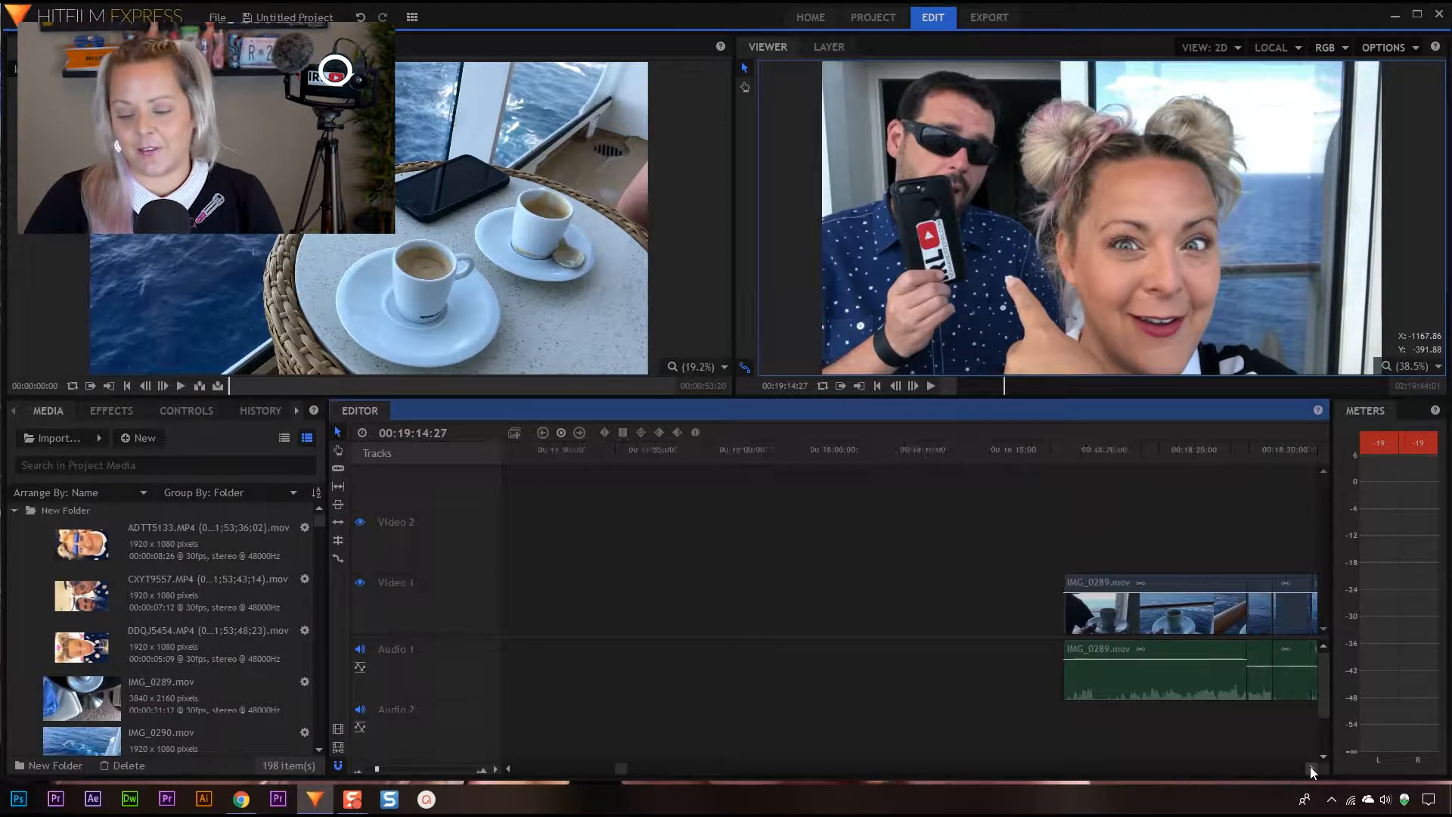
{"action": "left_click", "coordinate": [1312, 769]}
{"action": "left_click", "coordinate": [1311, 768]}
{"action": "left_click", "coordinate": [1311, 768]}
{"action": "left_click", "coordinate": [1311, 768]}
{"action": "left_click", "coordinate": [1311, 769]}
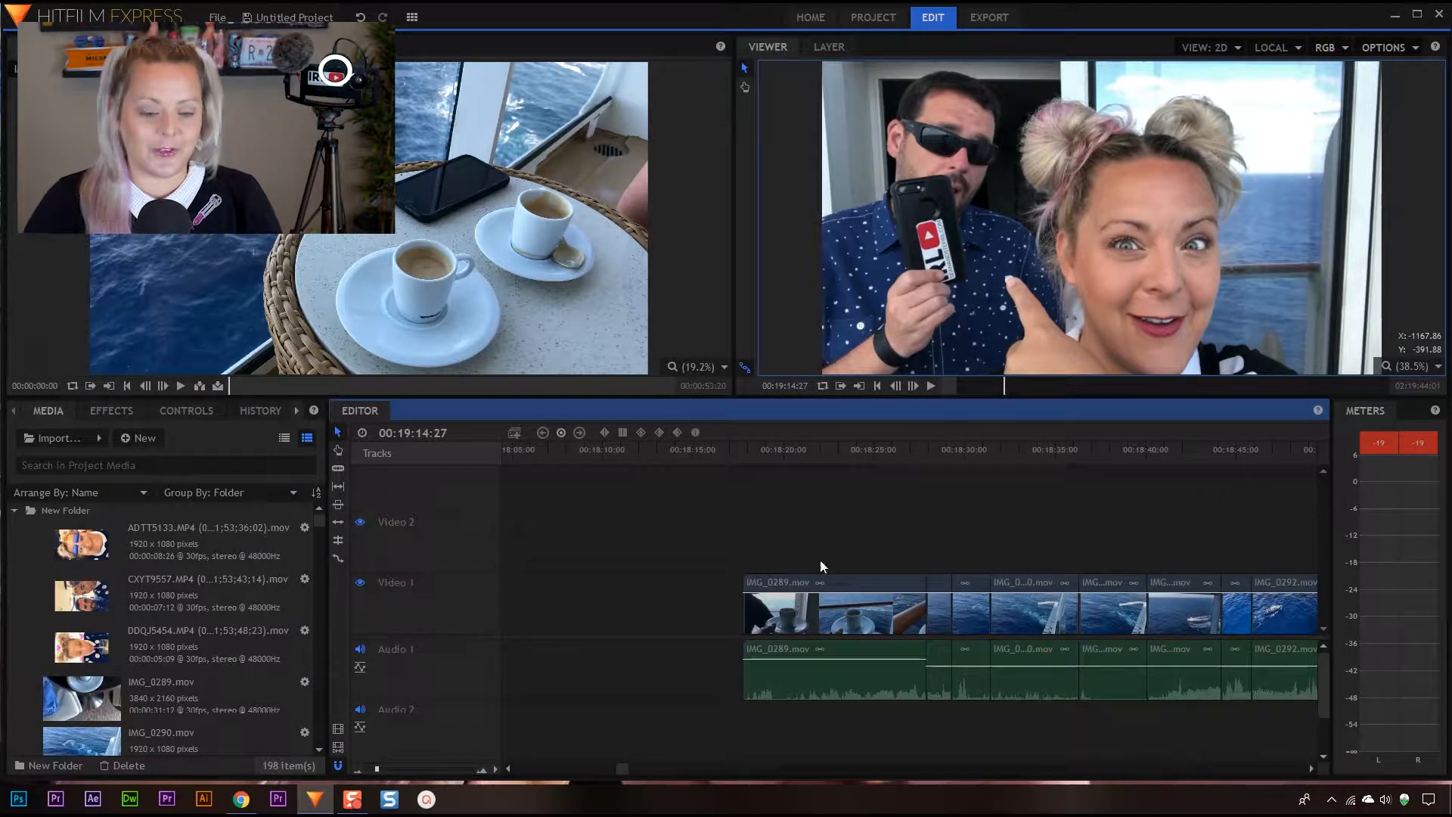
Move the loose IMG_0291.mov clip into New Folder in the project media and leave the folder collapsed
{"action": "left_click", "coordinate": [15, 510]}
{"action": "left_click", "coordinate": [61, 535]}
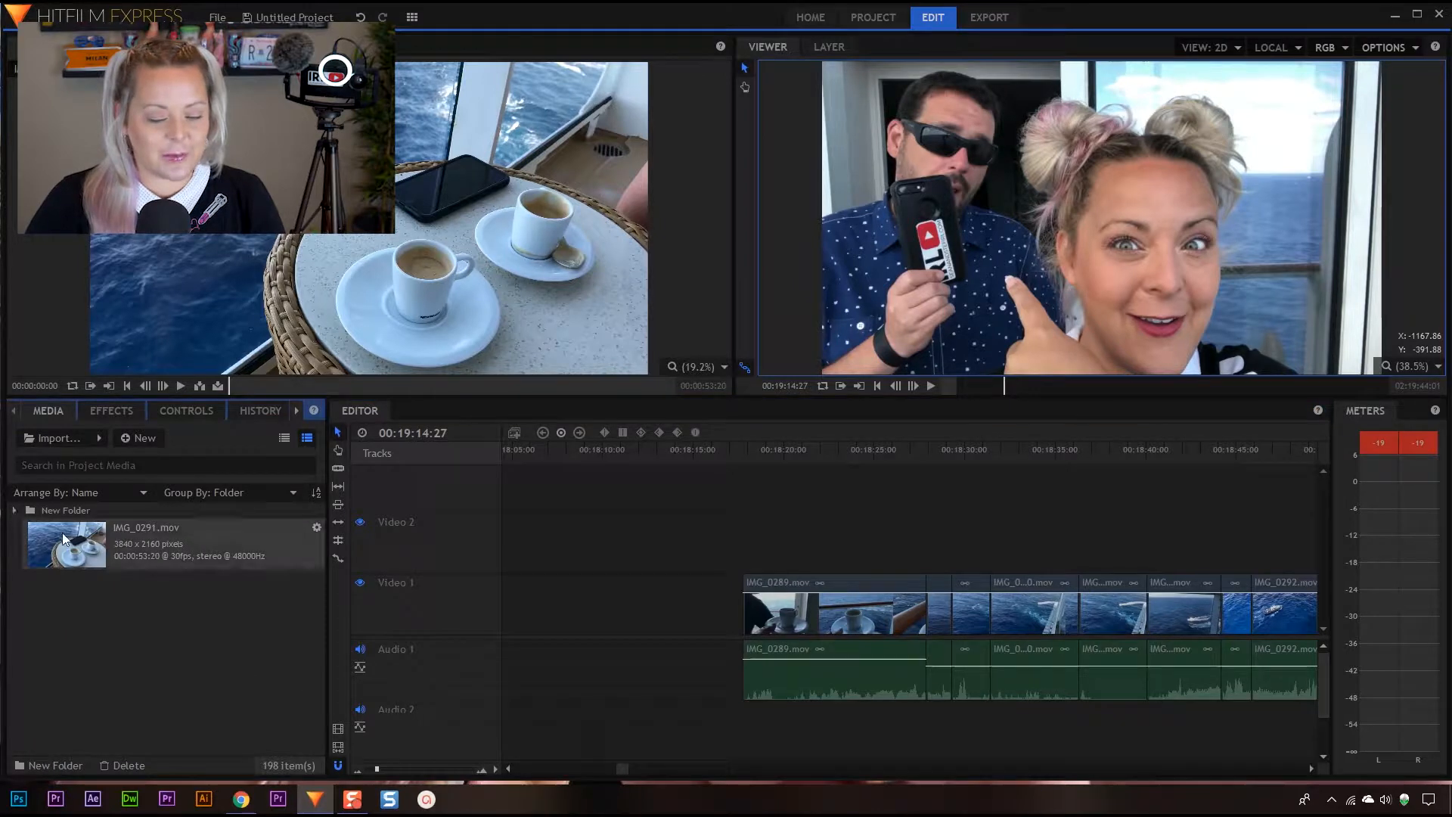
{"action": "left_click", "coordinate": [15, 510]}
{"action": "left_click", "coordinate": [15, 511]}
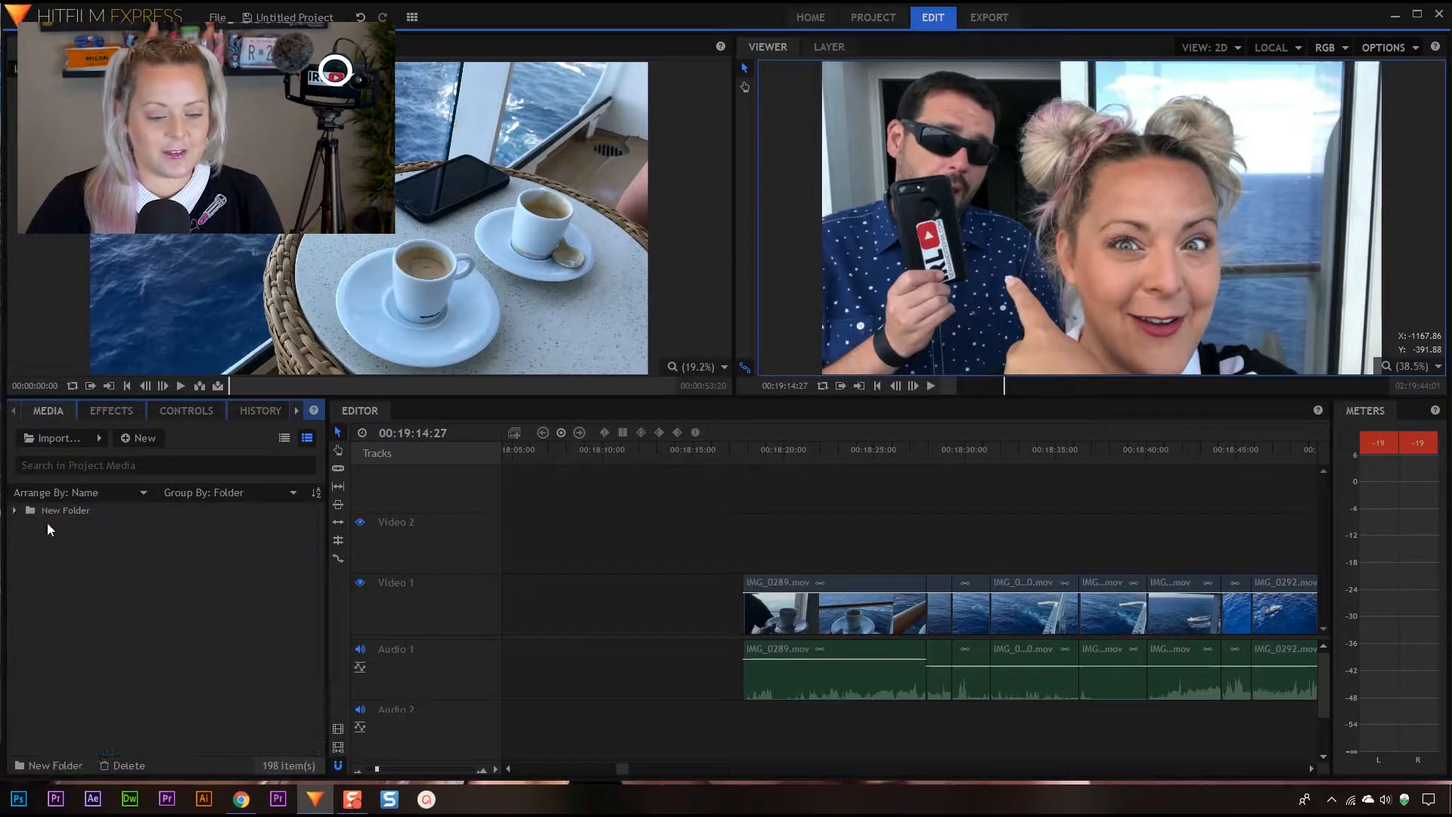
Rename New Folder in the project media as Footage
{"action": "left_click", "coordinate": [72, 511]}
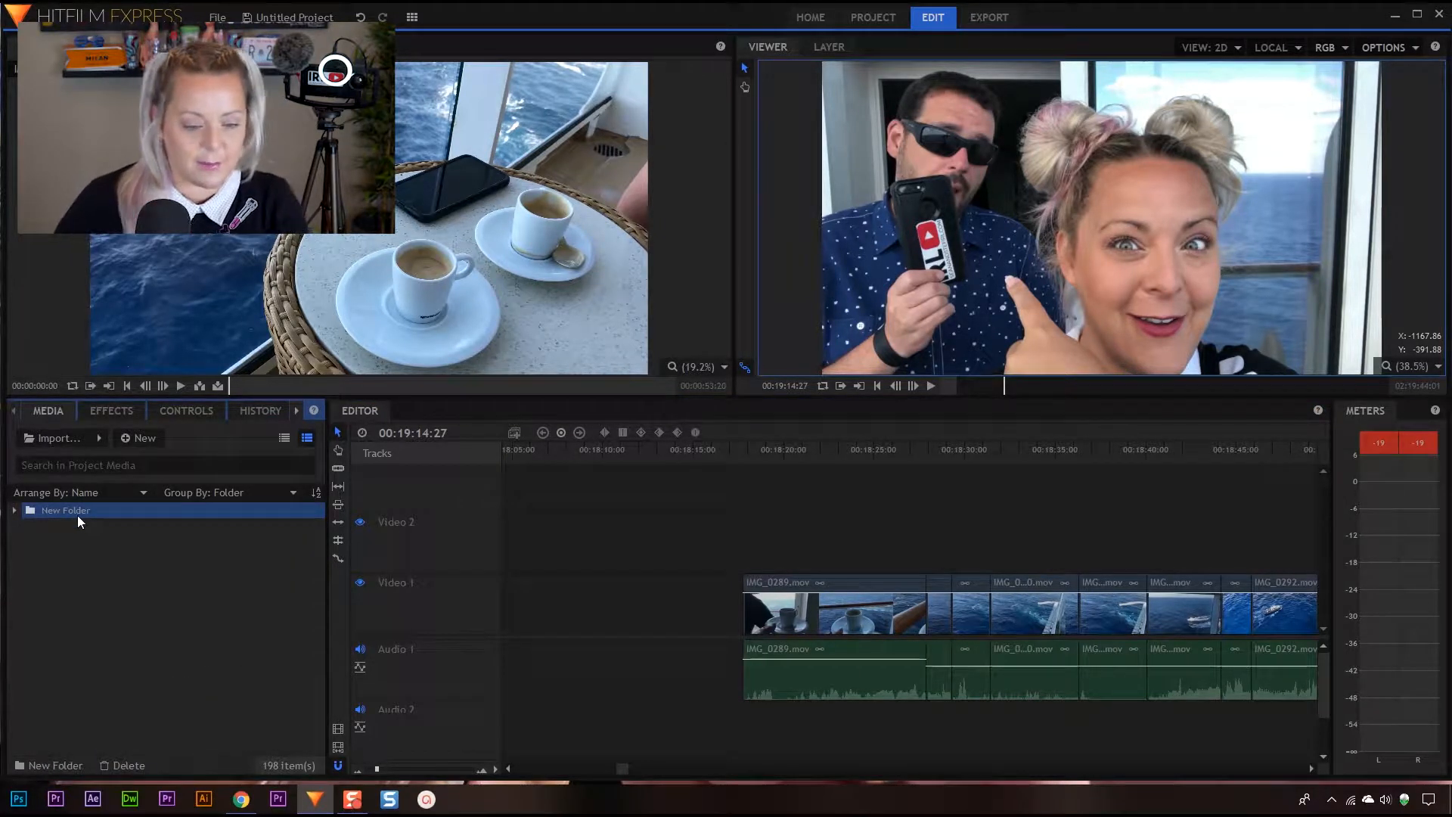
{"action": "right_click", "coordinate": [71, 502]}
{"action": "left_click", "coordinate": [114, 635]}
{"action": "type", "text": "Footage"}
{"action": "key", "text": "Return"}
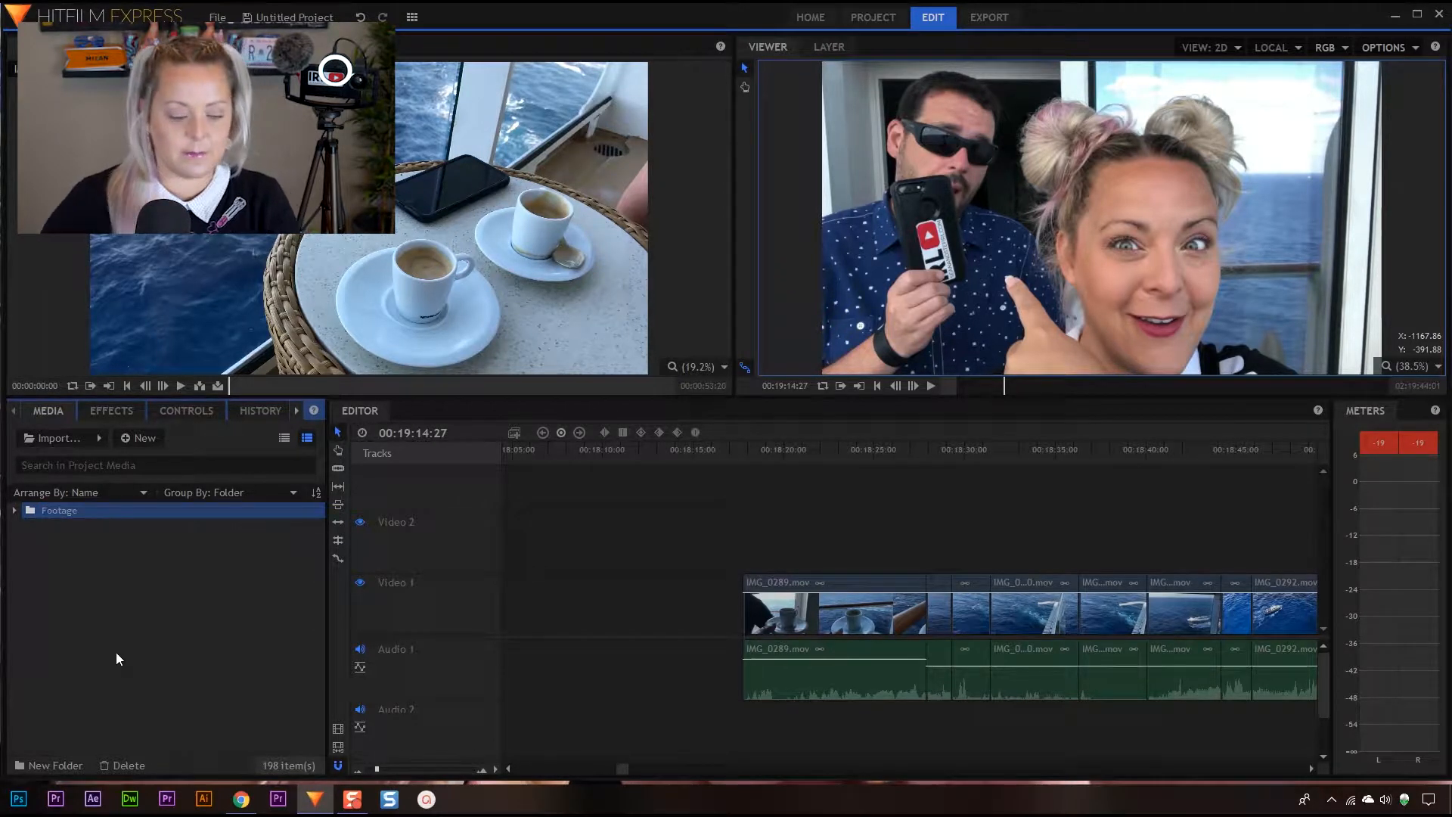
Create a new folder outside the Footage folder in the project media and name it Muisc
{"action": "left_click", "coordinate": [70, 648]}
{"action": "right_click", "coordinate": [57, 609]}
{"action": "left_click", "coordinate": [58, 753]}
{"action": "left_click", "coordinate": [52, 764]}
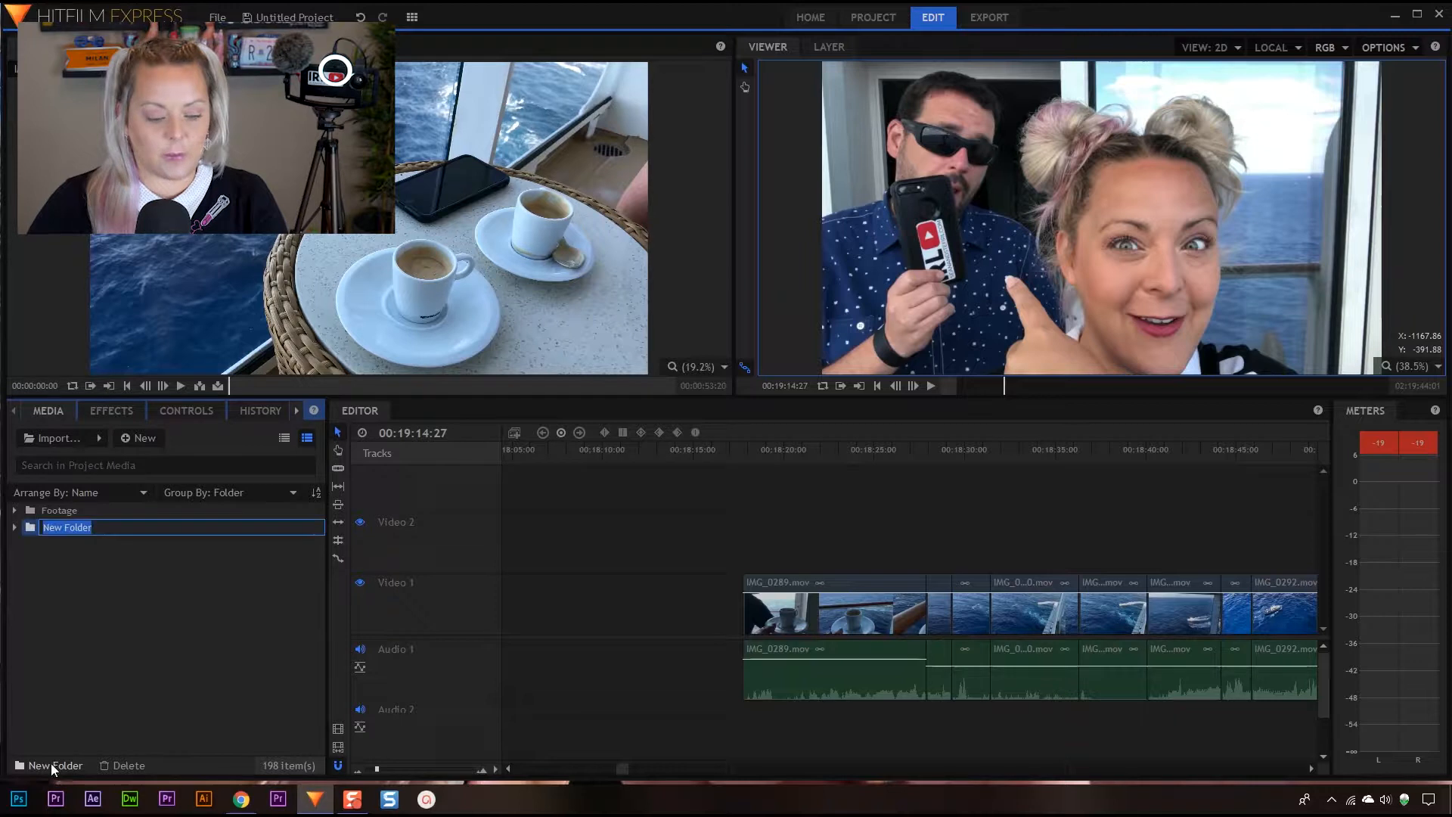
{"action": "type", "text": "Muisc"}
{"action": "key", "text": "Return"}
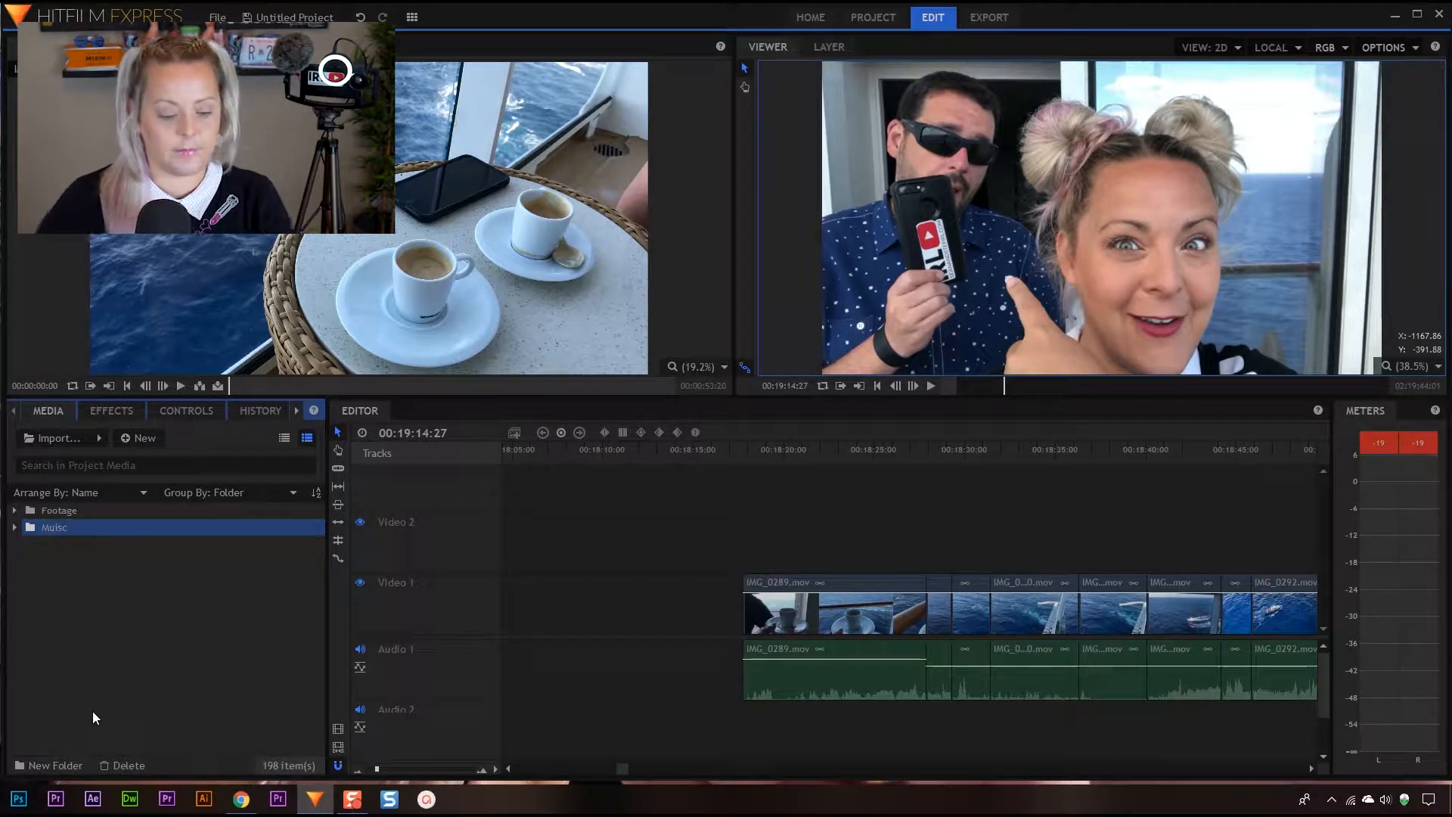
Correct the name of the misspelled media folder to Music
{"action": "right_click", "coordinate": [63, 539]}
{"action": "left_click", "coordinate": [94, 669]}
{"action": "type", "text": "Mus"}
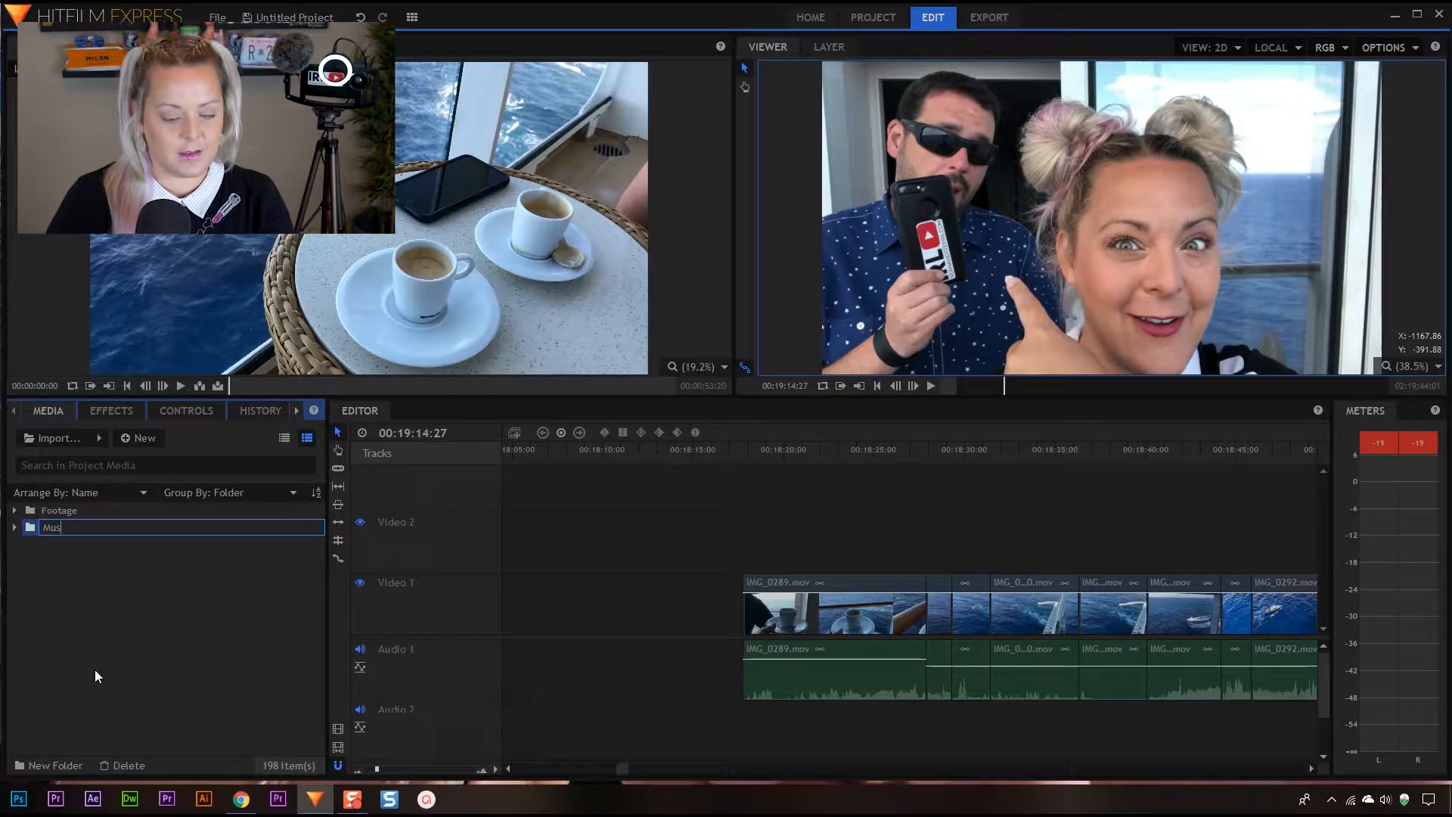
{"action": "type", "text": "ic"}
{"action": "key", "text": "Return"}
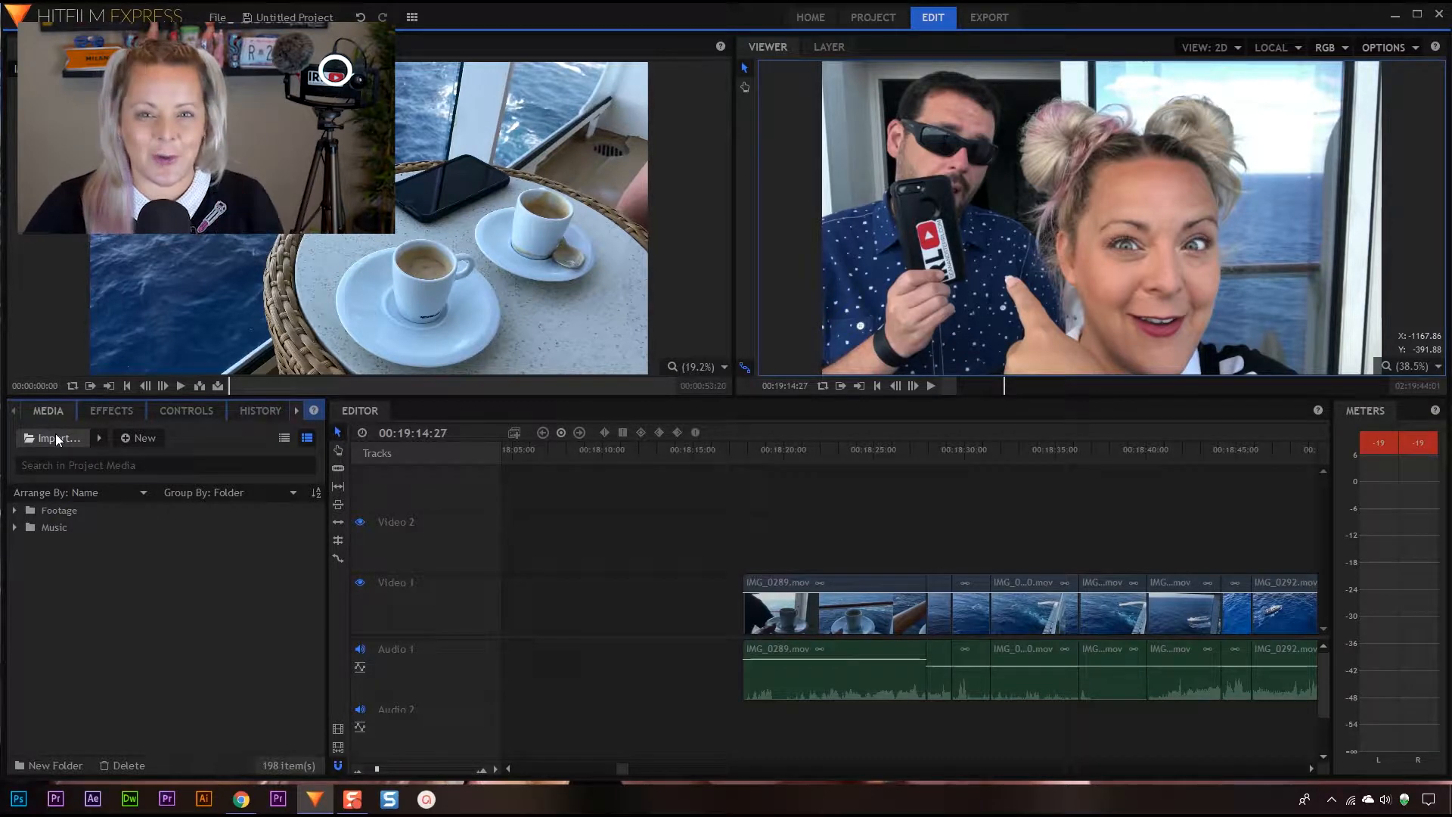
Switch to File Explorer and open the Music folder inside Day 6 on CAPTURE SSD (F:)
{"action": "key", "text": "alt+Tab"}
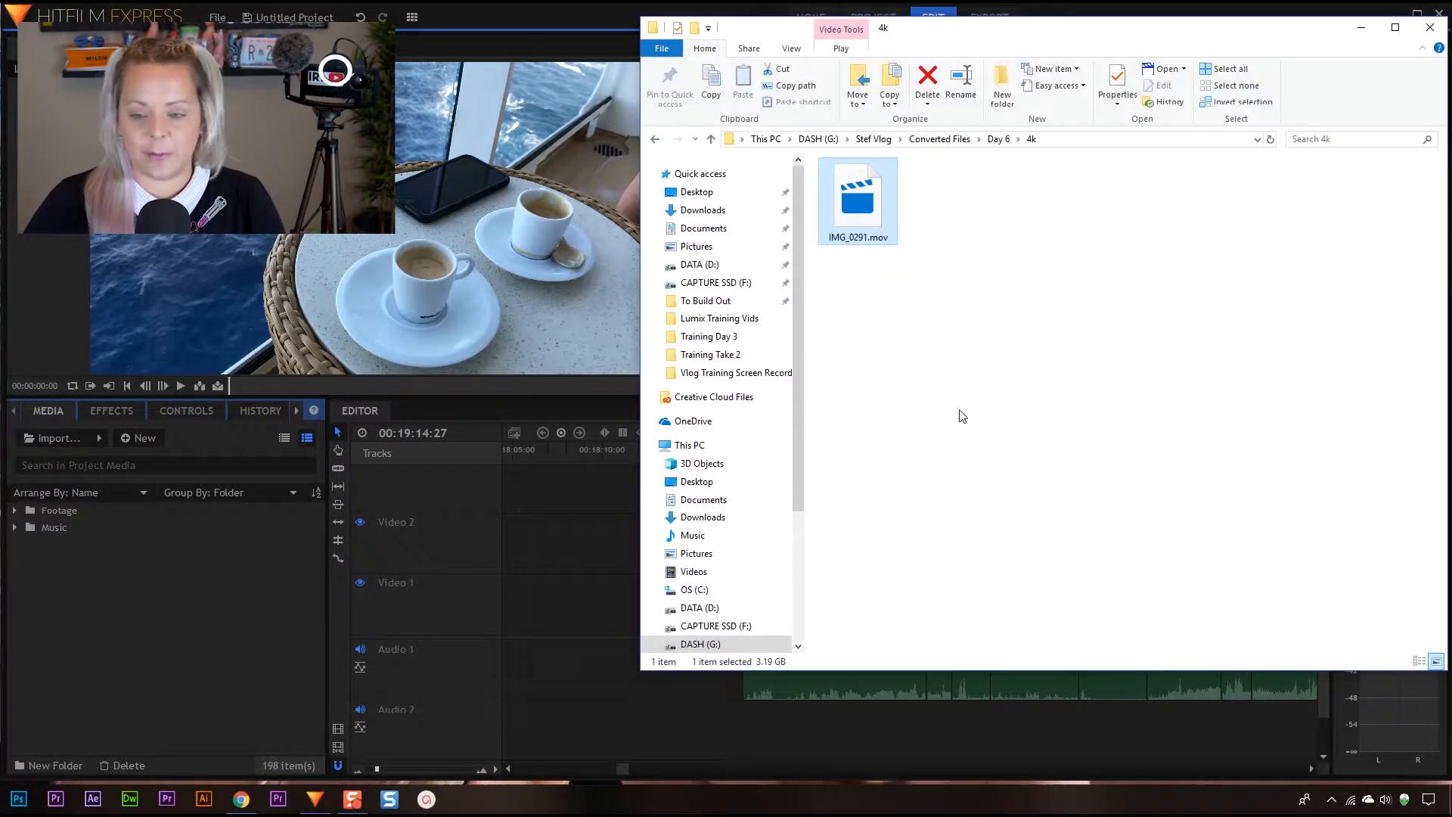
{"action": "left_click", "coordinate": [707, 625]}
{"action": "double_click", "coordinate": [847, 183]}
{"action": "left_click", "coordinate": [844, 217]}
{"action": "double_click", "coordinate": [846, 217]}
Select all six MP3 tracks and import them into the Music folder of the HitFilm Express project media
{"action": "left_click", "coordinate": [861, 183]}
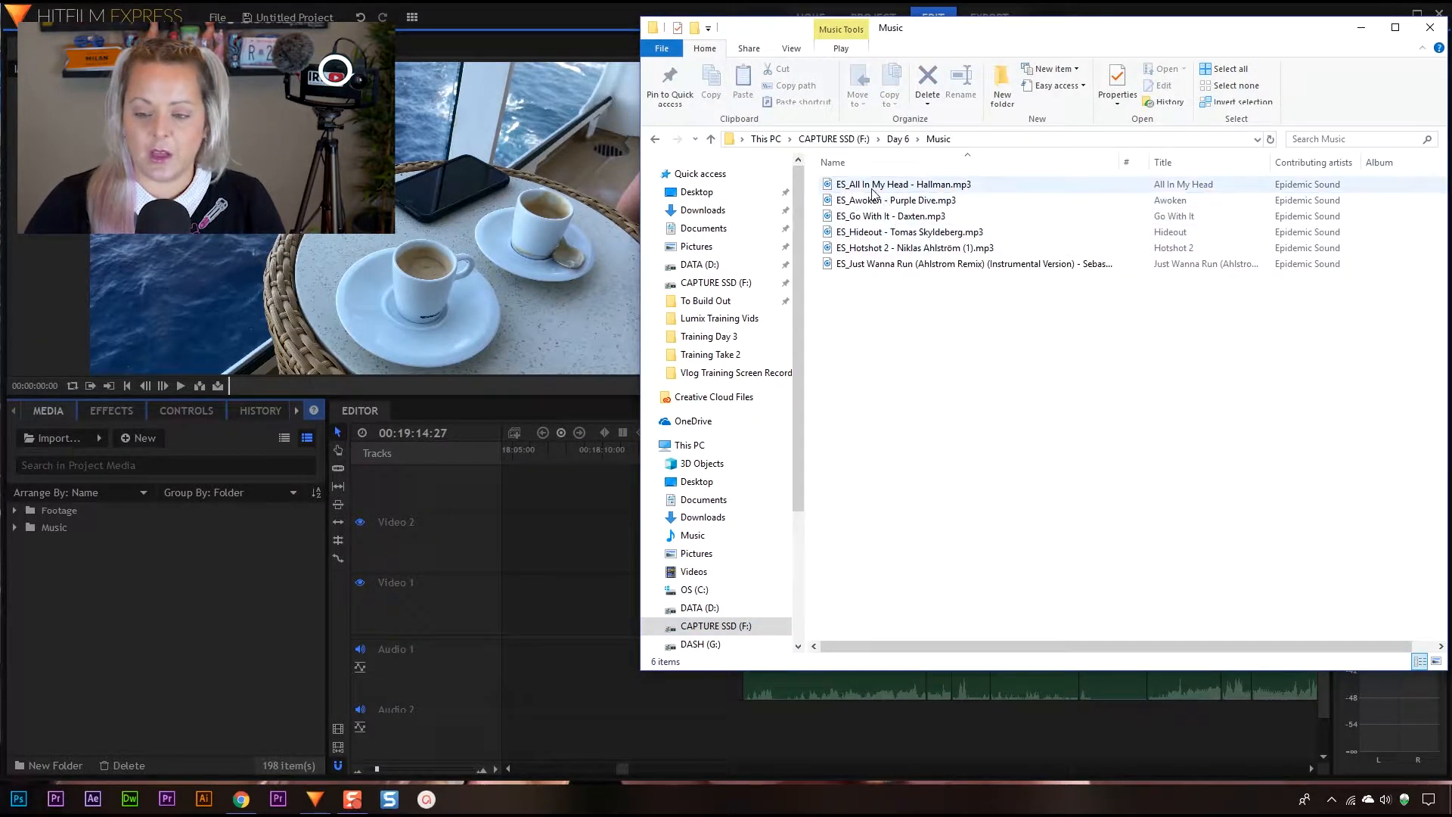
{"action": "left_click", "coordinate": [865, 266], "text": "shift"}
{"action": "left_click_drag", "start_coordinate": [887, 216], "coordinate": [59, 529]}
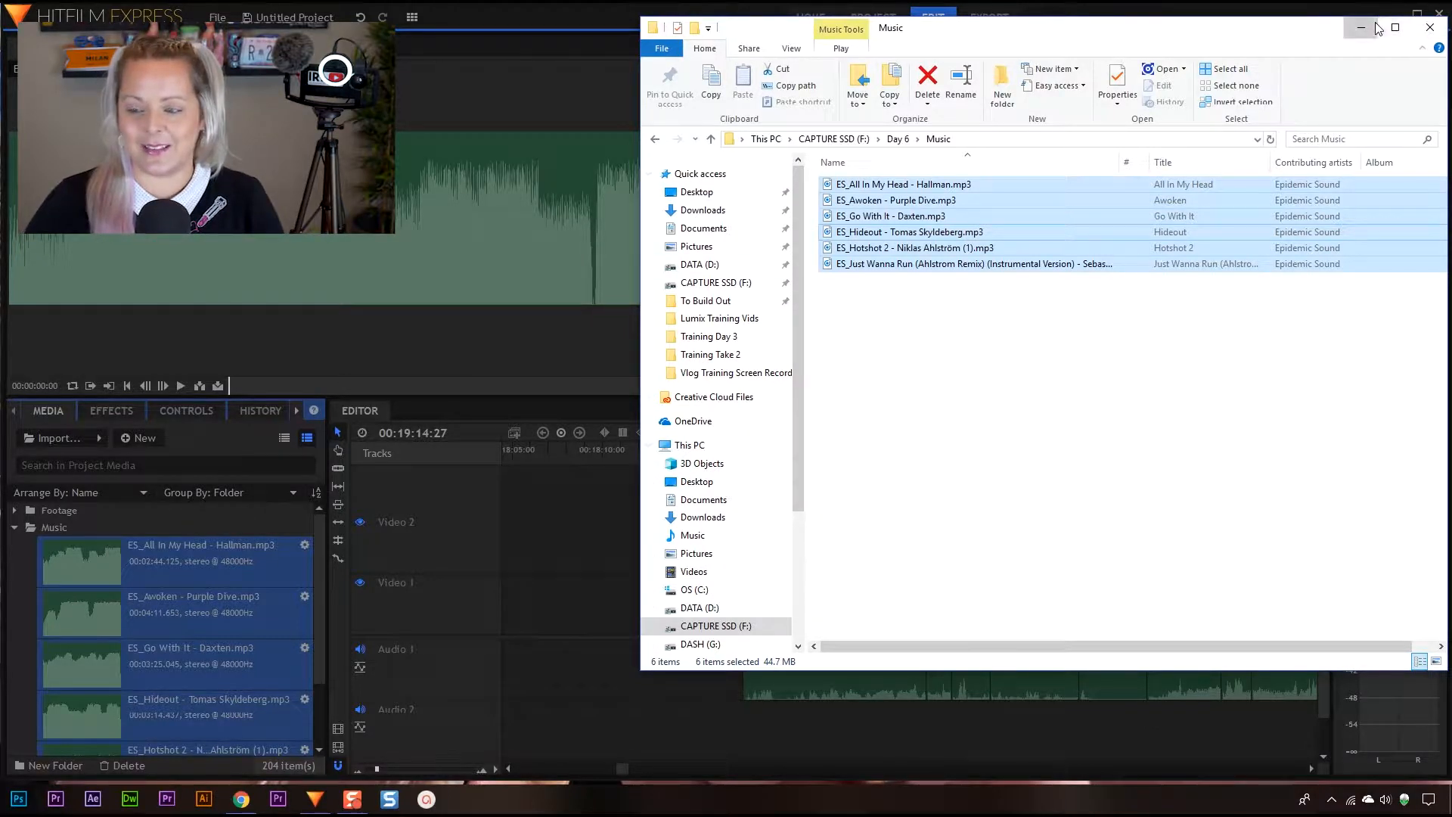
Switch back to HitFilm Express and listen to the opening of the All In My Head track
{"action": "left_click", "coordinate": [1413, 31]}
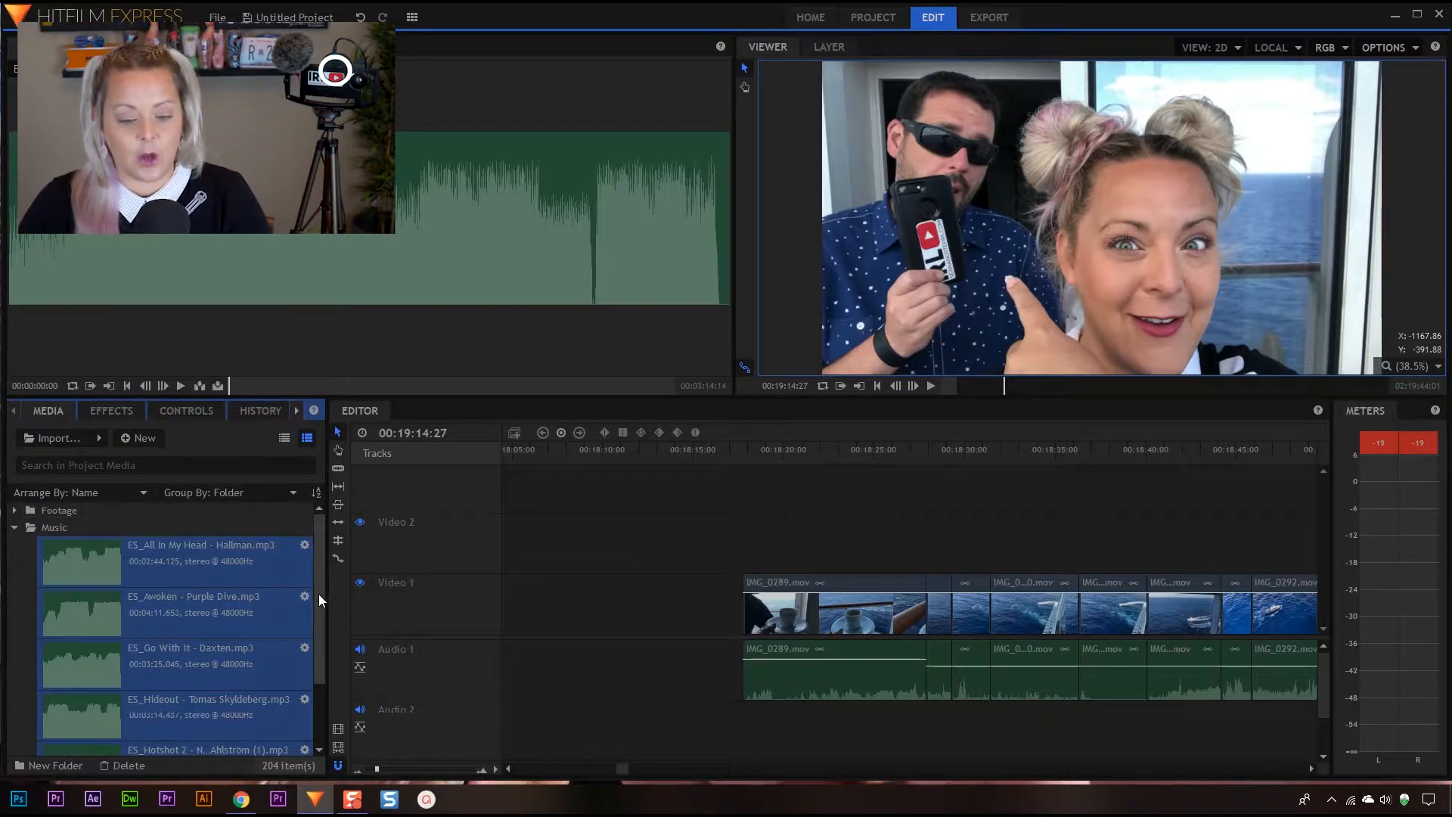
{"action": "scroll", "coordinate": [316, 605], "scroll_direction": "down", "scroll_amount": 2}
{"action": "left_click", "coordinate": [284, 535]}
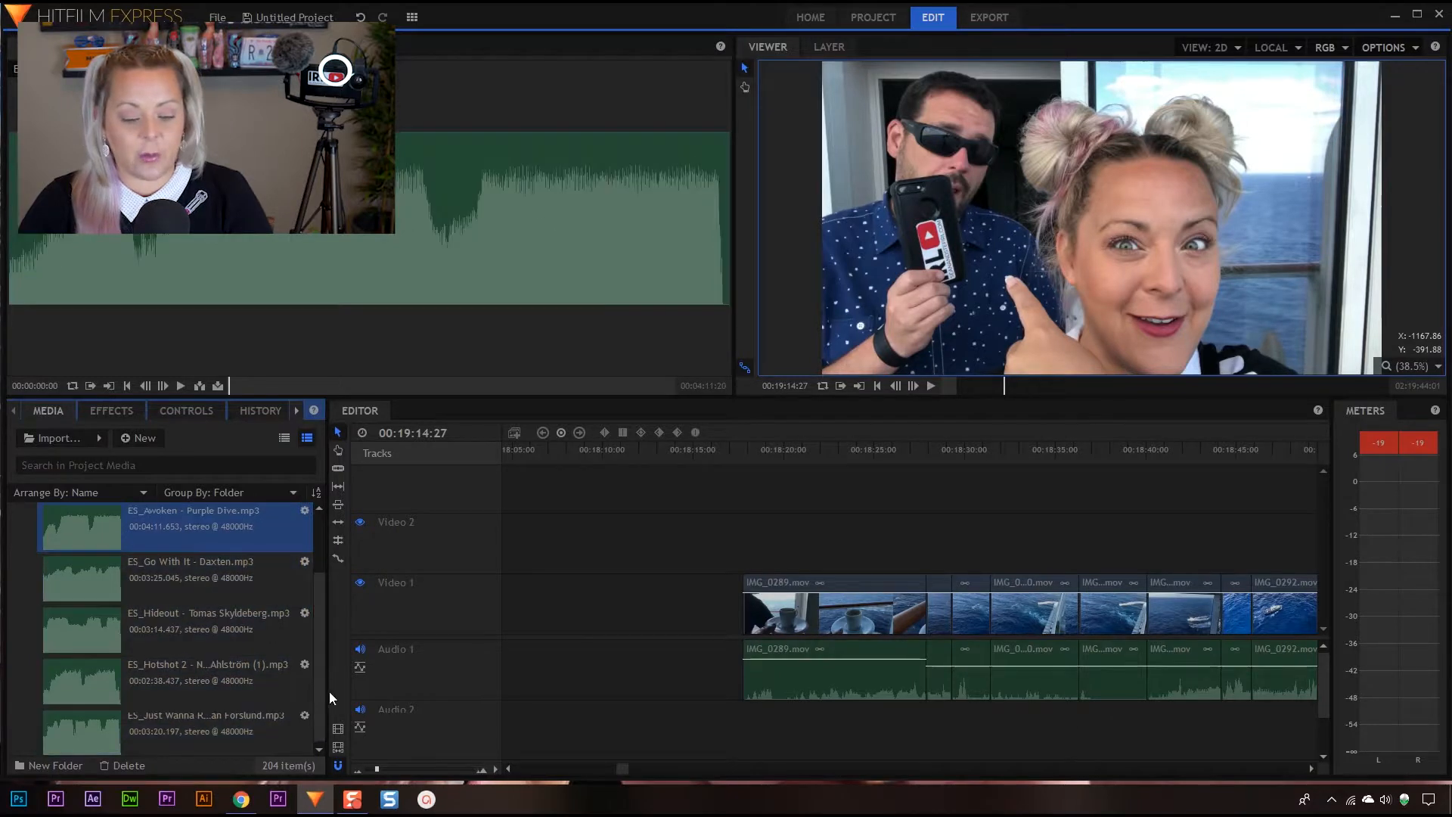
{"action": "left_click_drag", "start_coordinate": [321, 678], "coordinate": [319, 582]}
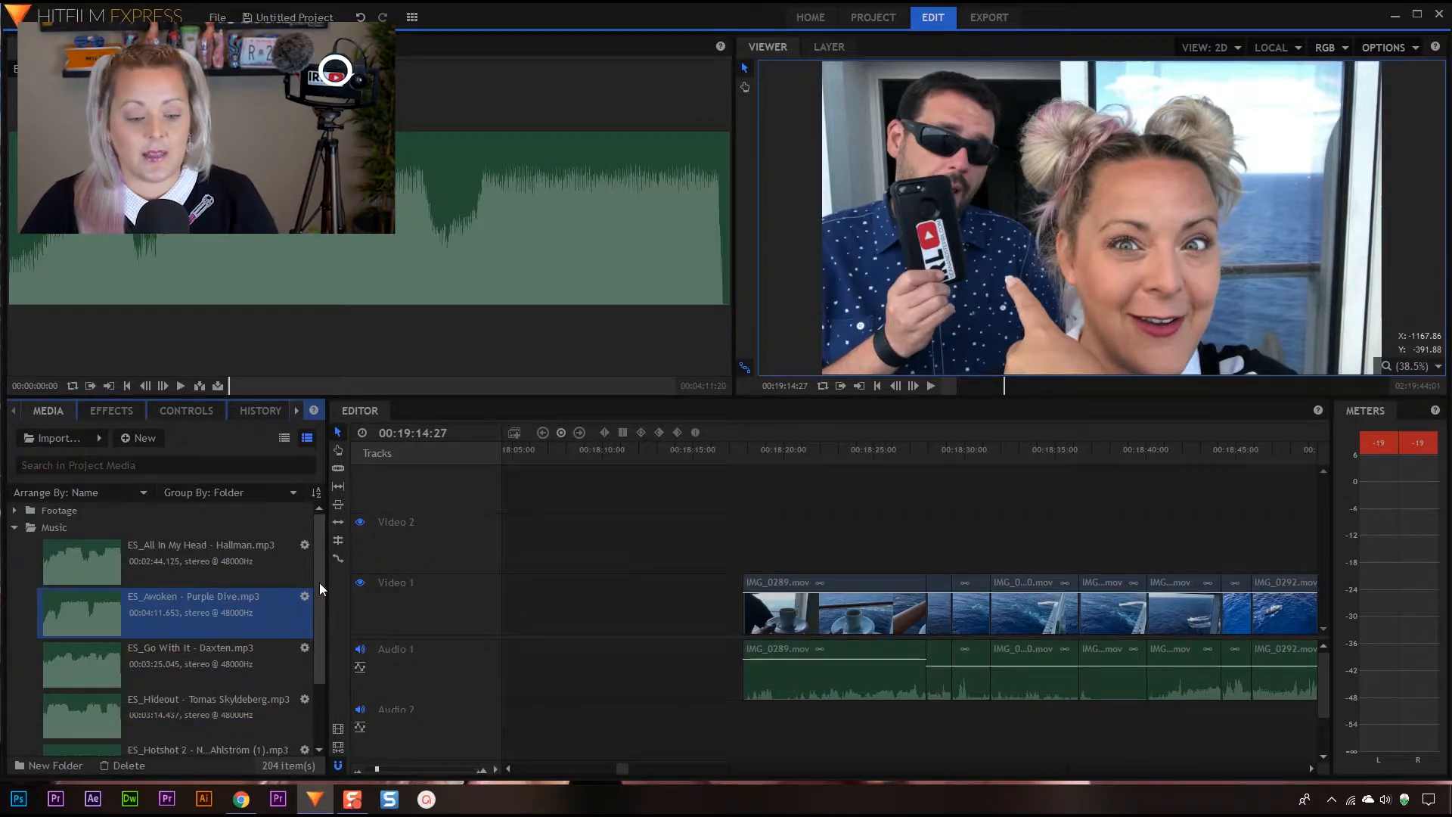
{"action": "key", "text": "Up"}
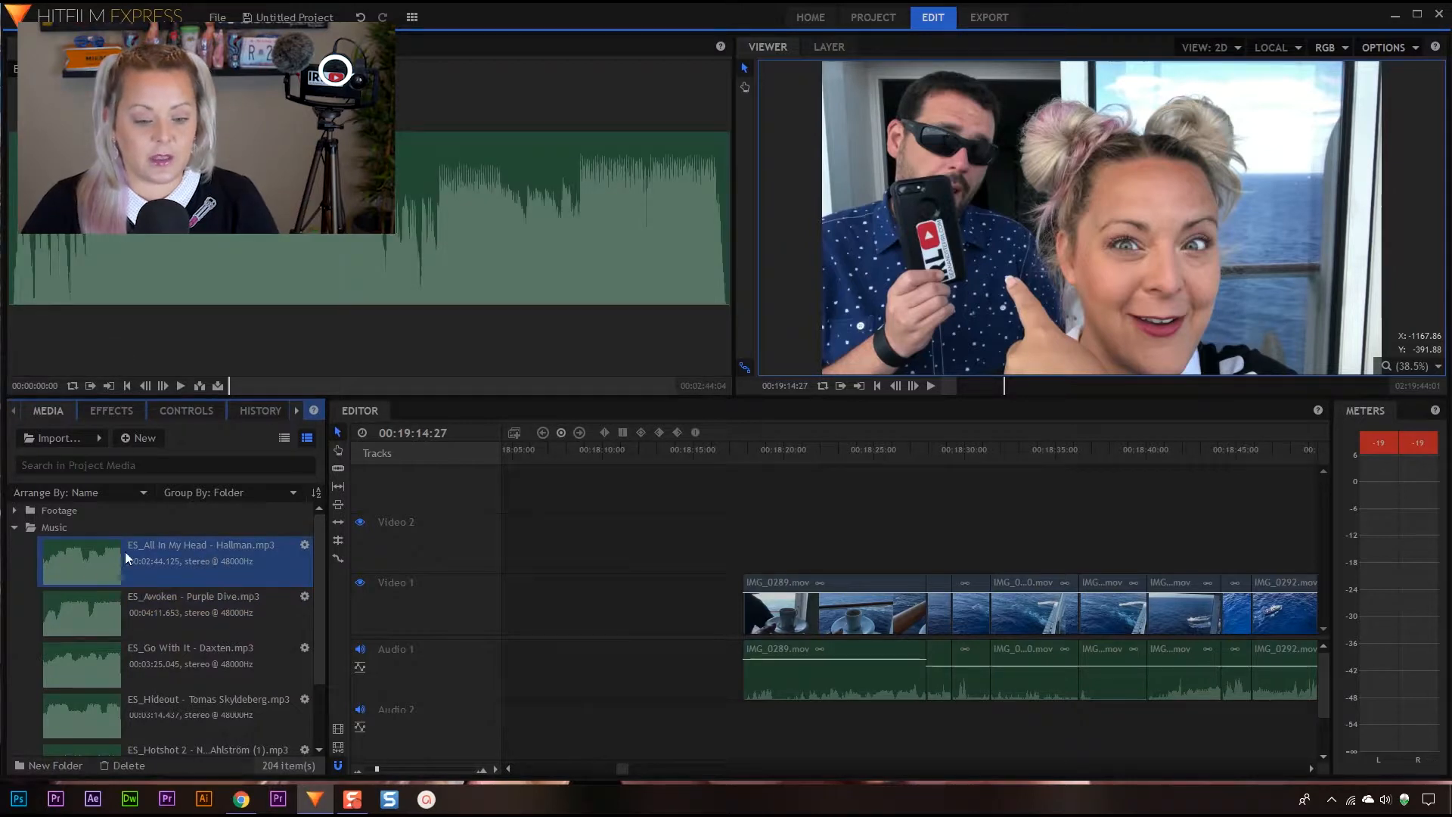
{"action": "left_click", "coordinate": [180, 384]}
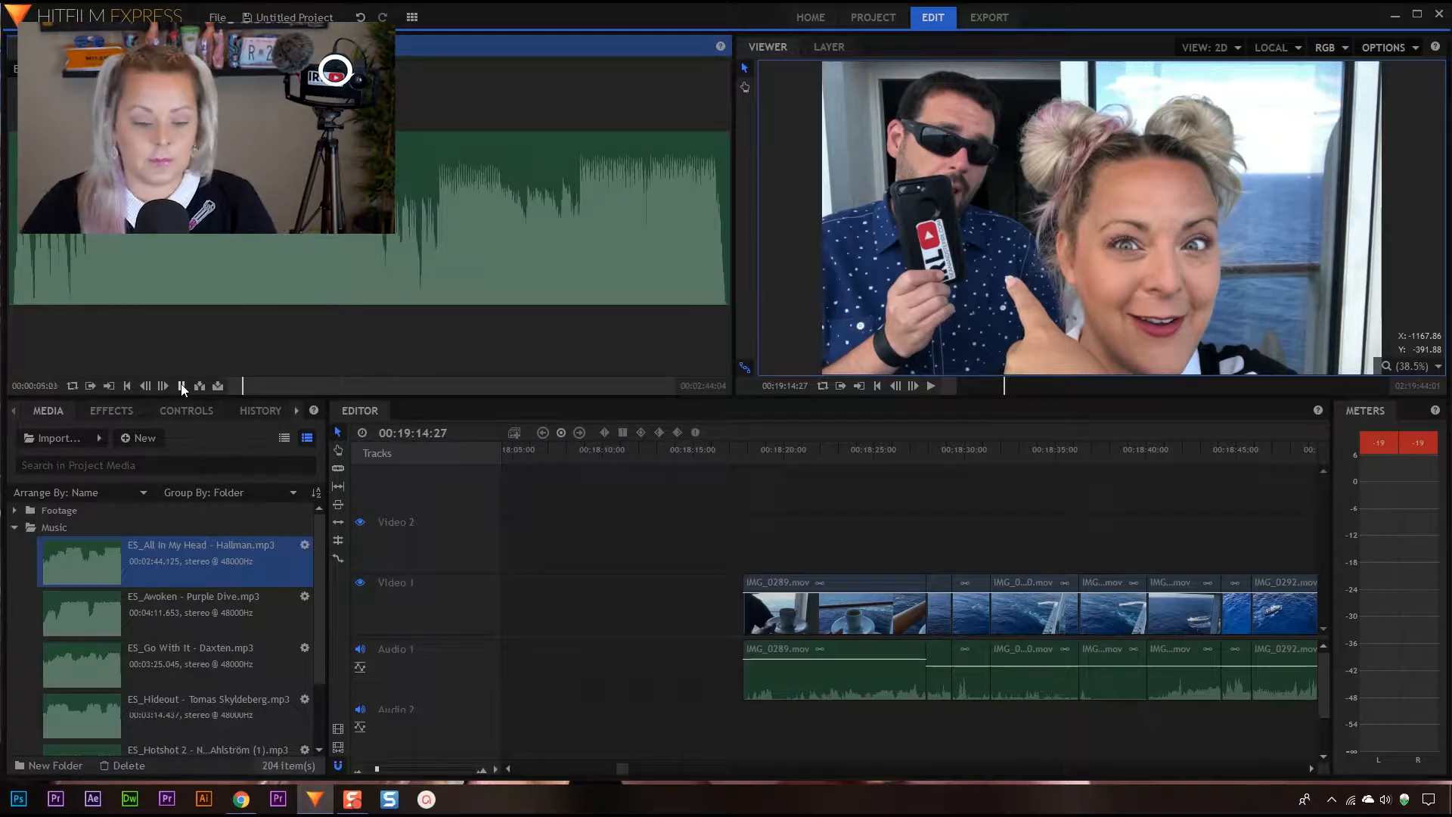
{"action": "left_click", "coordinate": [180, 385]}
{"action": "left_click_drag", "start_coordinate": [755, 452], "coordinate": [1030, 454]}
Listen to parts of the Awoken and Go With It tracks in the Music folder
{"action": "left_click", "coordinate": [152, 598]}
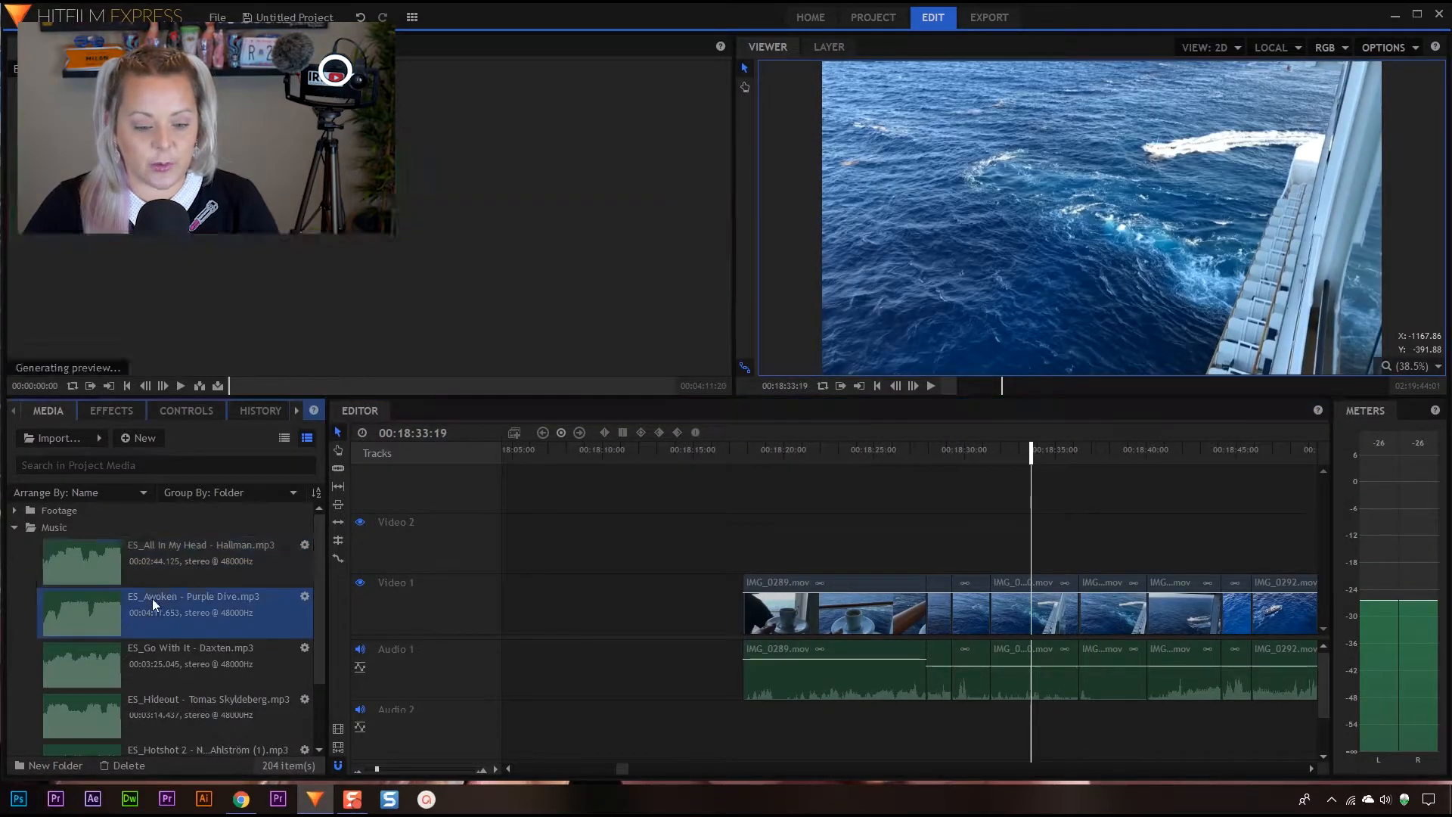
{"action": "left_click", "coordinate": [178, 385]}
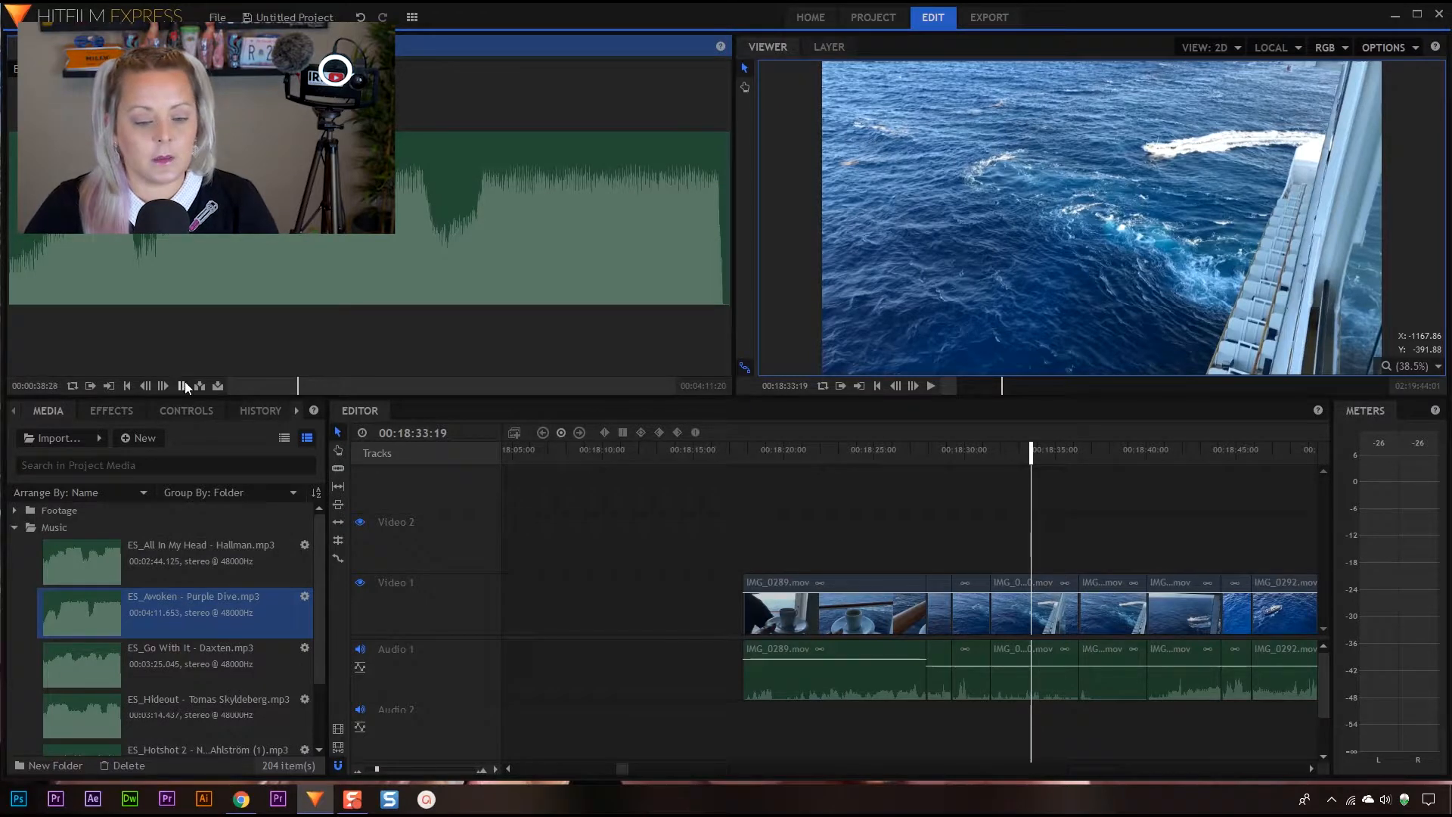
{"action": "left_click", "coordinate": [184, 656]}
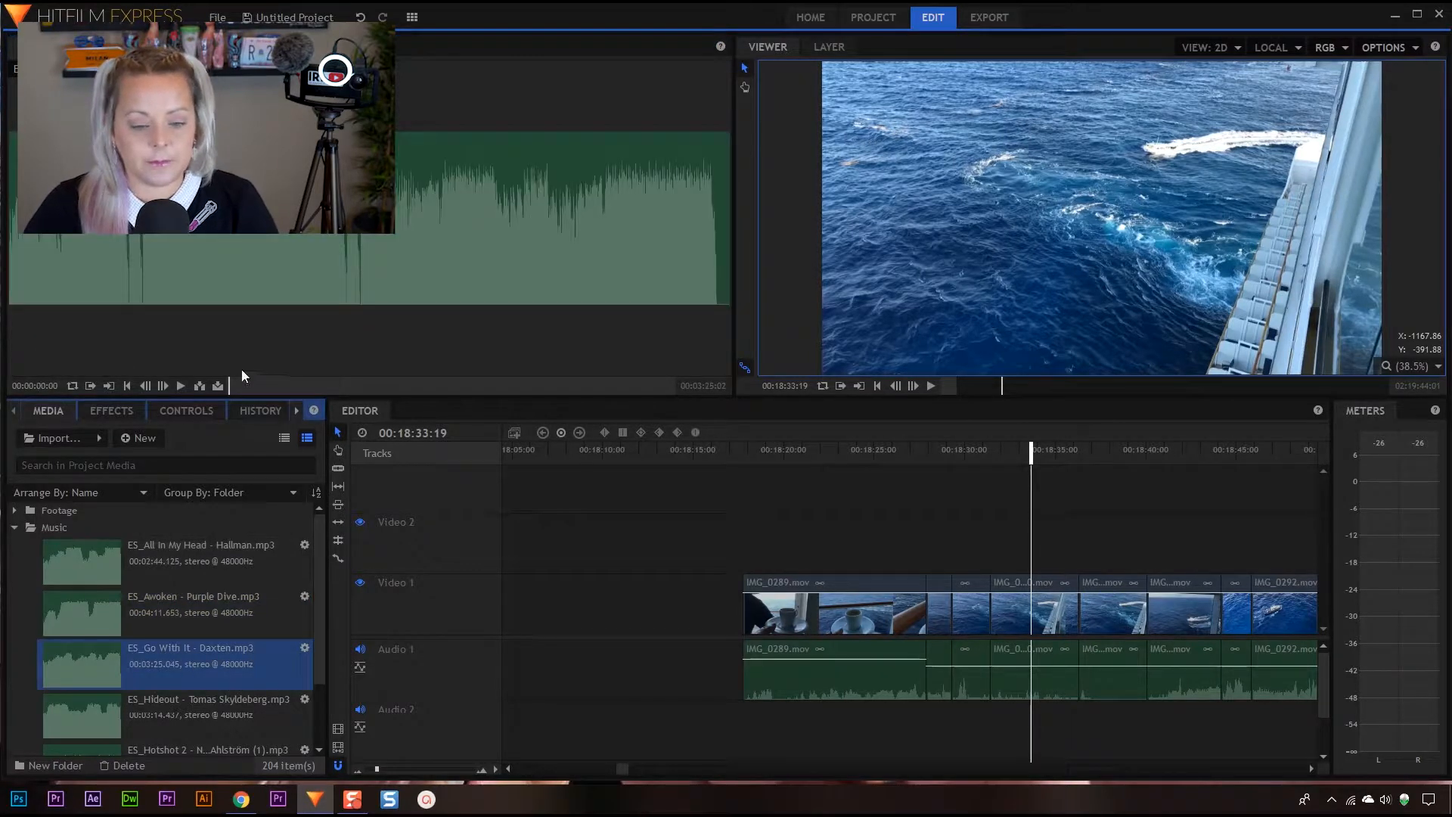
{"action": "left_click", "coordinate": [324, 386]}
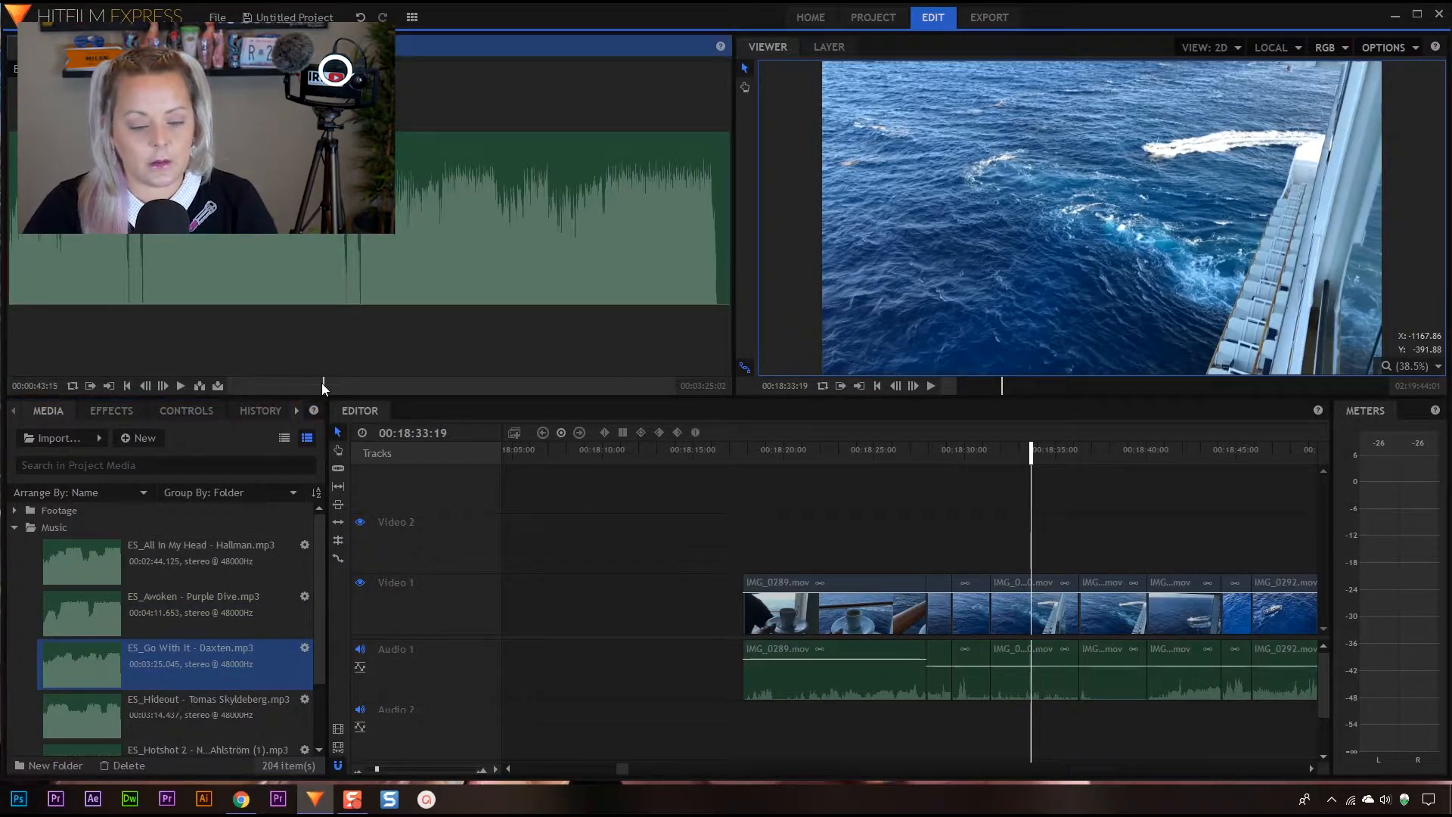
{"action": "left_click", "coordinate": [179, 384]}
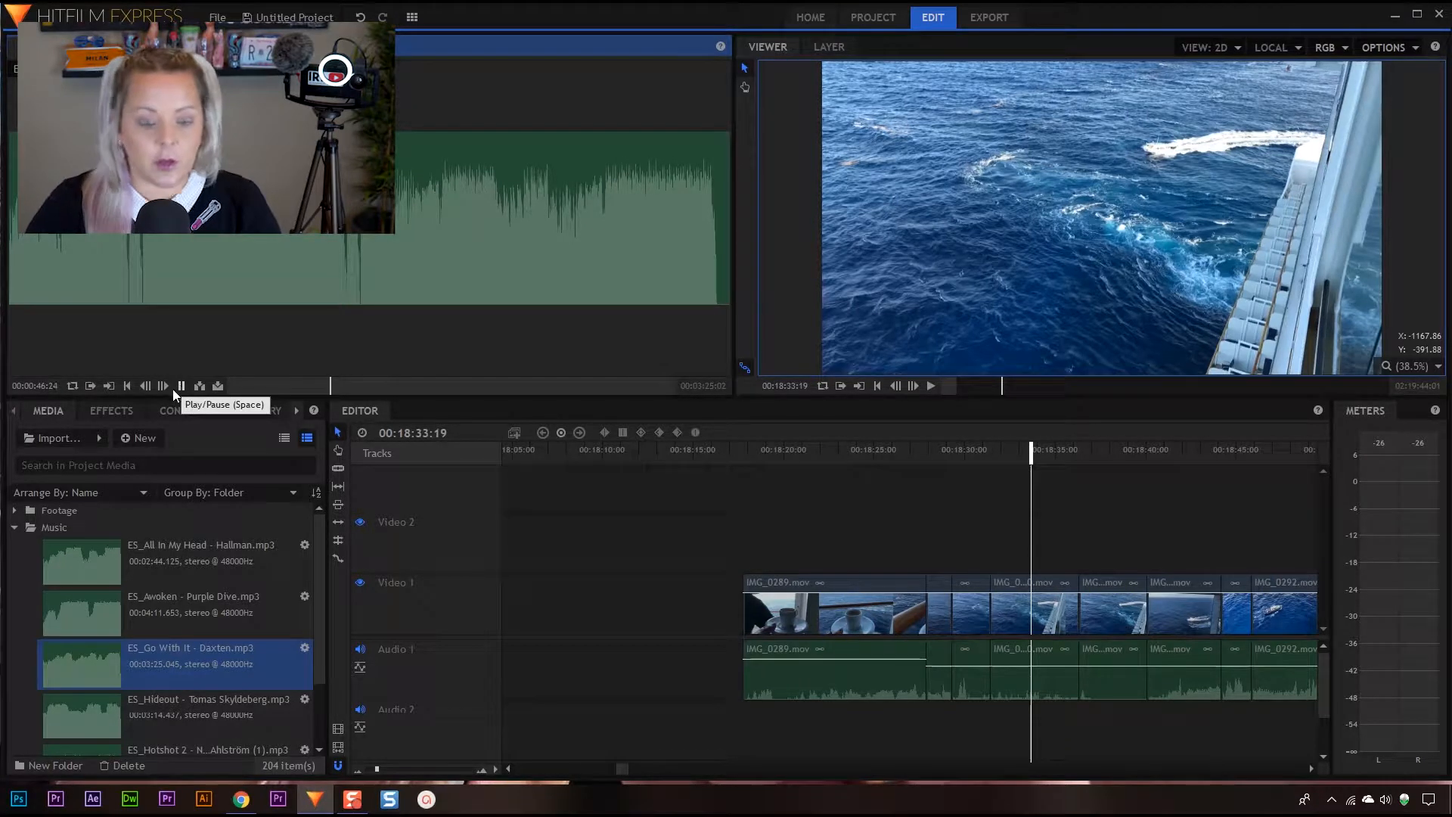
Preview the Hideout track, and listen to the opening and a later part of the Hotshot 2 track
{"action": "left_click", "coordinate": [259, 711]}
{"action": "left_click", "coordinate": [180, 387]}
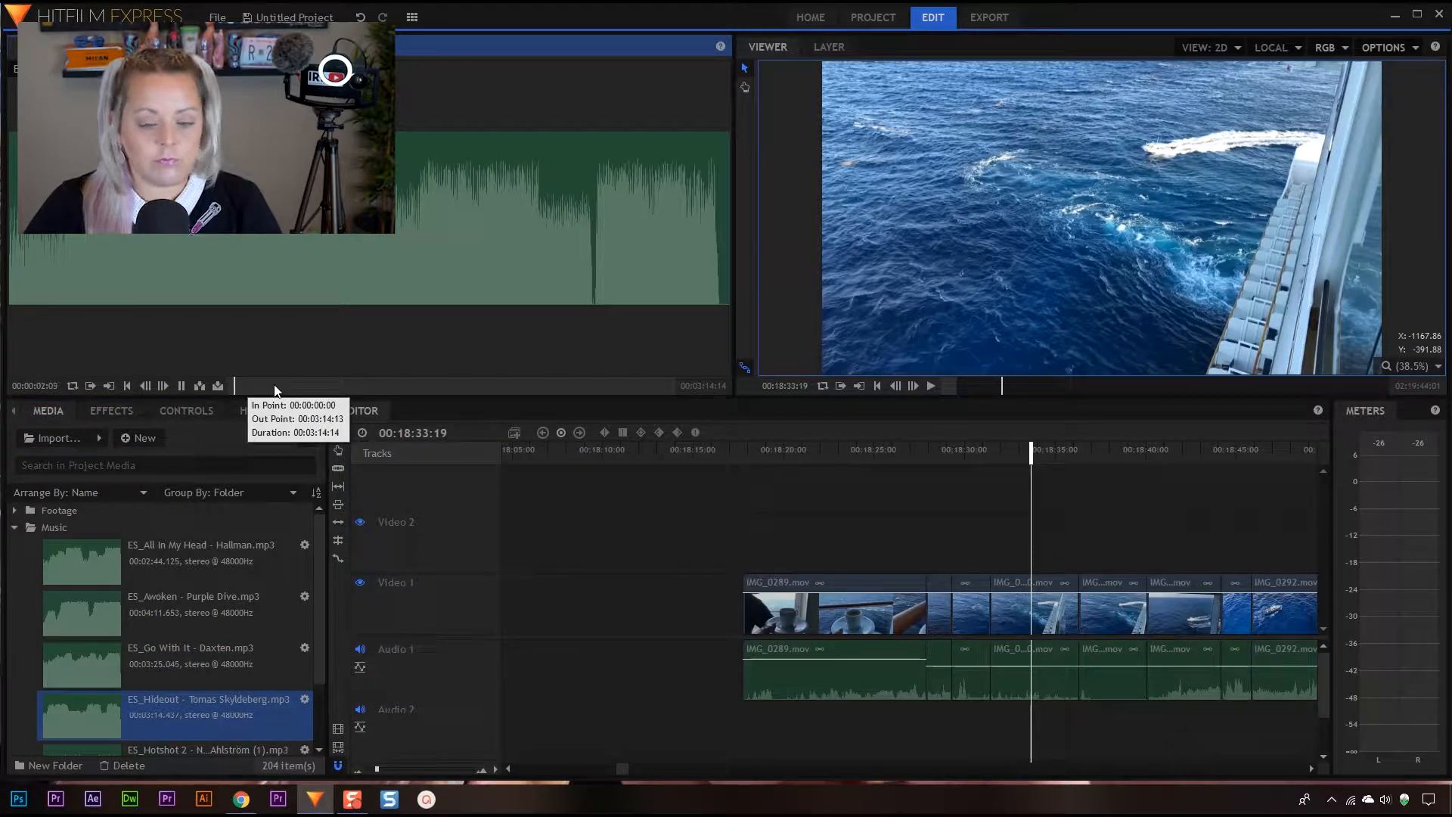
{"action": "scroll", "coordinate": [222, 687], "scroll_direction": "down", "scroll_amount": 1}
{"action": "left_click", "coordinate": [204, 679]}
{"action": "left_click", "coordinate": [180, 386]}
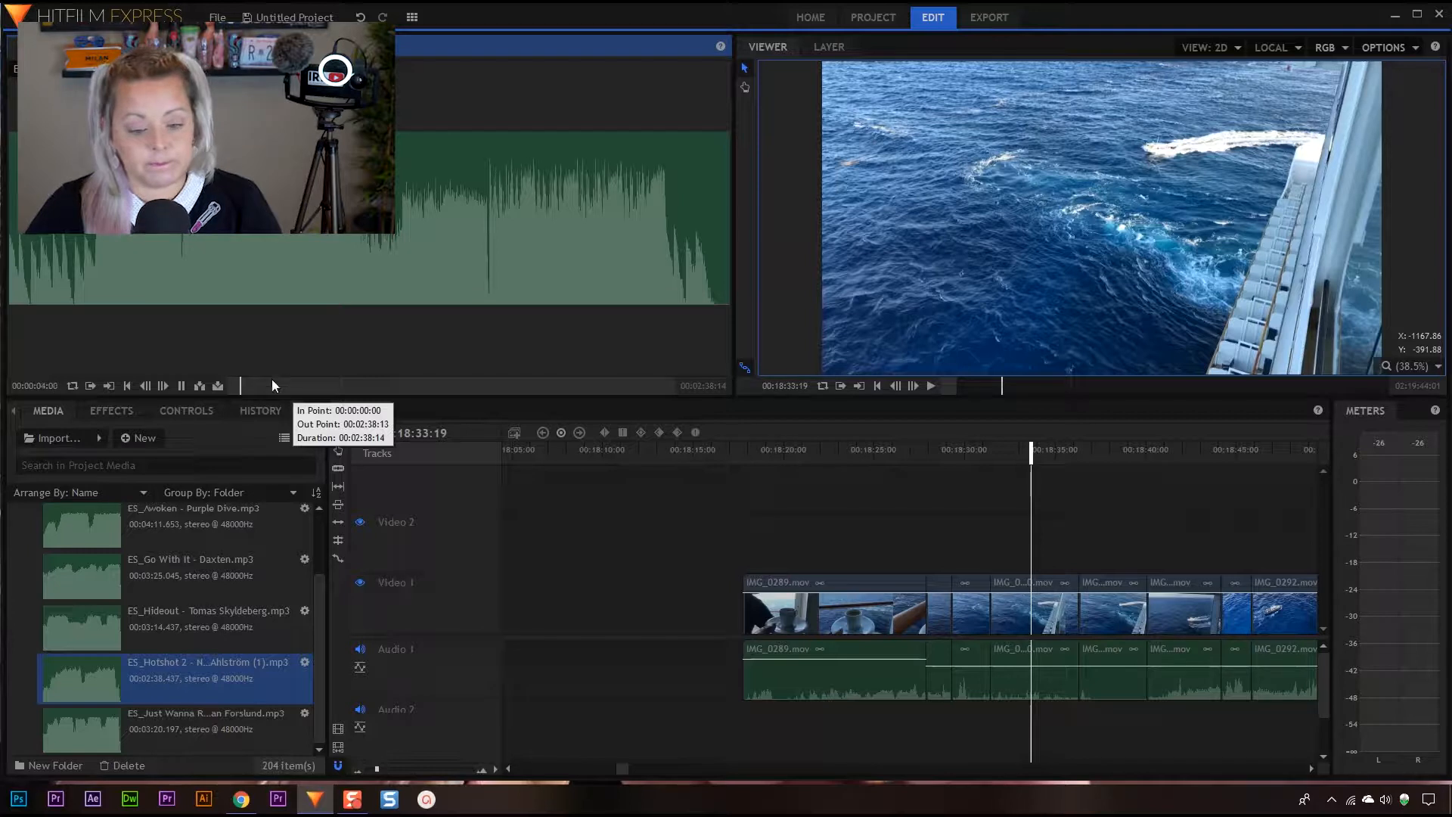
{"action": "left_click", "coordinate": [325, 386]}
{"action": "left_click", "coordinate": [179, 387]}
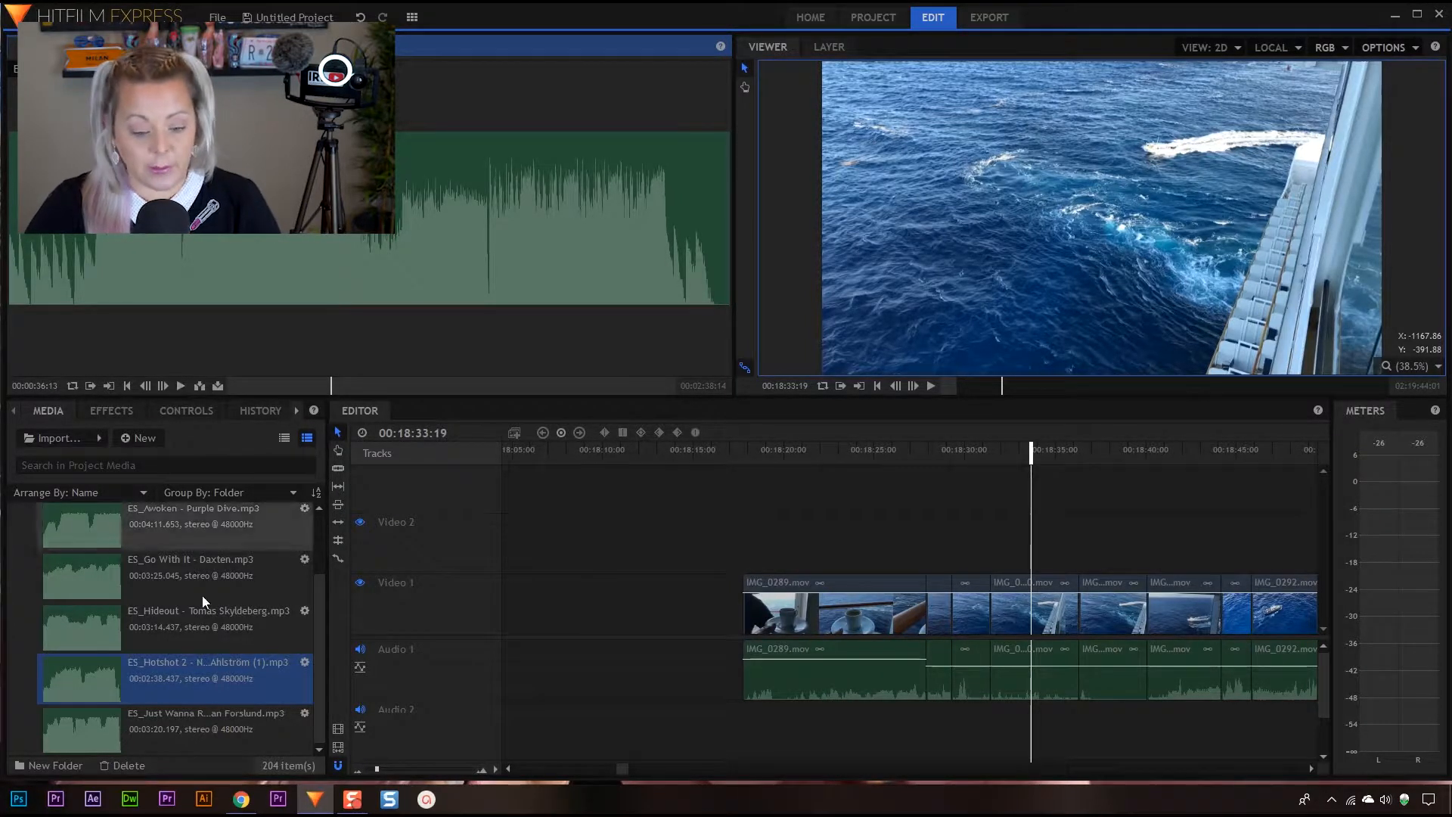
Preview the Just Wanna Run track and place it on Audio 2, aligned with the start of the IMG_0289.mov clip
{"action": "left_click", "coordinate": [198, 717]}
{"action": "left_click", "coordinate": [180, 386]}
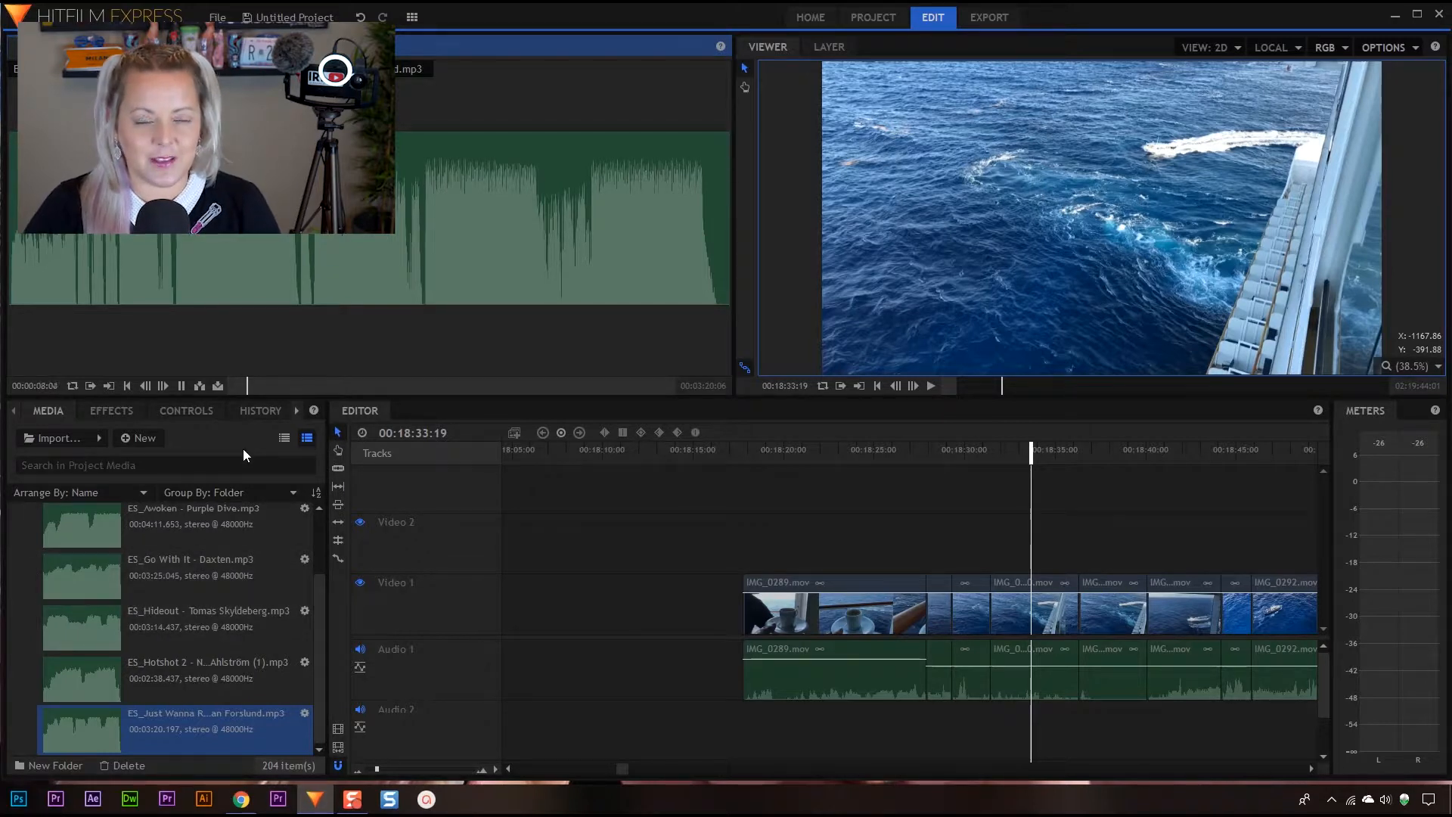
{"action": "left_click", "coordinate": [182, 386]}
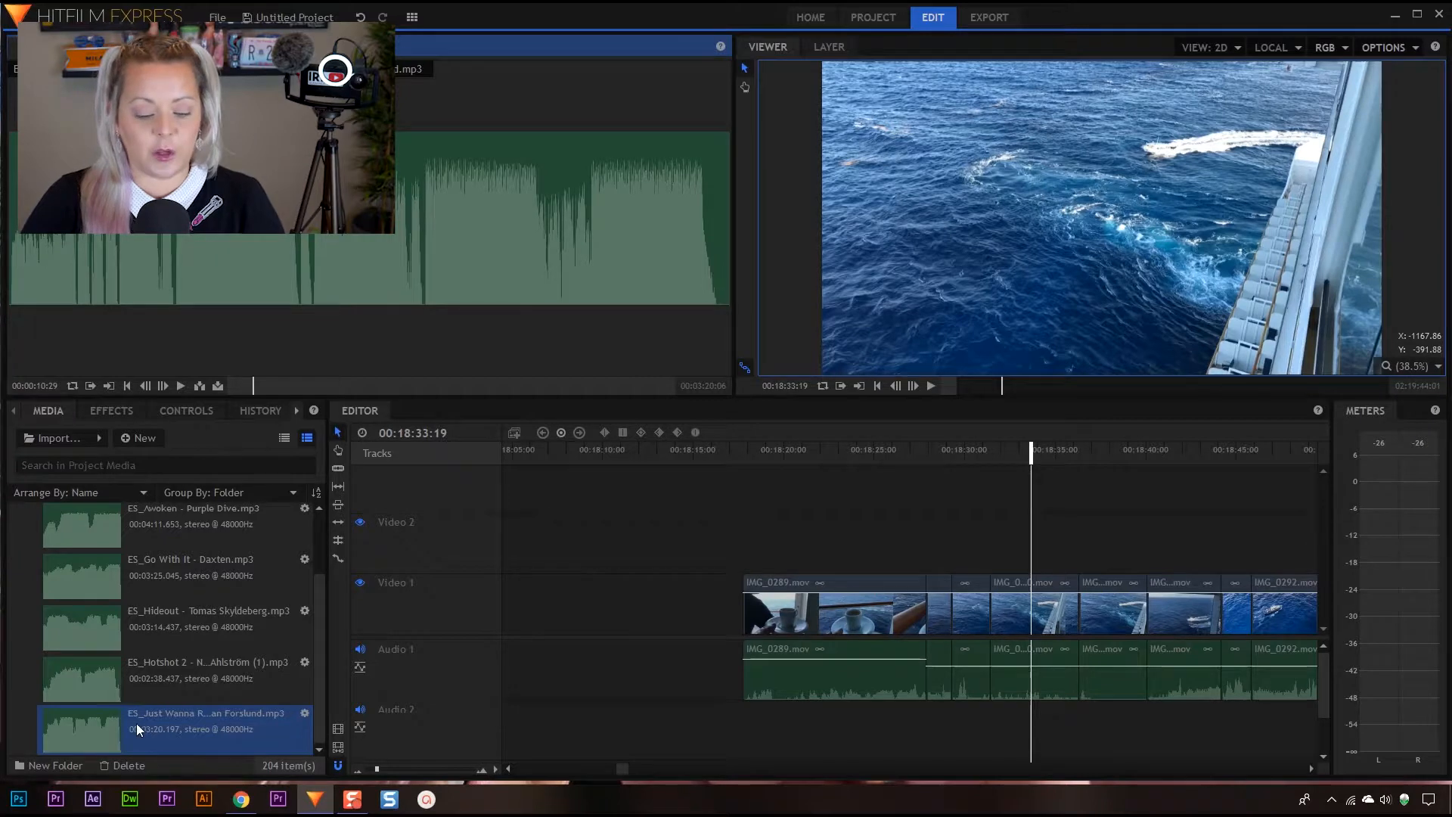
{"action": "left_click_drag", "start_coordinate": [101, 730], "coordinate": [745, 738]}
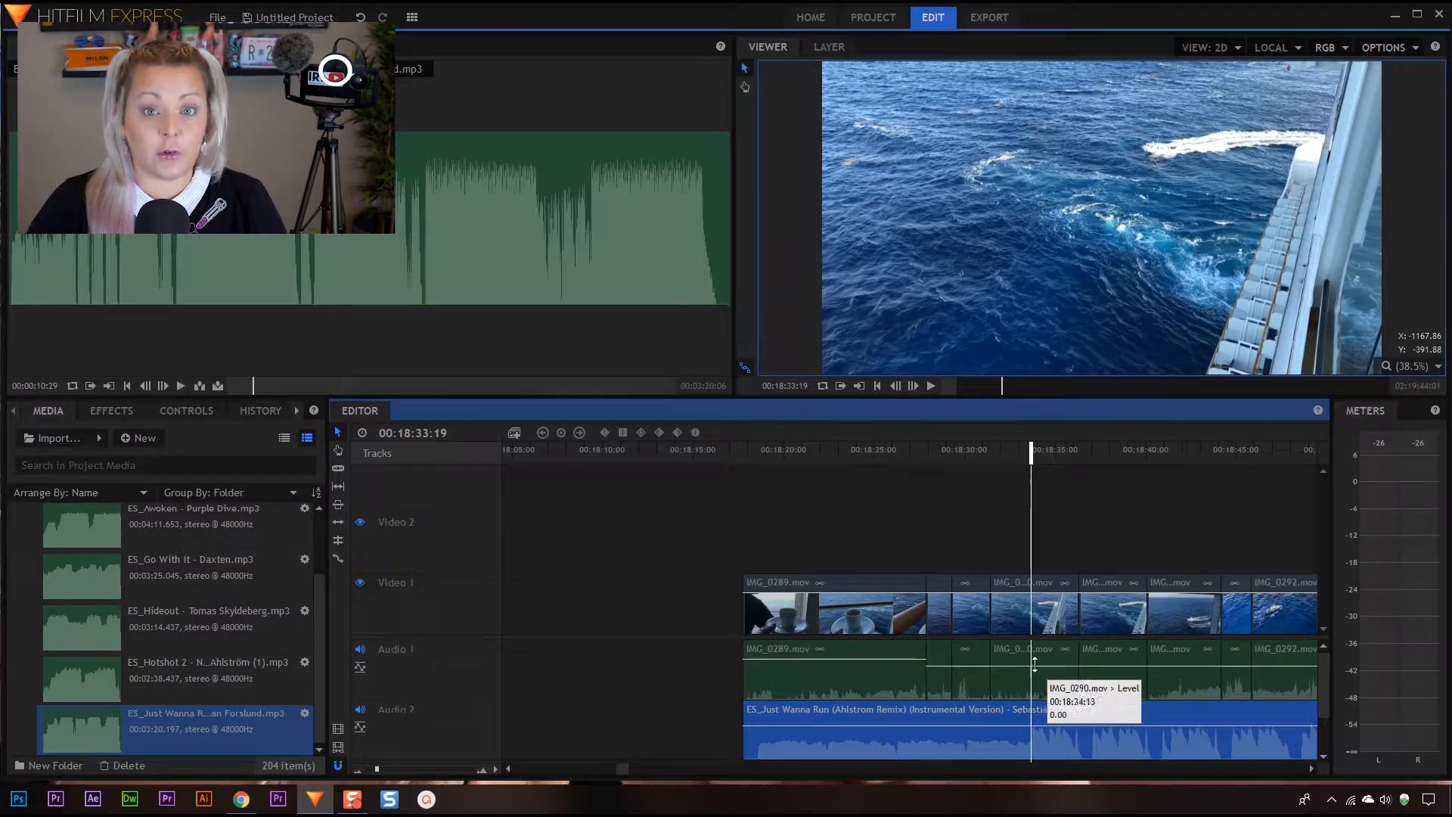
Examine how the Just Wanna Run music extends beneath the video clips along the timeline
{"action": "mouse_move", "coordinate": [798, 450]}
{"action": "left_mouse_down"}
{"action": "mouse_move", "coordinate": [746, 447]}
{"action": "mouse_move", "coordinate": [776, 449]}
{"action": "left_mouse_up"}
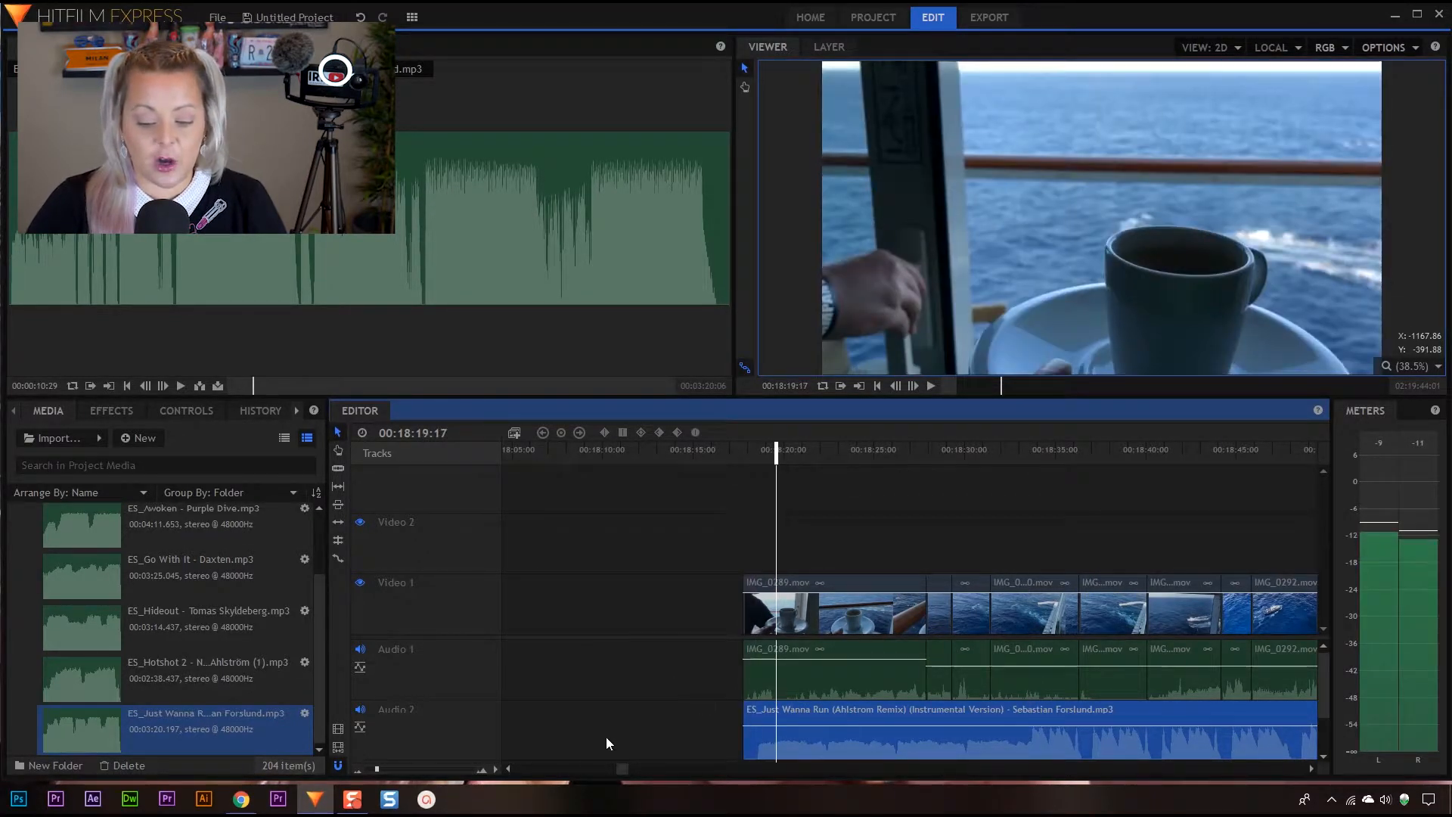
{"action": "left_click_drag", "start_coordinate": [624, 768], "coordinate": [632, 769]}
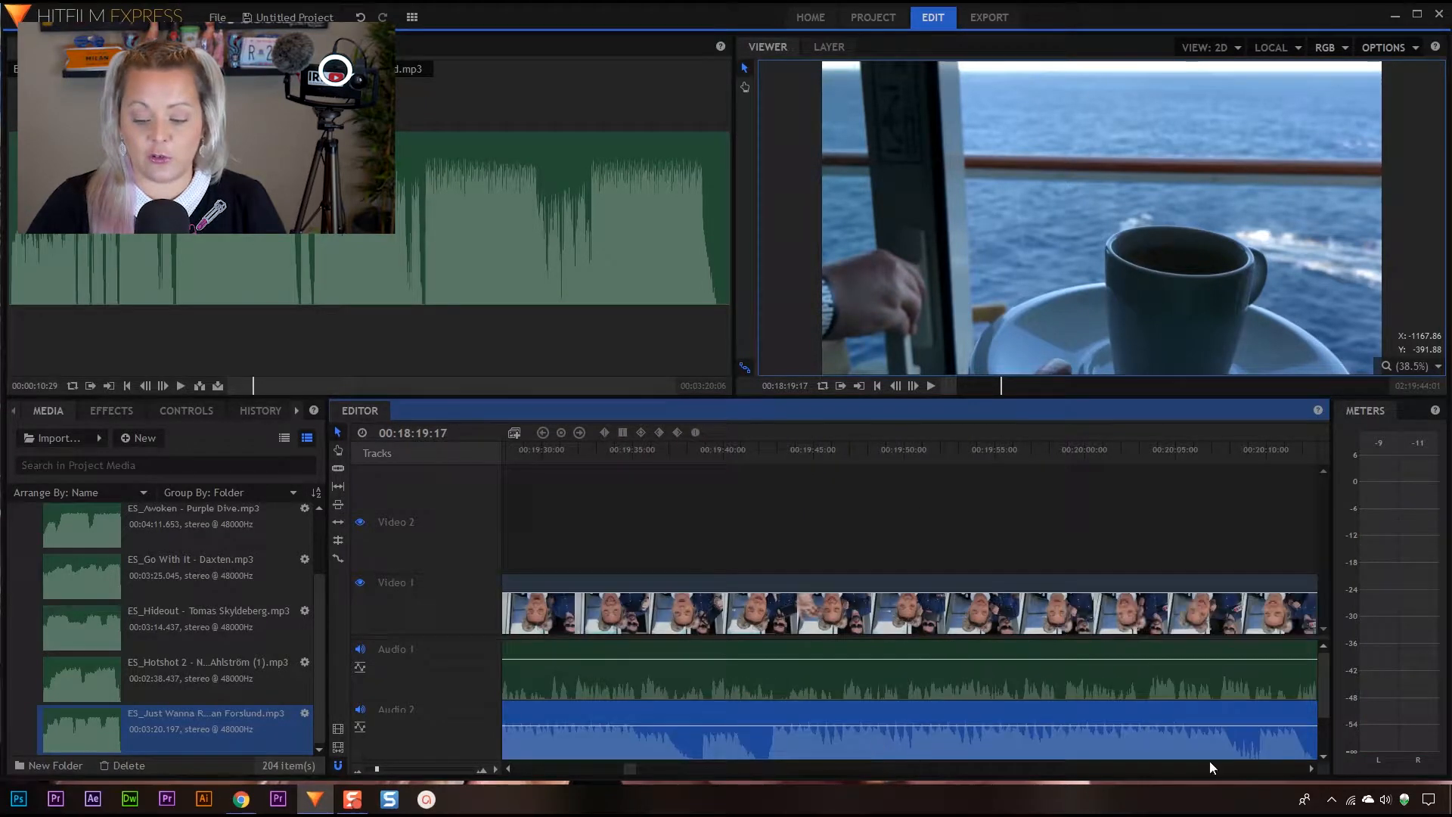
{"action": "left_click", "coordinate": [508, 769]}
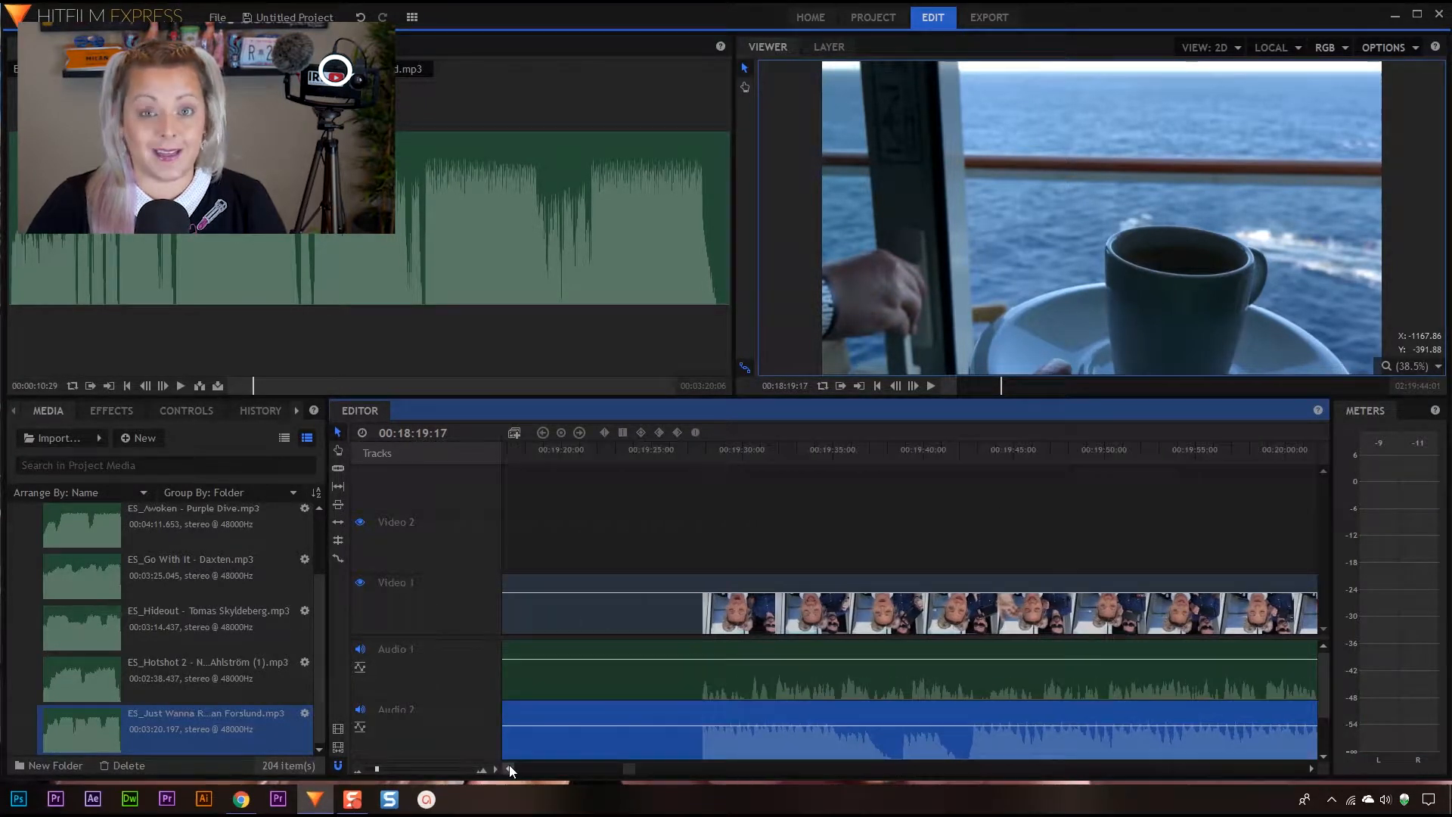
{"action": "left_click", "coordinate": [510, 768]}
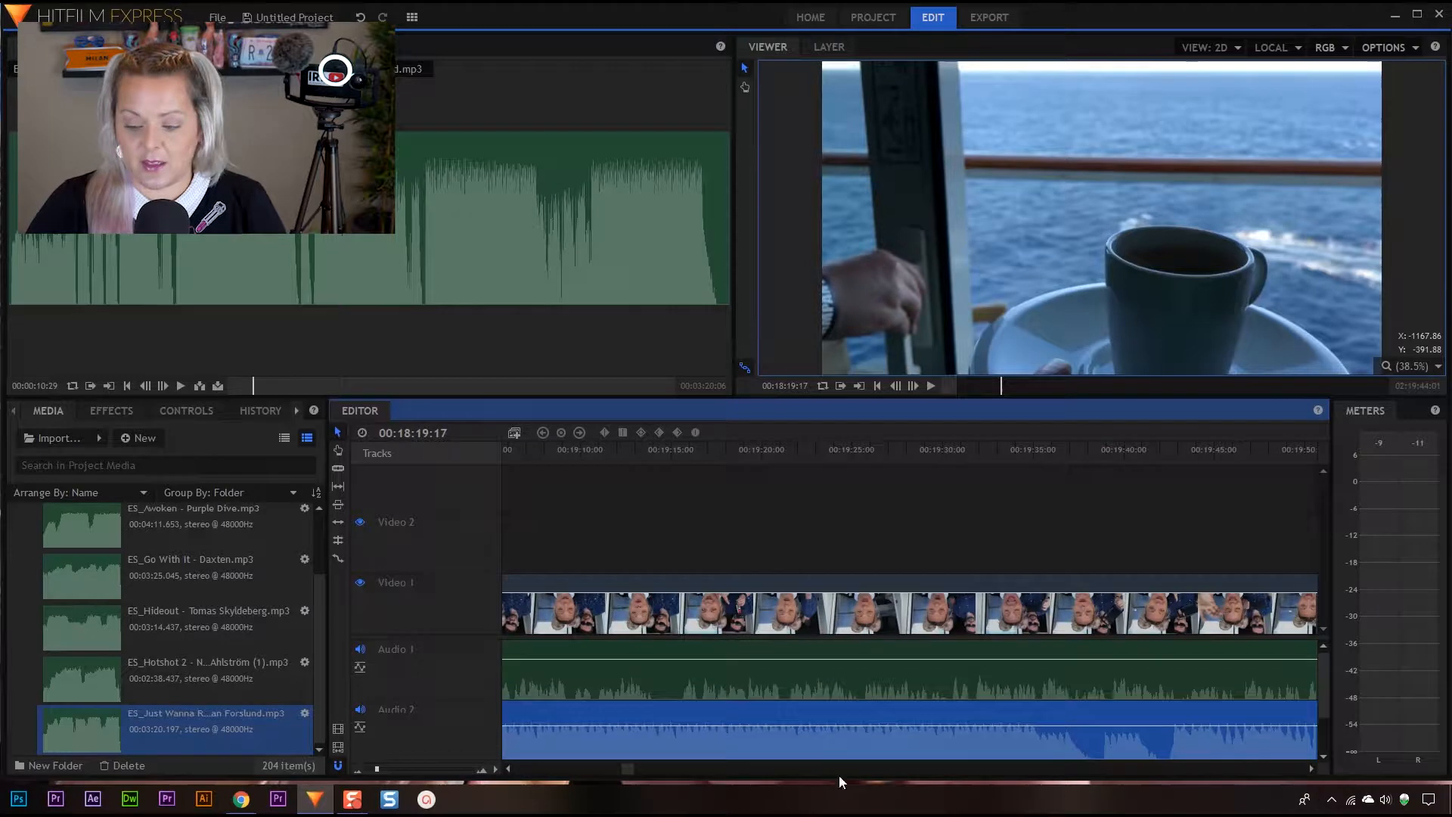
{"action": "left_click", "coordinate": [508, 767]}
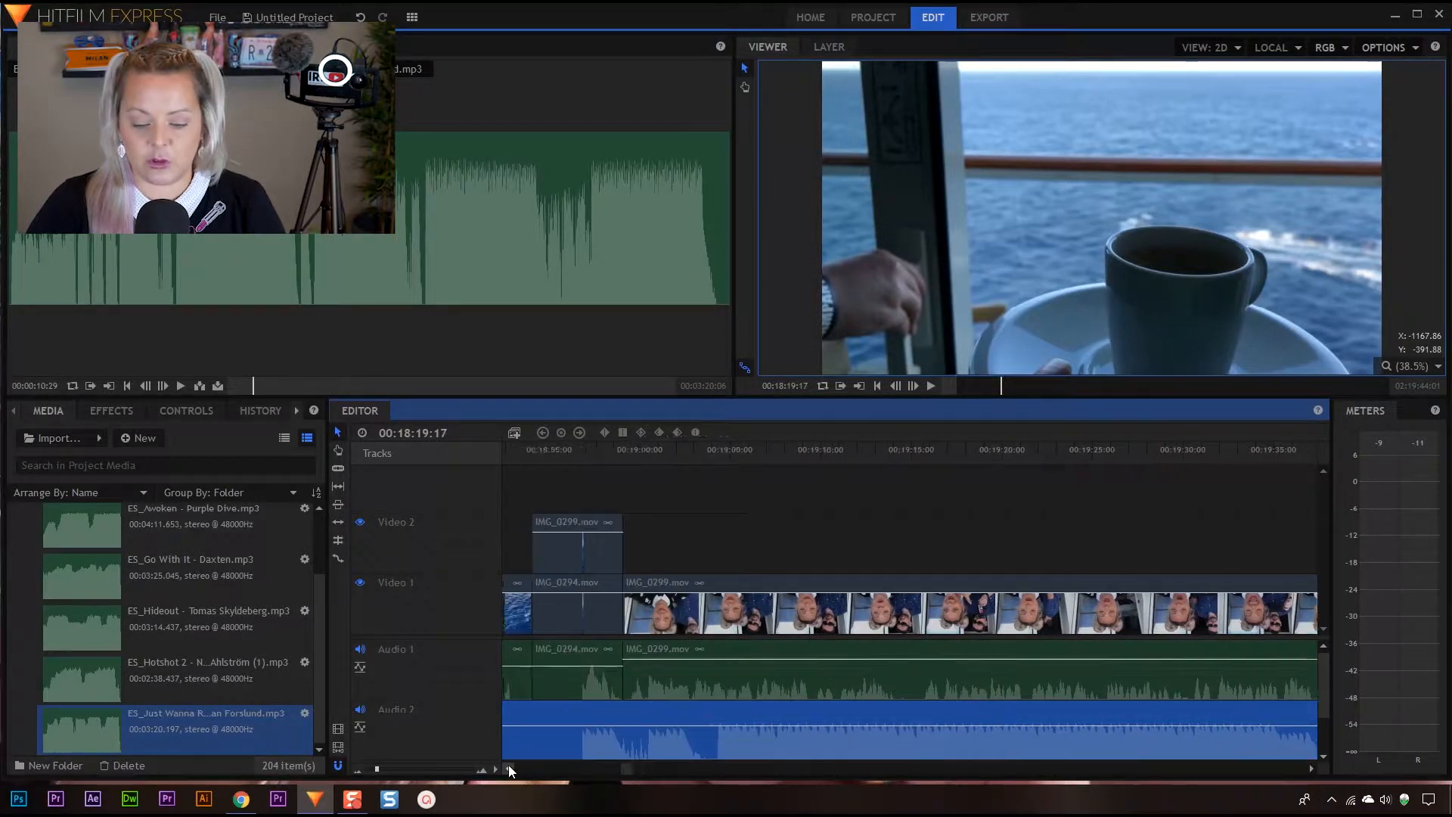
{"action": "left_click", "coordinate": [509, 769]}
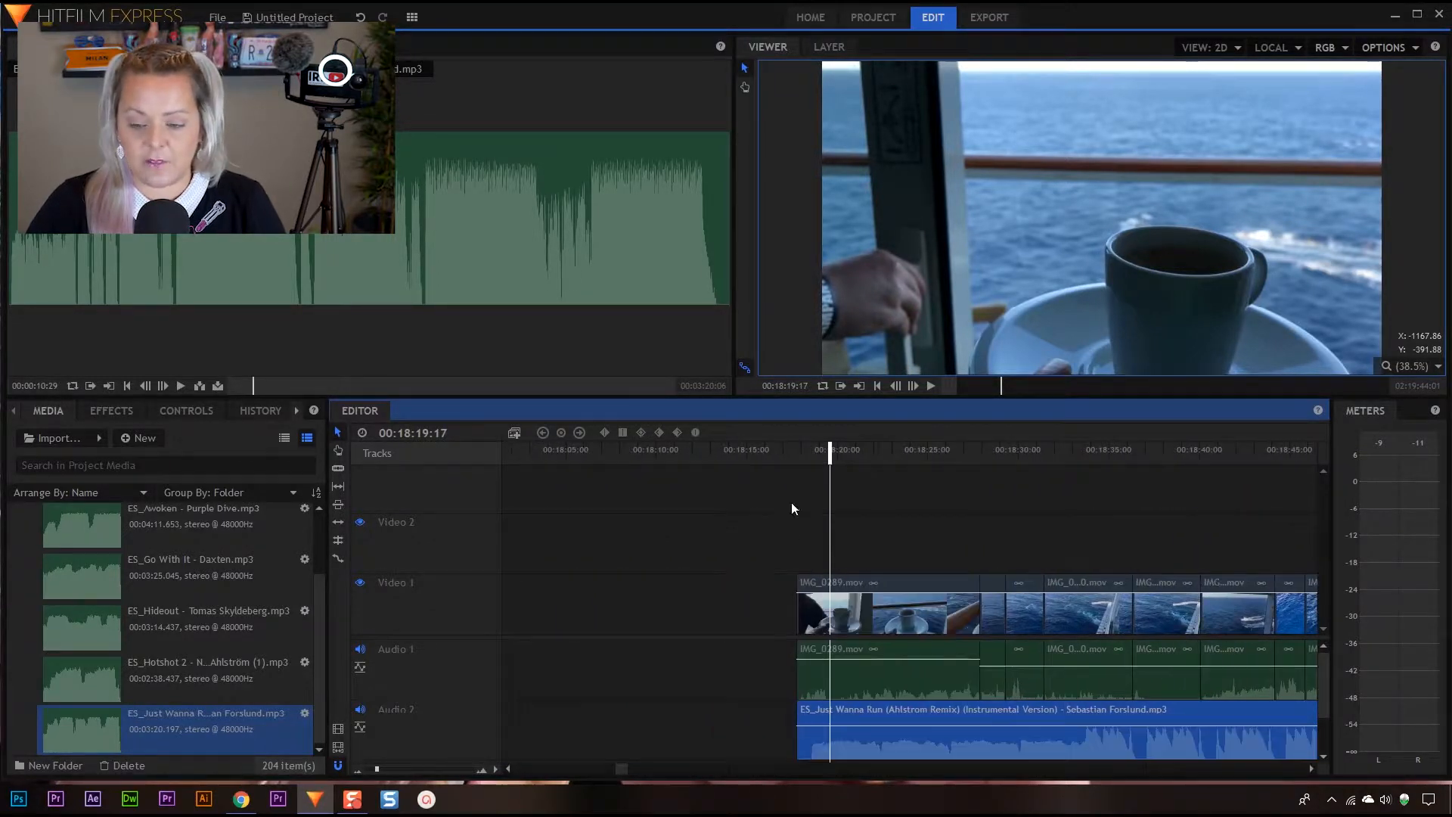
Play the sequence from the start of IMG_0289.mov and park the playhead at 00:18:18:11, where the music becomes audible
{"action": "left_click_drag", "start_coordinate": [828, 454], "coordinate": [796, 454]}
{"action": "key", "text": "space"}
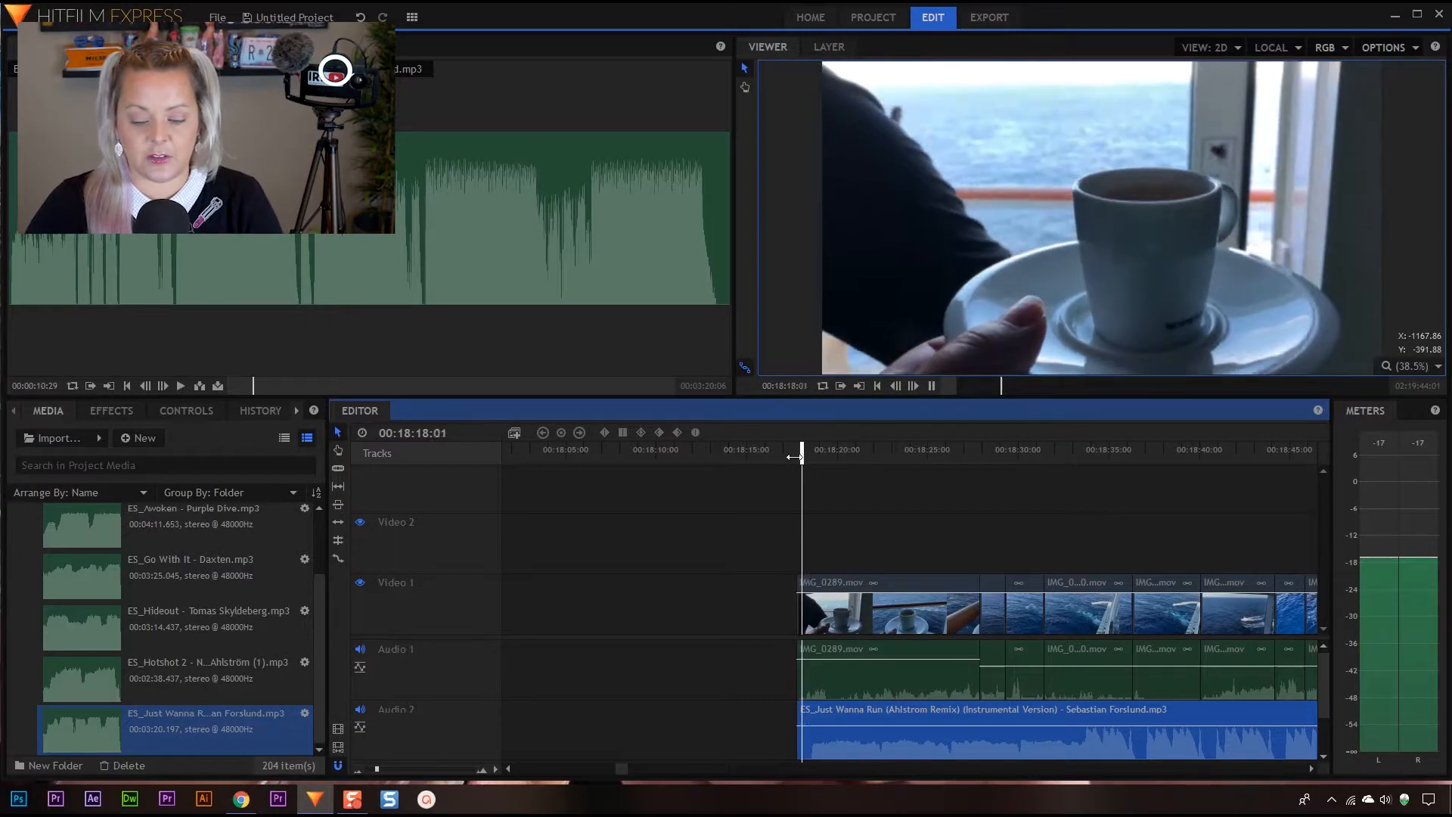
{"action": "key", "text": "space"}
{"action": "left_click_drag", "start_coordinate": [830, 454], "coordinate": [808, 454]}
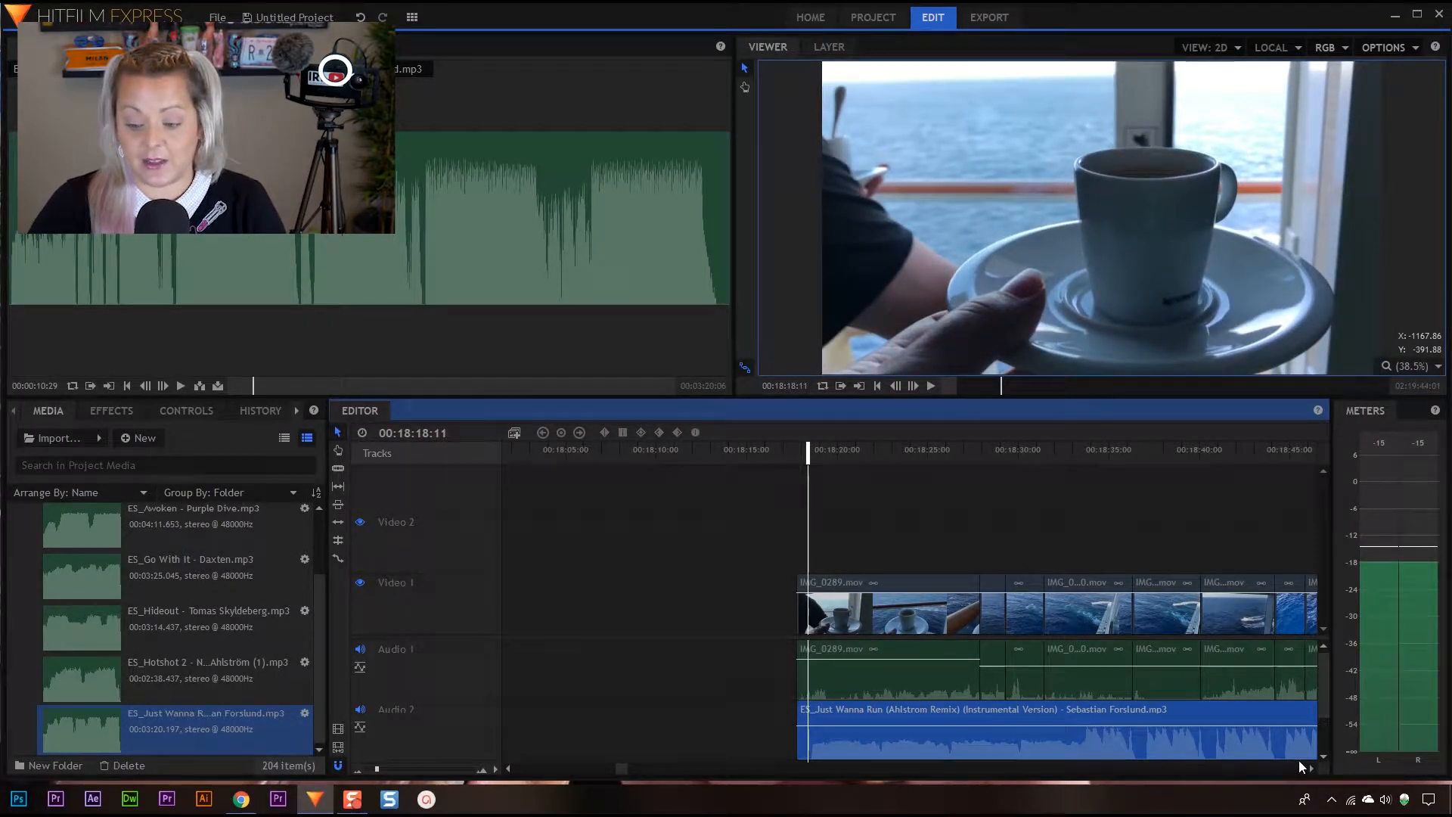
{"action": "left_click", "coordinate": [494, 769]}
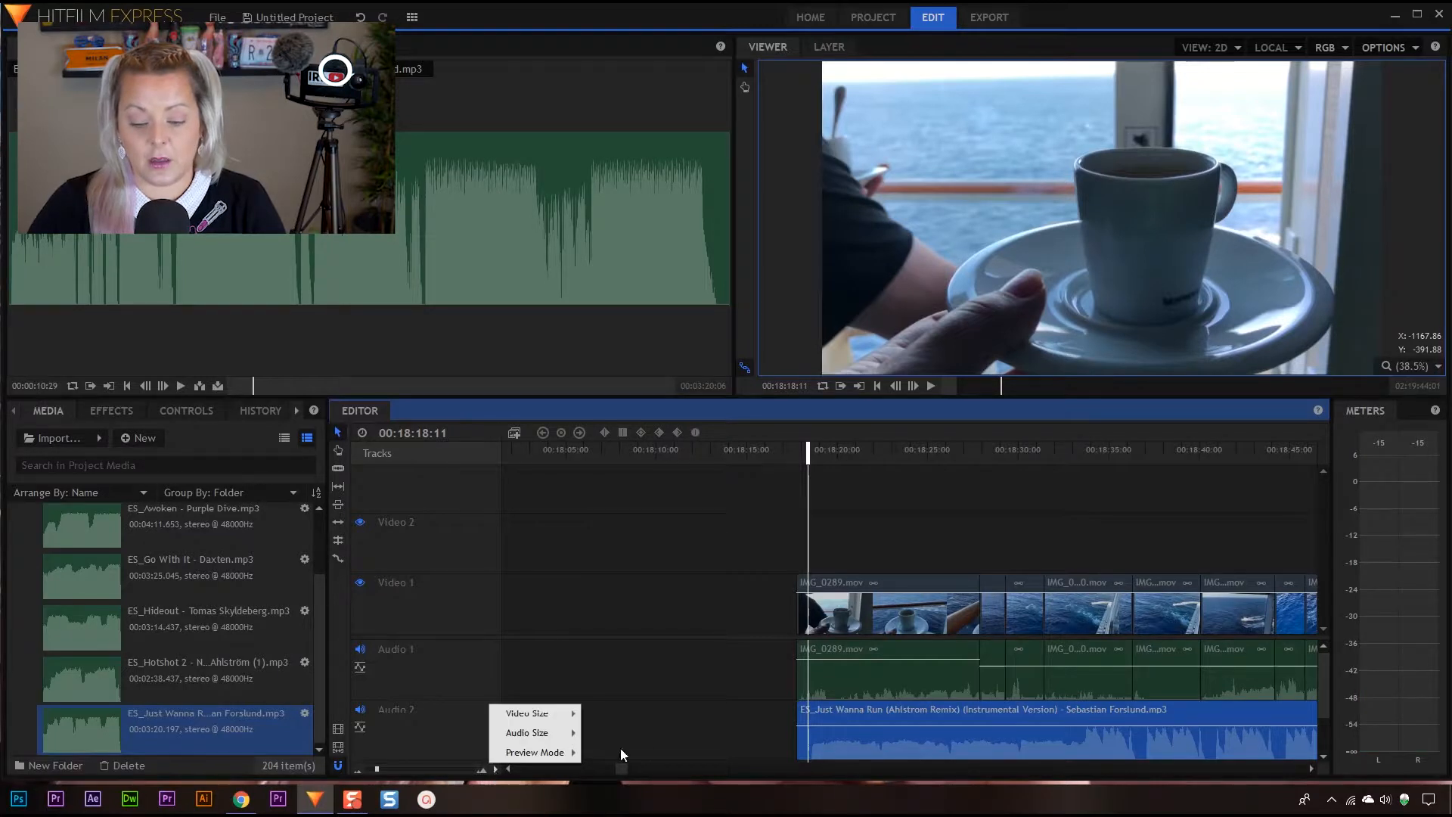
{"action": "left_click", "coordinate": [833, 749]}
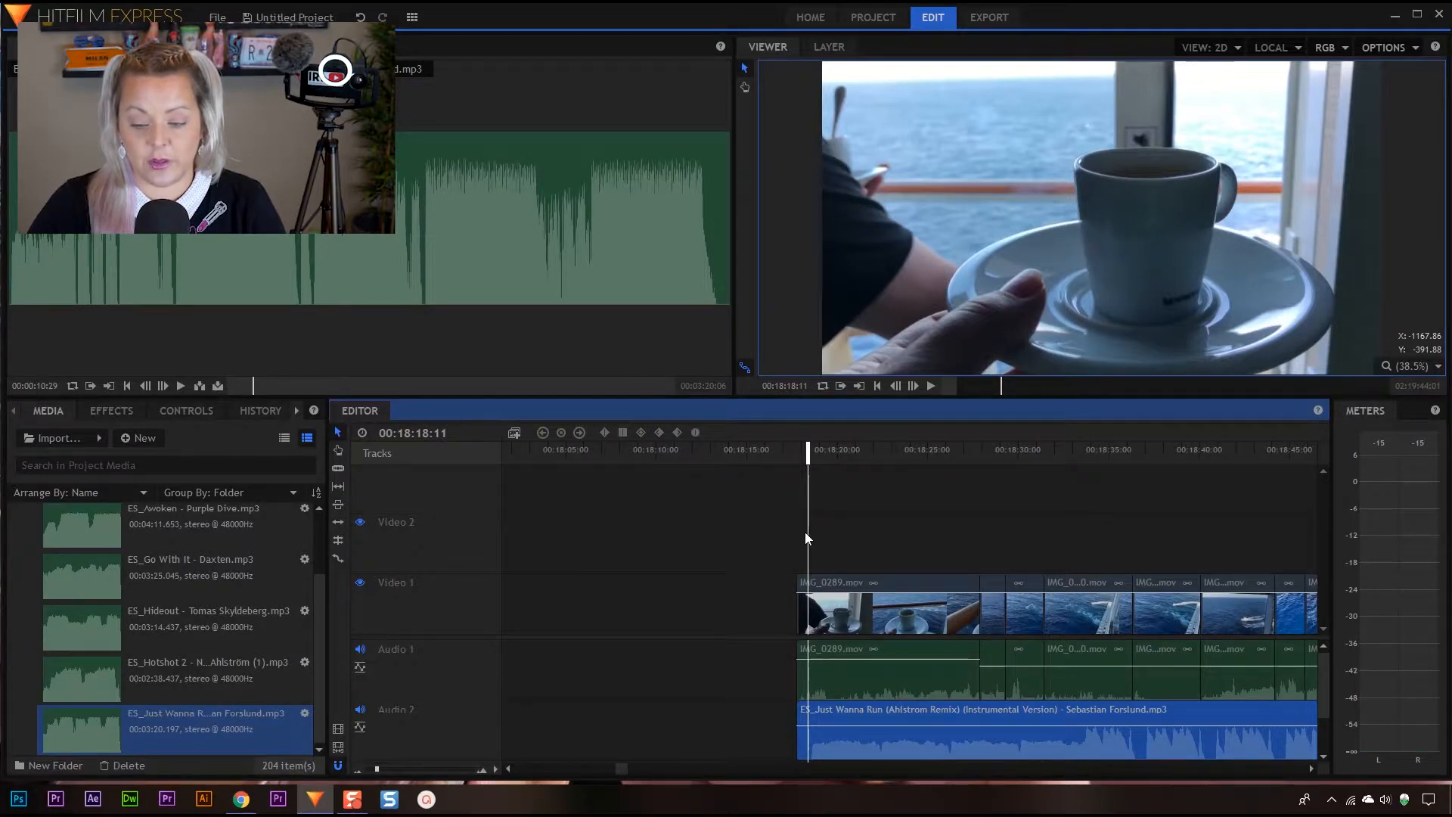
Trim the silent opening off the Just Wanna Run clip, realign it with the start of IMG_0289.mov and play the result
{"action": "left_click", "coordinate": [808, 452]}
{"action": "left_click_drag", "start_coordinate": [808, 454], "coordinate": [809, 454]}
{"action": "left_click_drag", "start_coordinate": [803, 719], "coordinate": [834, 713]}
{"action": "left_click_drag", "start_coordinate": [815, 450], "coordinate": [800, 454]}
{"action": "key", "text": "space"}
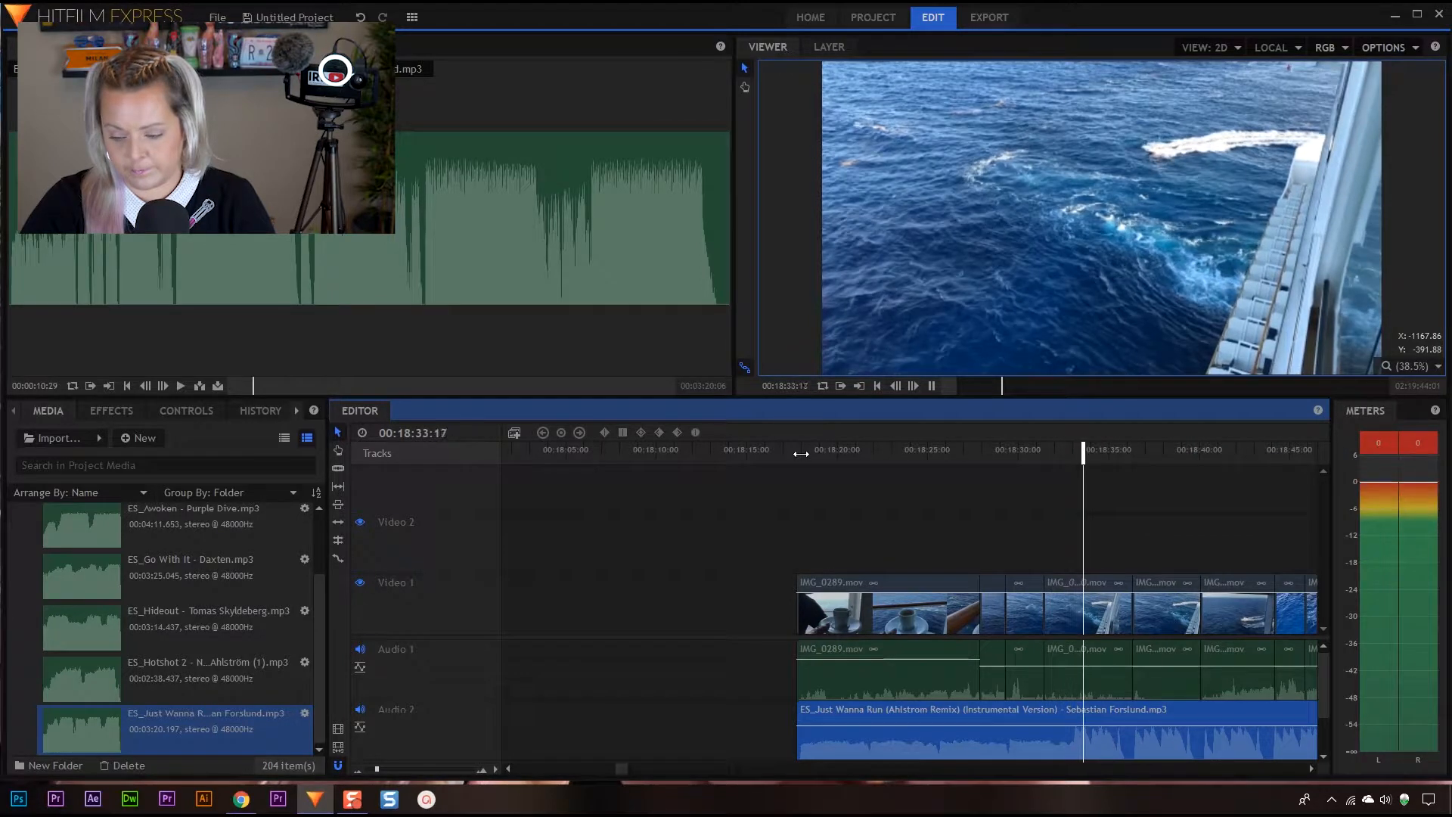
{"action": "key", "text": "space"}
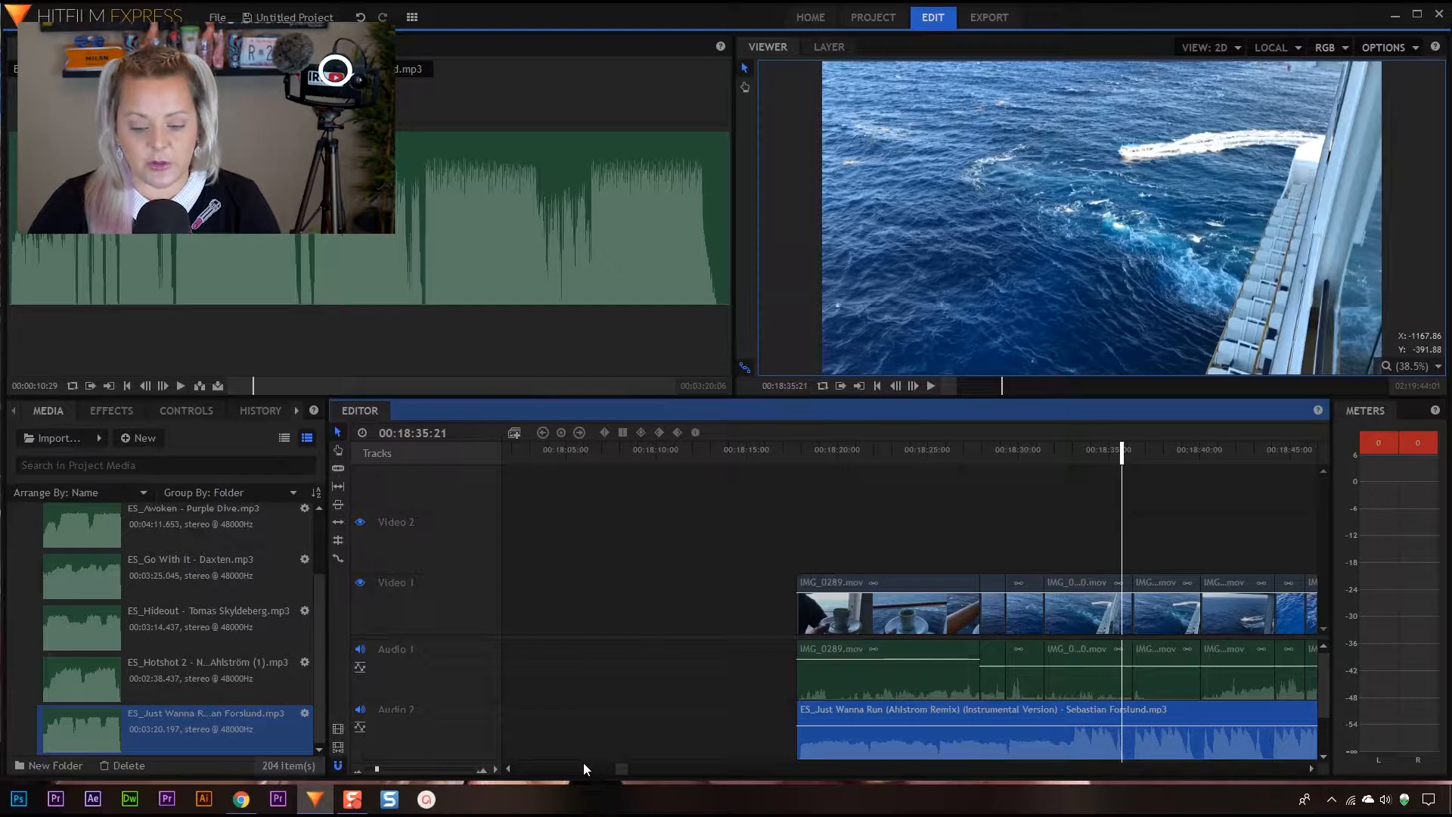
Play the timeline around the IMG_0290.mov clips and set the playhead to 00:18:32:28, where the music gets louder
{"action": "left_click", "coordinate": [1309, 761]}
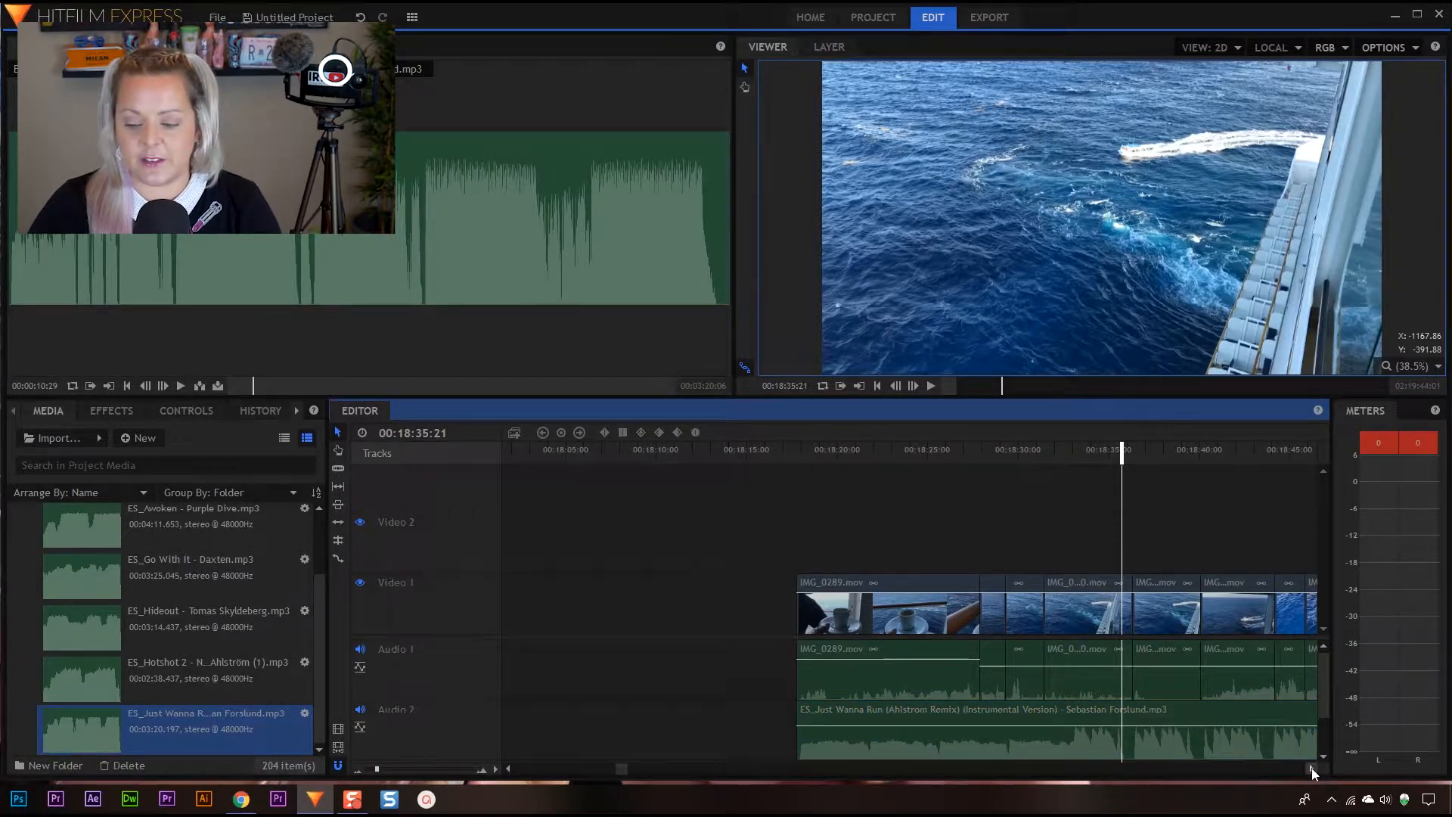
{"action": "left_click", "coordinate": [1311, 768]}
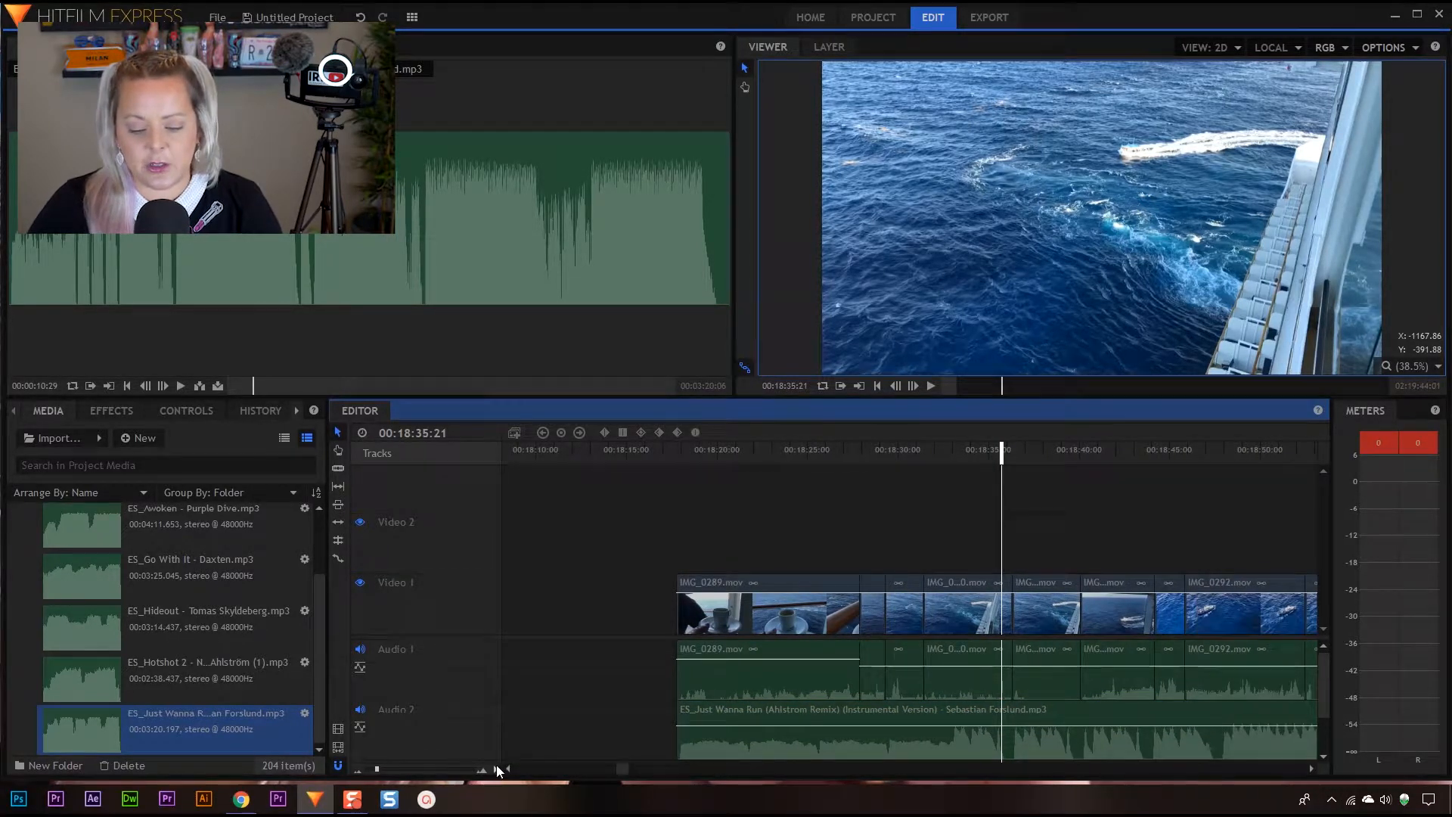
{"action": "left_click", "coordinate": [379, 768]}
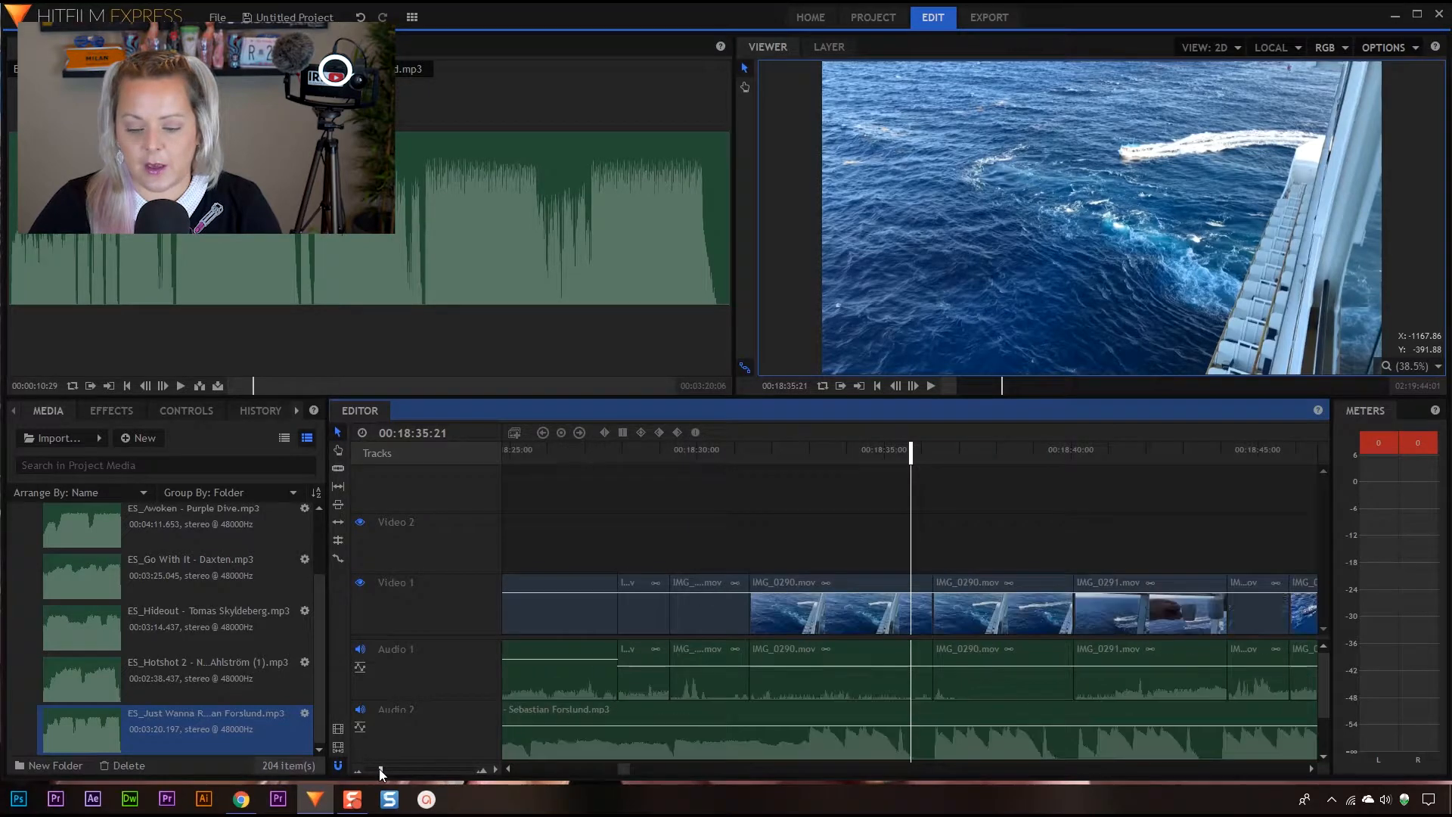
{"action": "left_click_drag", "start_coordinate": [791, 447], "coordinate": [886, 534]}
{"action": "key", "text": "space"}
{"action": "key", "text": "space"}
{"action": "left_click_drag", "start_coordinate": [961, 452], "coordinate": [666, 471]}
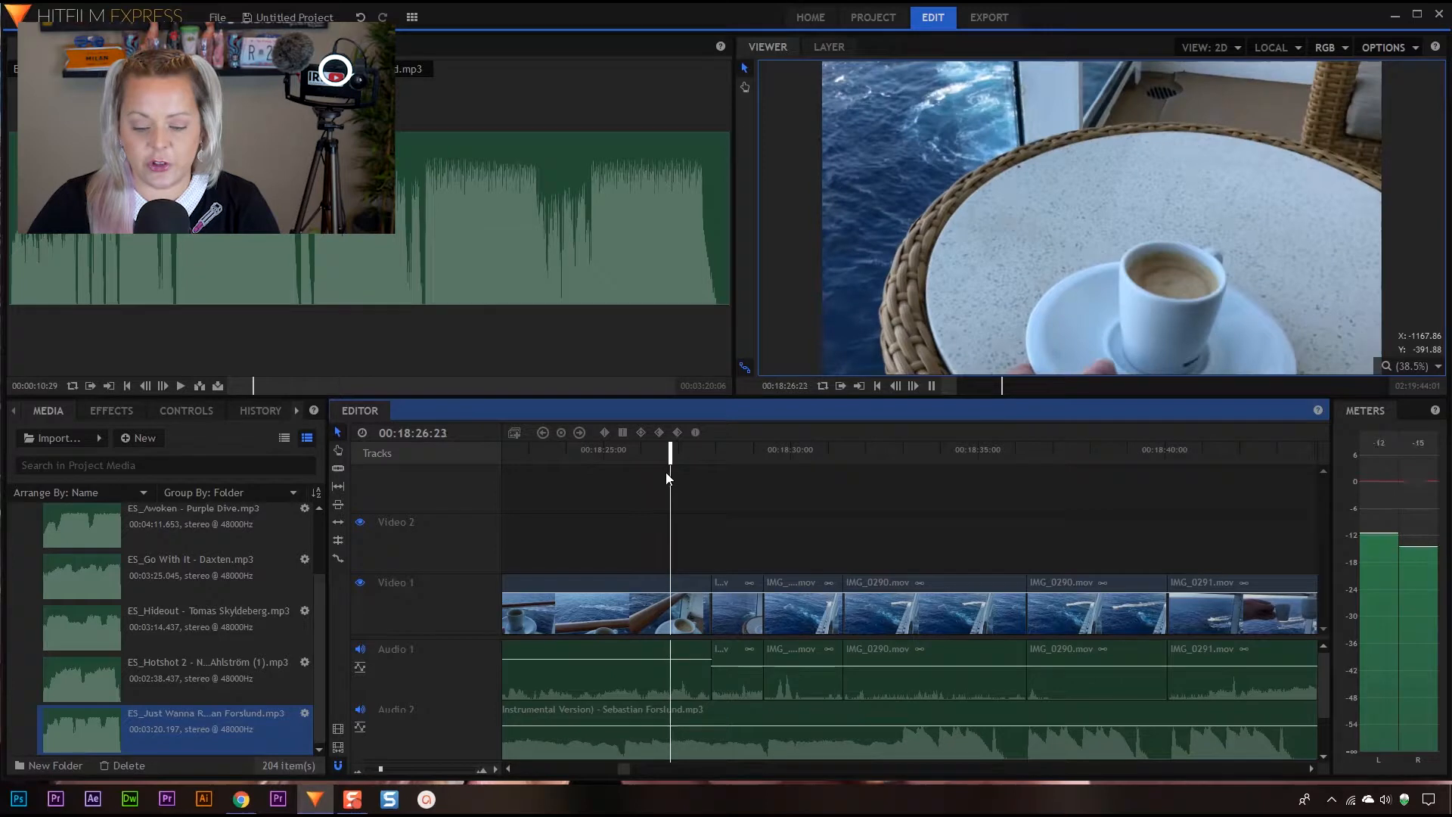
{"action": "key", "text": "space"}
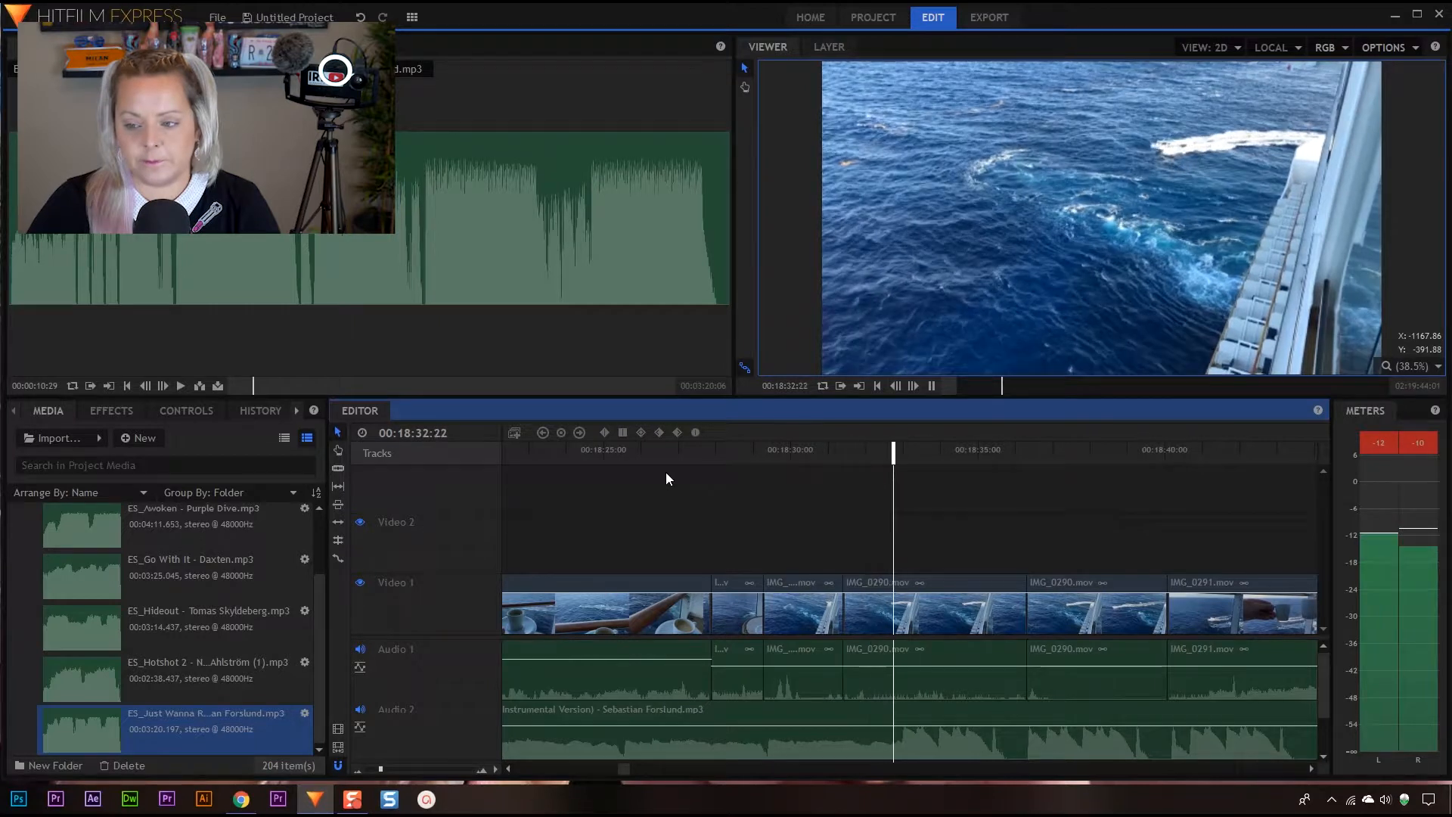
{"action": "left_click_drag", "start_coordinate": [953, 452], "coordinate": [900, 459]}
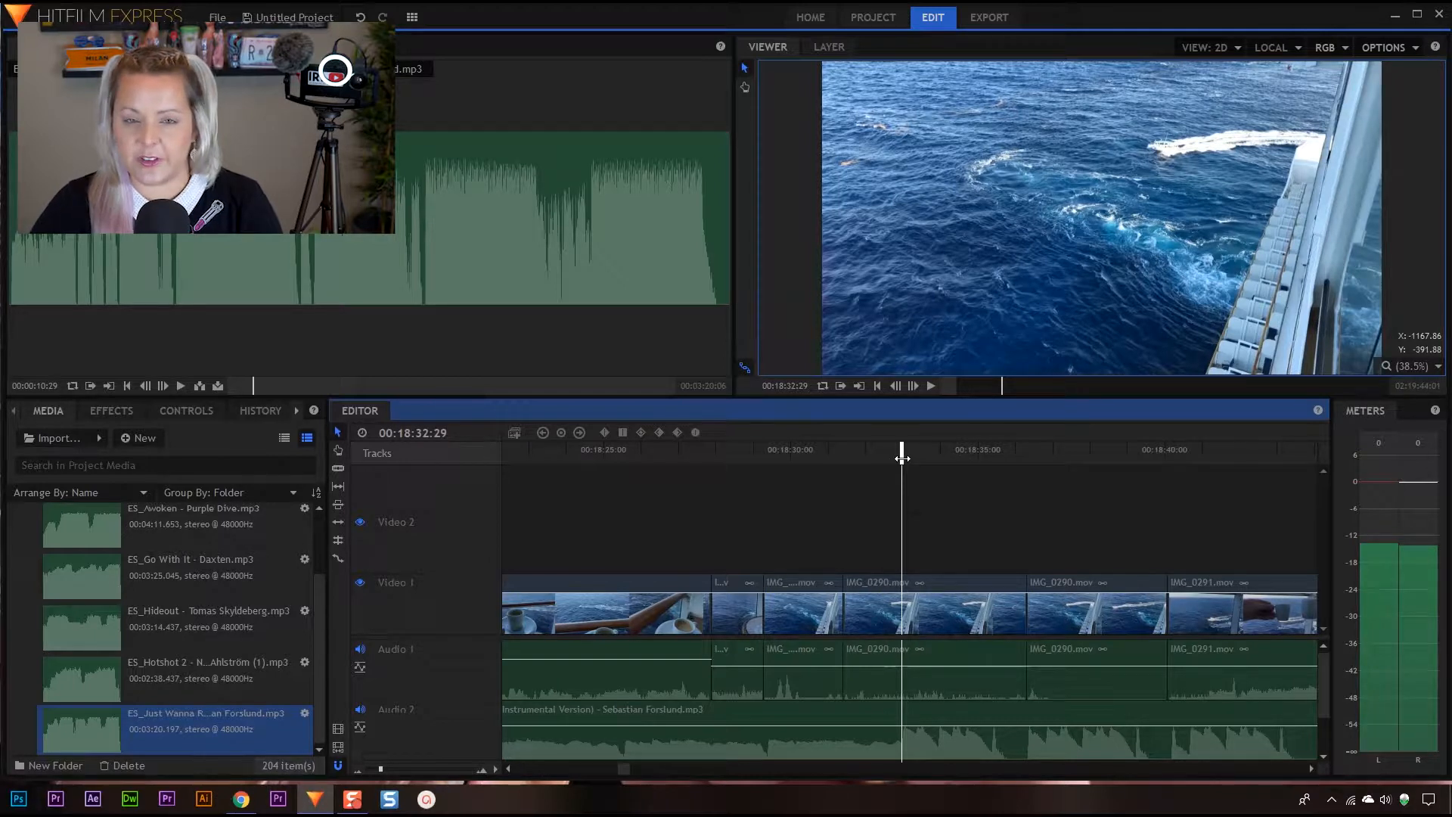
{"action": "mouse_move", "coordinate": [902, 453]}
{"action": "left_mouse_down"}
{"action": "mouse_move", "coordinate": [869, 454]}
{"action": "mouse_move", "coordinate": [901, 453]}
{"action": "left_mouse_up"}
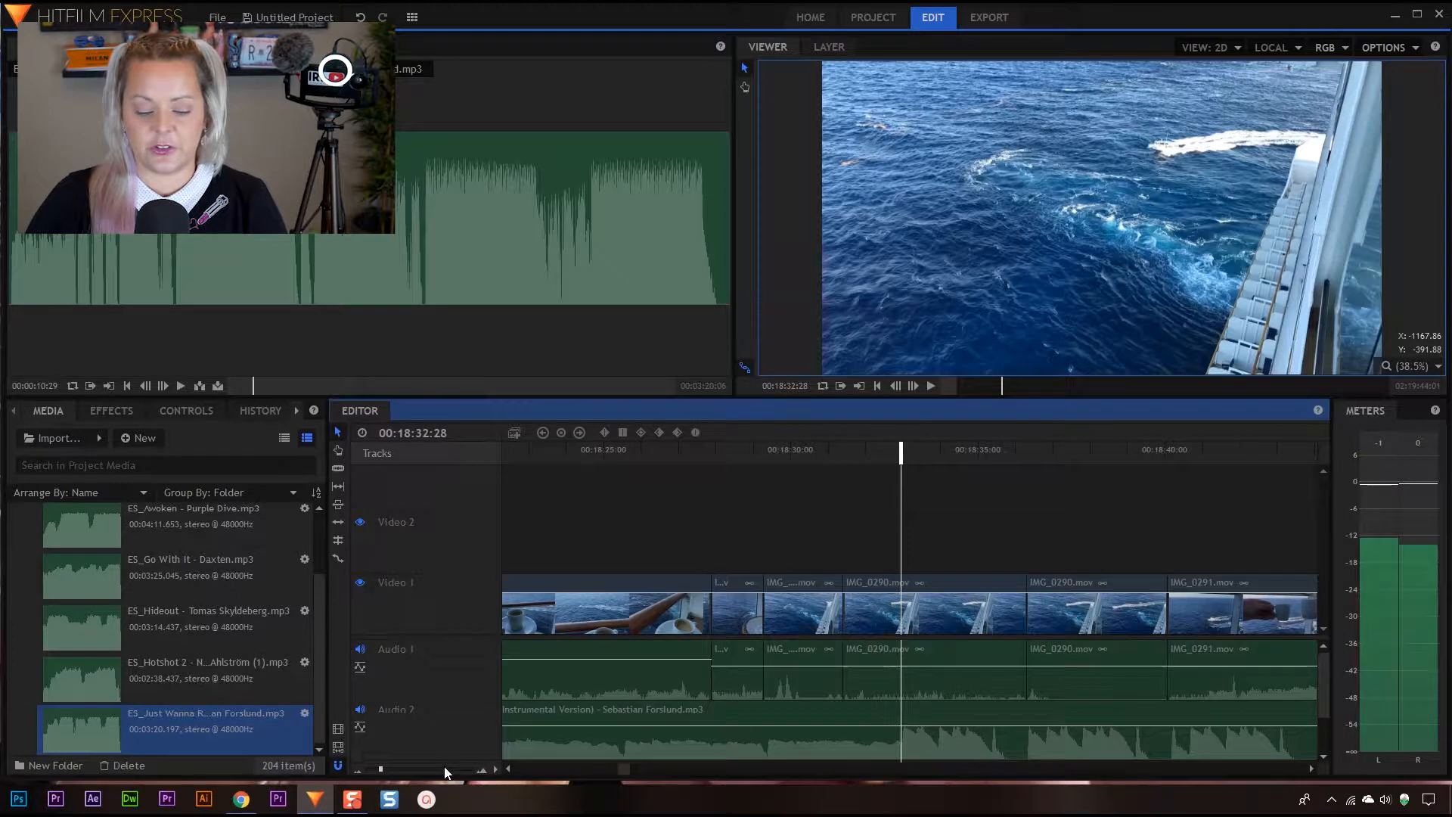
Select the IMG_0290.mov clip under the playhead with every clip after it and move them slightly later, opening a short gap
{"action": "left_click_drag", "start_coordinate": [380, 768], "coordinate": [375, 770]}
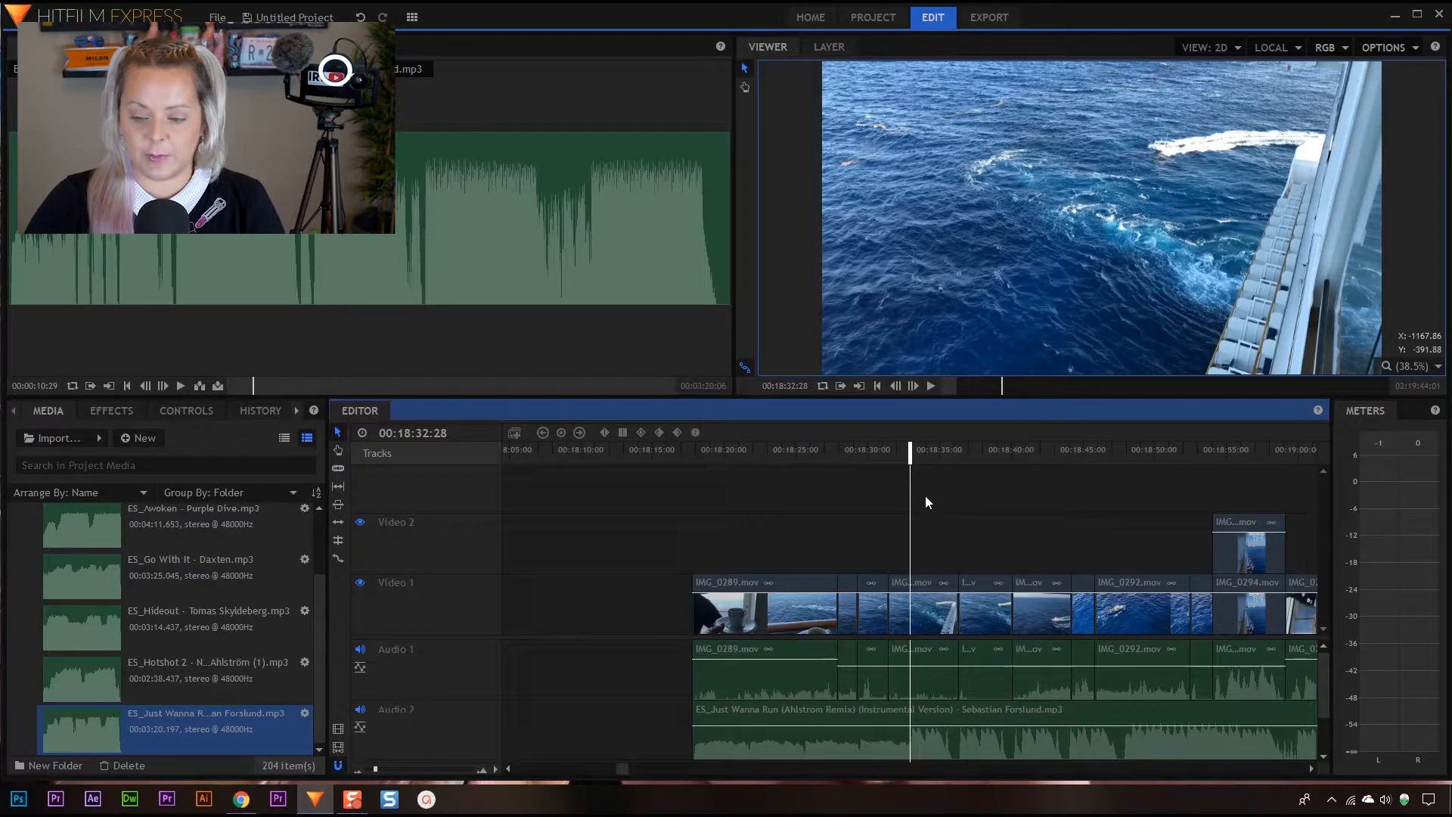
{"action": "left_click_drag", "start_coordinate": [936, 491], "coordinate": [1075, 661]}
{"action": "left_click", "coordinate": [509, 768]}
{"action": "left_click", "coordinate": [509, 768]}
{"action": "left_click", "coordinate": [508, 768]}
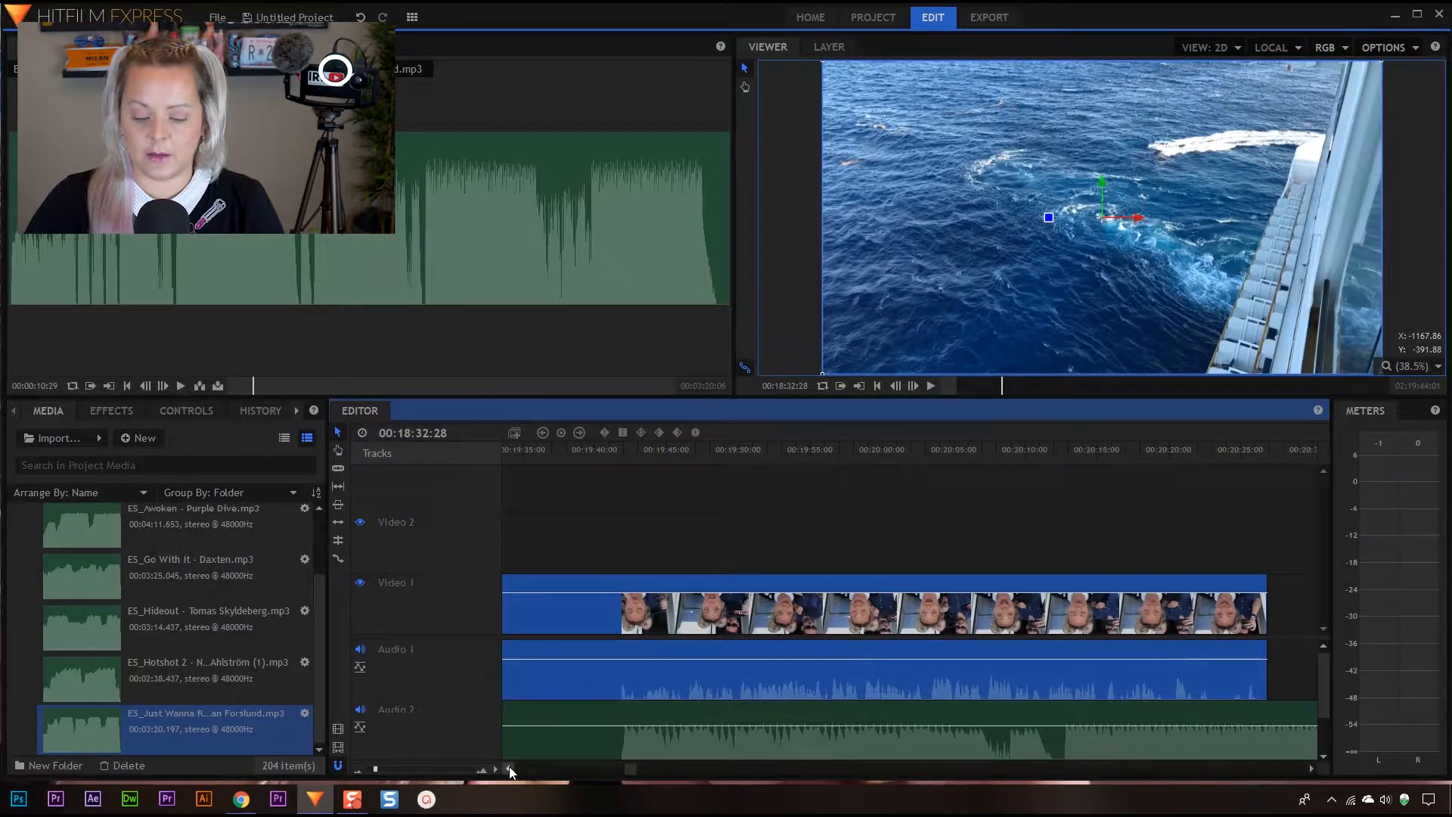
{"action": "left_click", "coordinate": [509, 768]}
{"action": "left_click", "coordinate": [508, 768]}
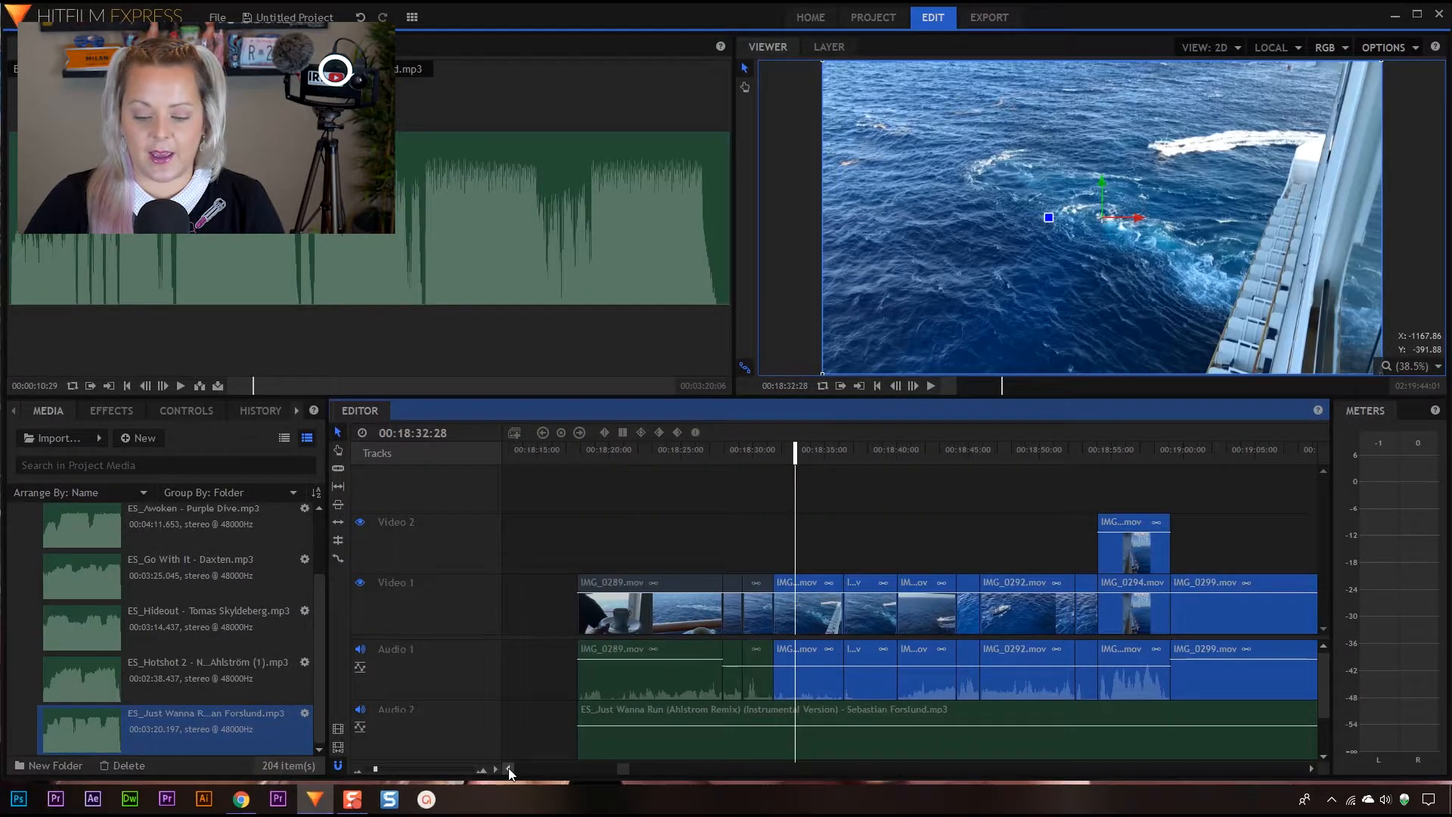
{"action": "left_click_drag", "start_coordinate": [887, 614], "coordinate": [897, 619]}
Play the sequence across the gap to judge the cut against the louder music, and return the playhead to 00:18:21:26
{"action": "left_click_drag", "start_coordinate": [879, 458], "coordinate": [865, 464]}
{"action": "key", "text": "space"}
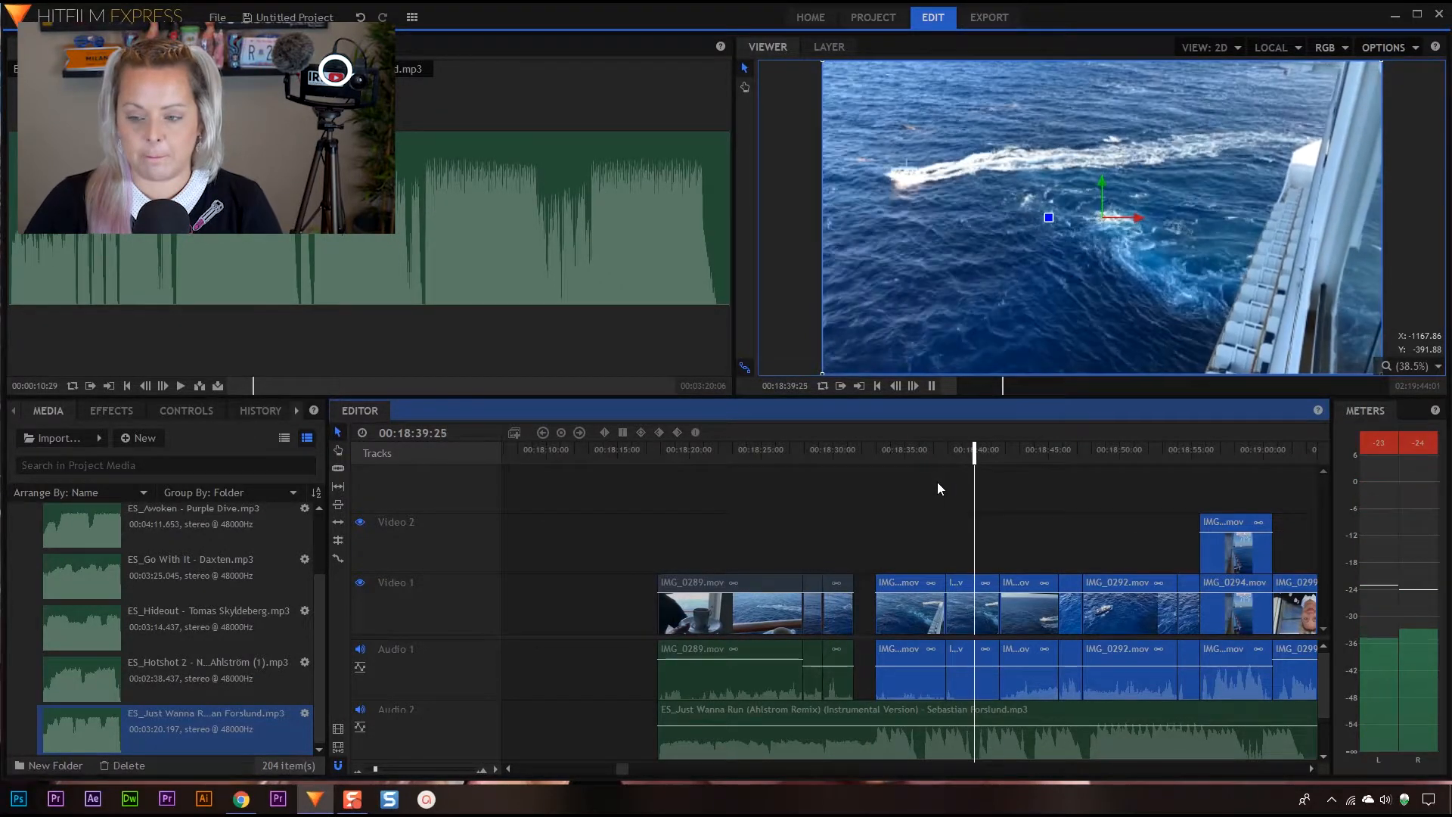
{"action": "key", "text": "space"}
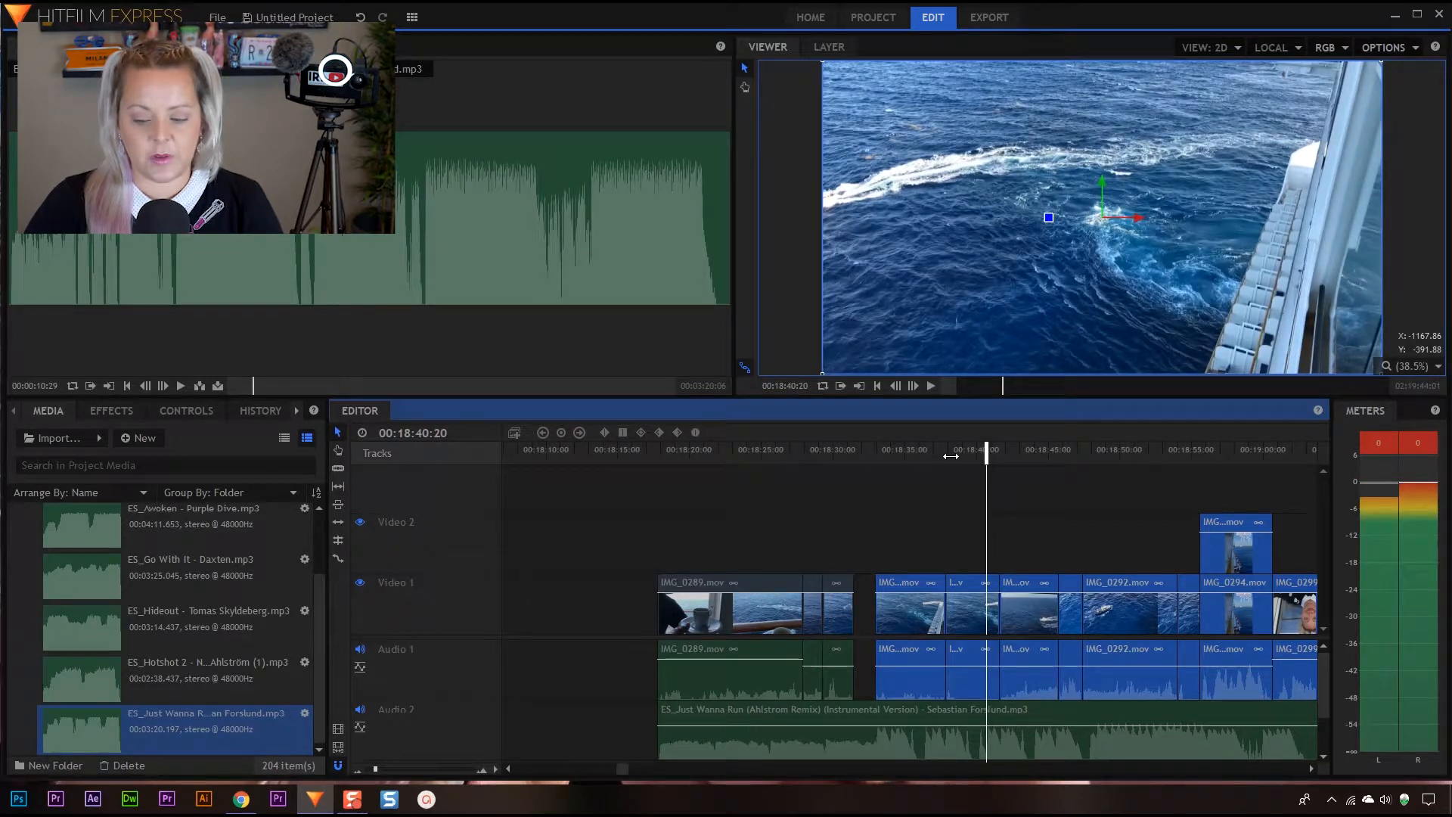
{"action": "left_click_drag", "start_coordinate": [985, 451], "coordinate": [859, 471]}
{"action": "key", "text": "space"}
{"action": "left_click_drag", "start_coordinate": [888, 453], "coordinate": [717, 473]}
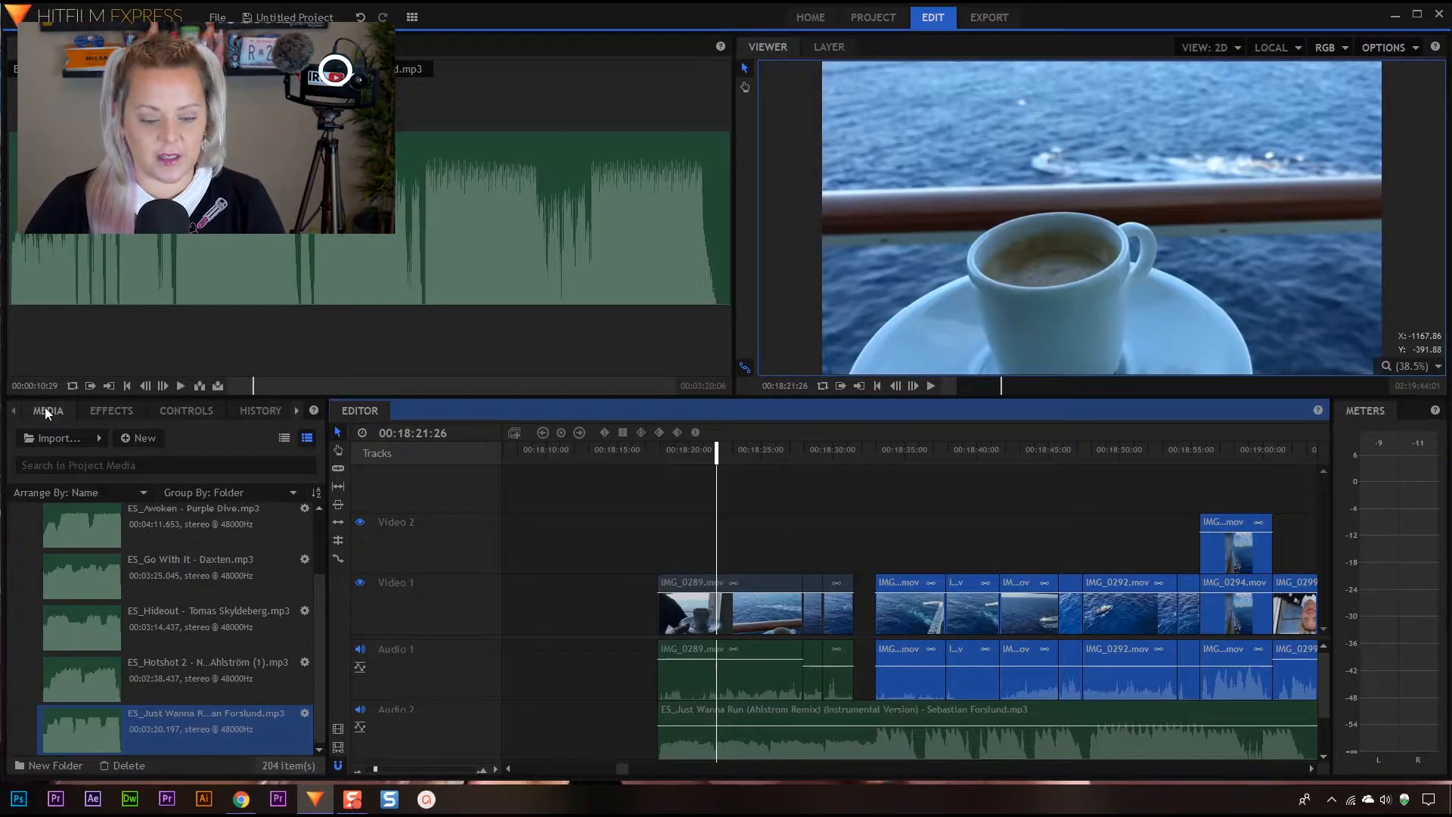
Browse the Footage media folder and preview IMG_0291.mov and IMG_0289.mov as possible footage for the gap
{"action": "scroll", "coordinate": [316, 542], "scroll_direction": "up", "scroll_amount": 1}
{"action": "scroll", "coordinate": [316, 542], "scroll_direction": "up", "scroll_amount": 1}
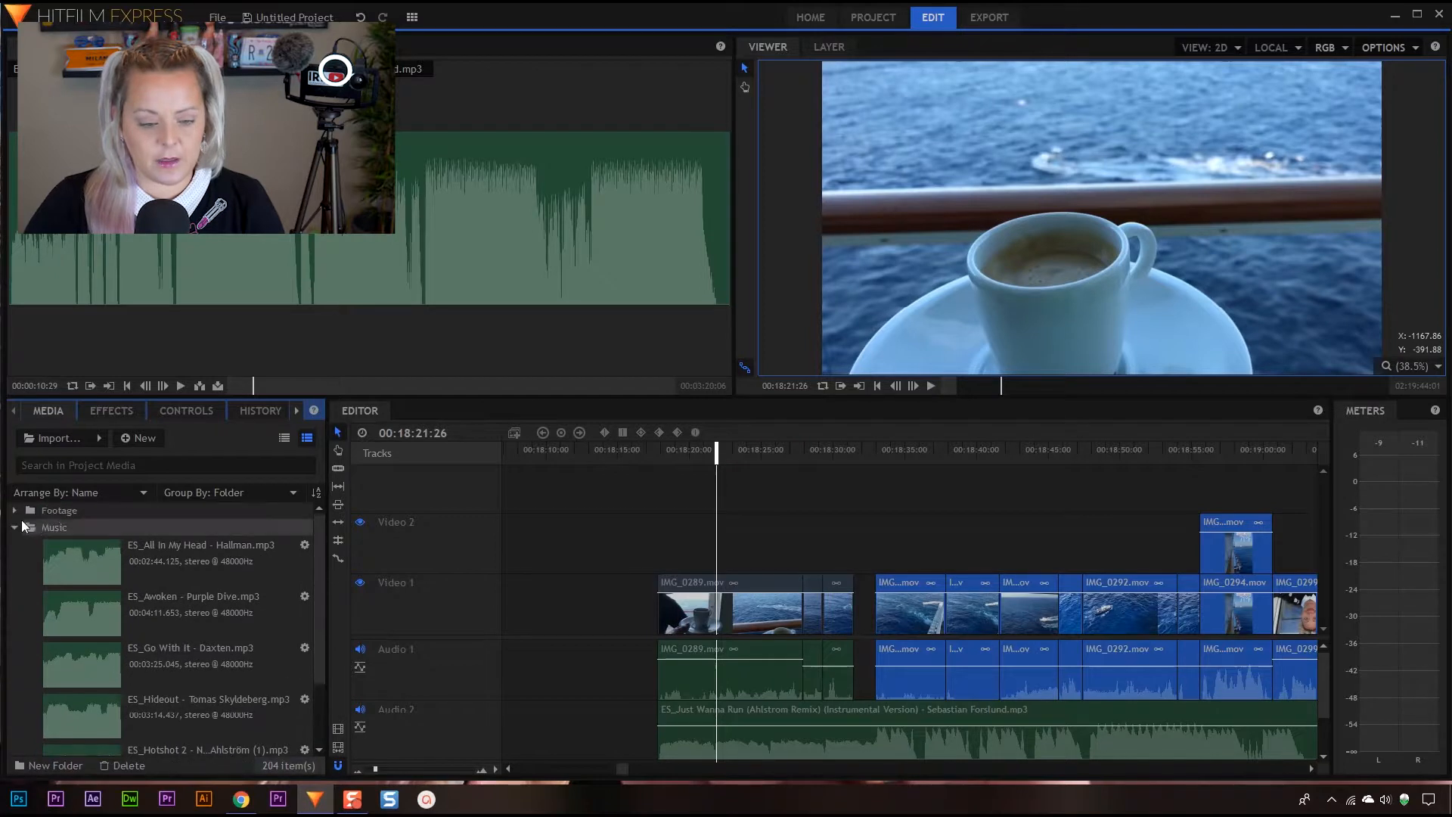
{"action": "left_click", "coordinate": [15, 528]}
{"action": "left_click", "coordinate": [15, 511]}
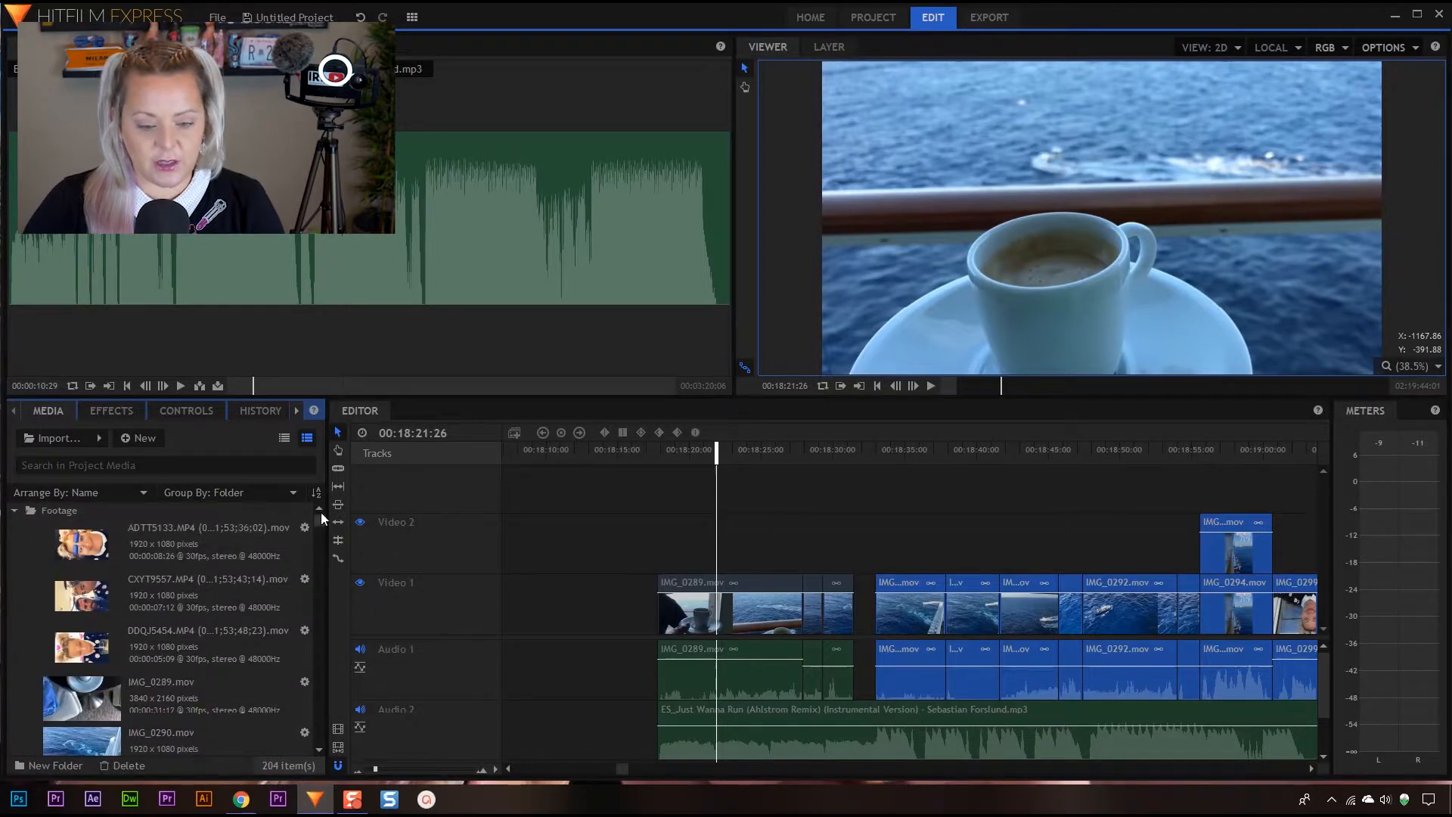
{"action": "scroll", "coordinate": [321, 527], "scroll_direction": "down", "scroll_amount": 4}
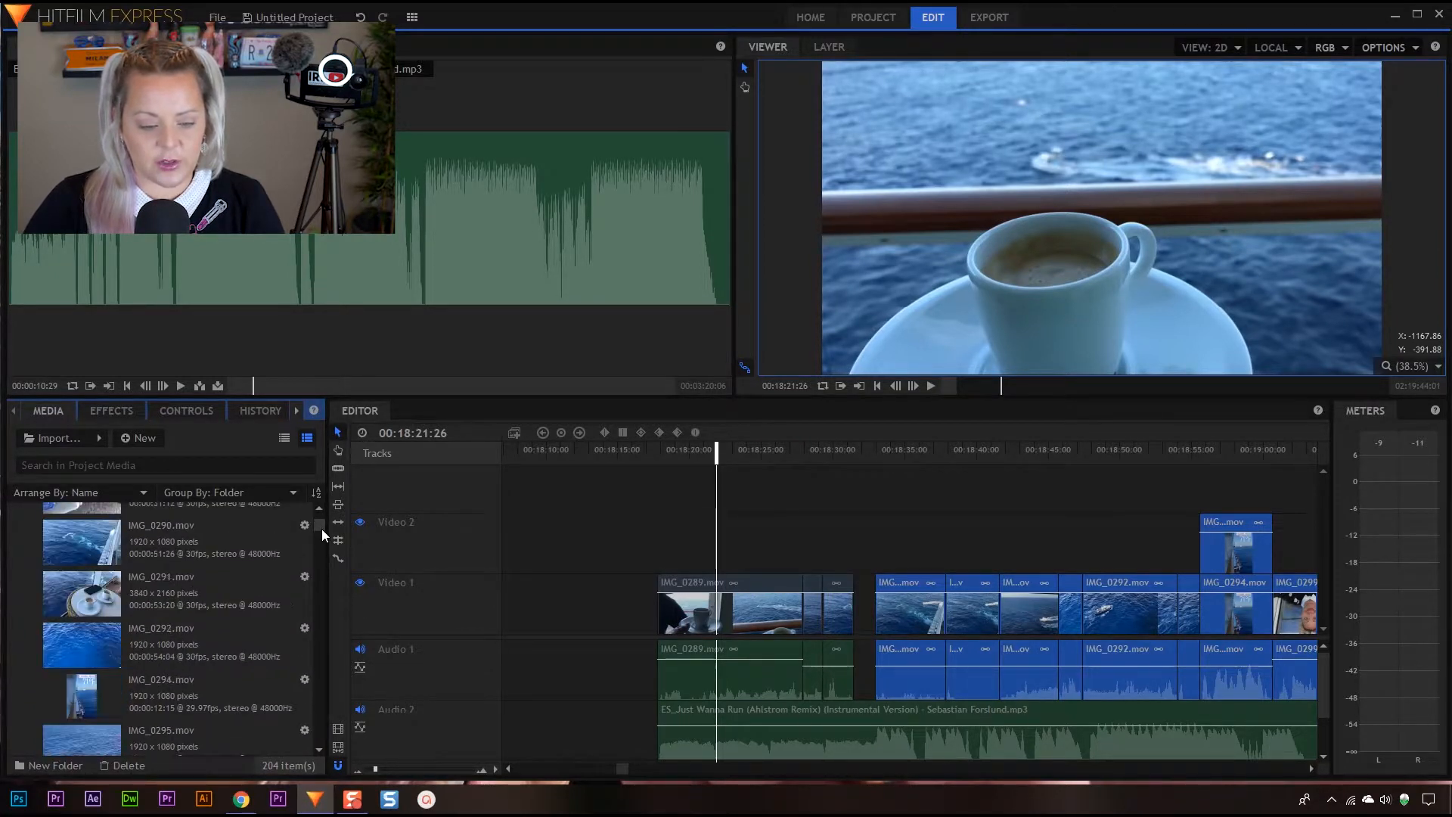
{"action": "scroll", "coordinate": [320, 514], "scroll_direction": "up", "scroll_amount": 2}
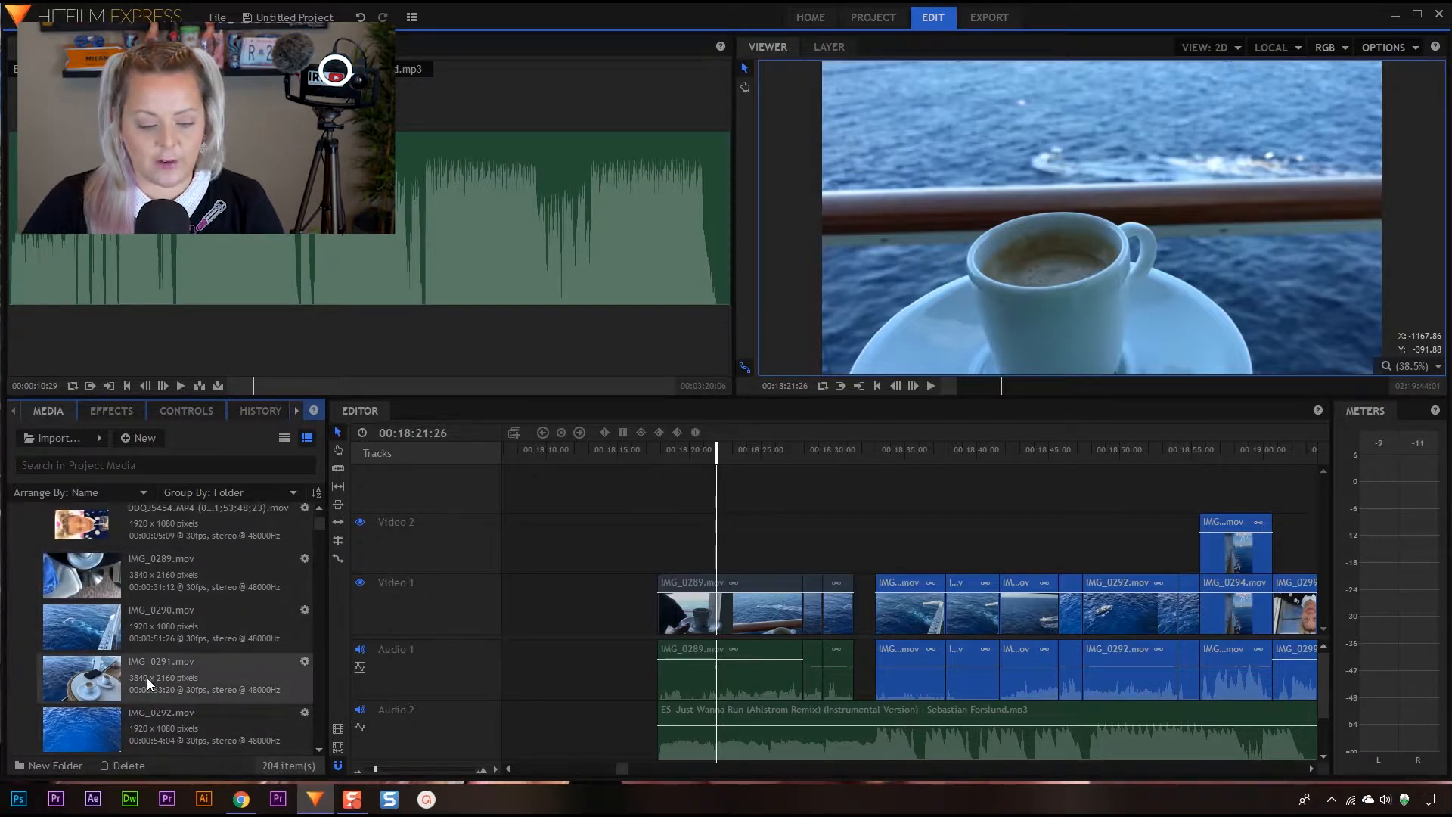
{"action": "left_click", "coordinate": [148, 678]}
{"action": "left_click", "coordinate": [159, 572]}
Shift the short clip before IMG_0290.mov and all following clips later so that short clip starts at 00:18:33:01
{"action": "left_click_drag", "start_coordinate": [706, 450], "coordinate": [822, 442]}
{"action": "left_click_drag", "start_coordinate": [836, 619], "coordinate": [855, 611]}
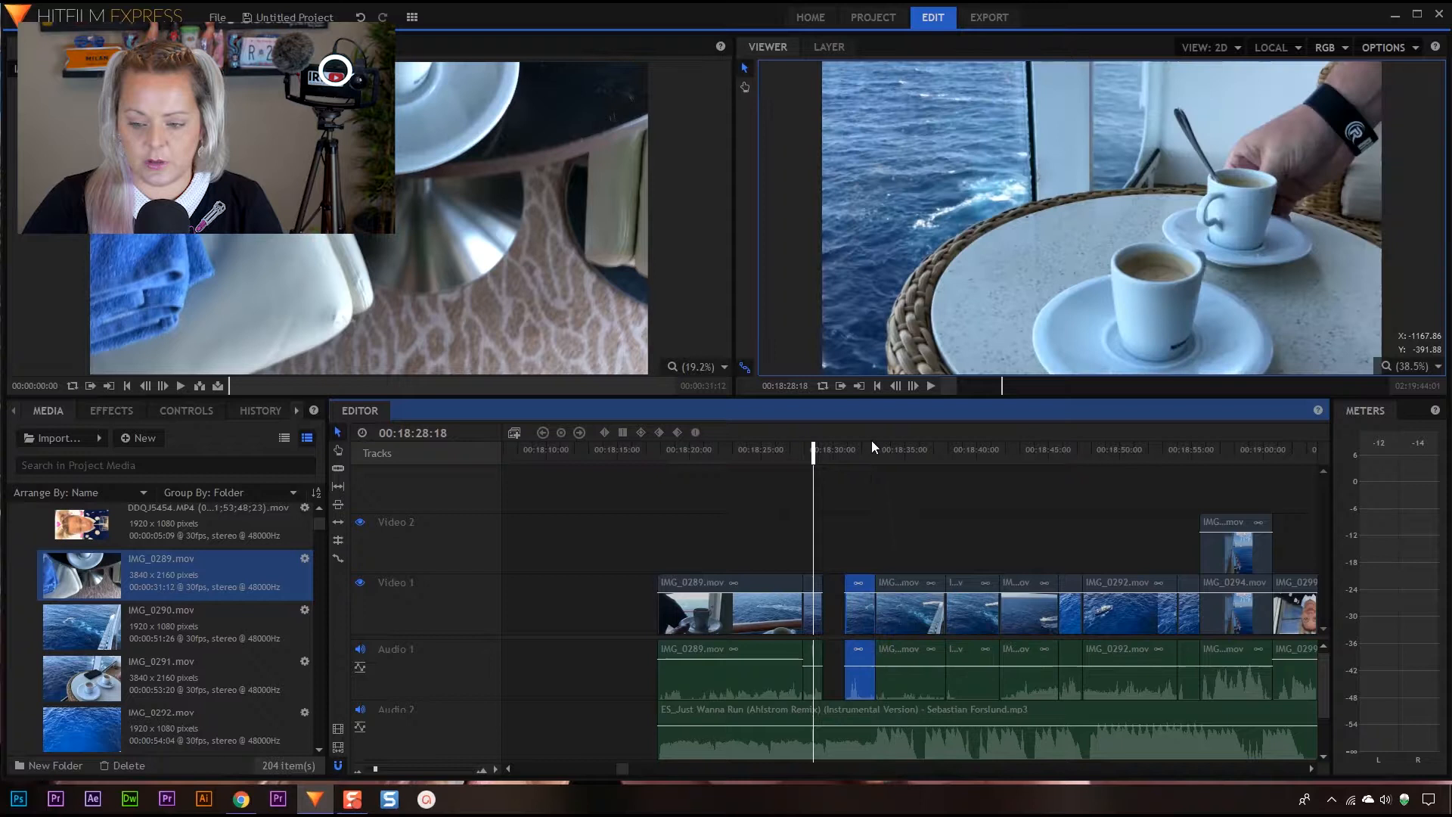
{"action": "left_click_drag", "start_coordinate": [875, 452], "coordinate": [1279, 670]}
{"action": "left_click", "coordinate": [762, 495]}
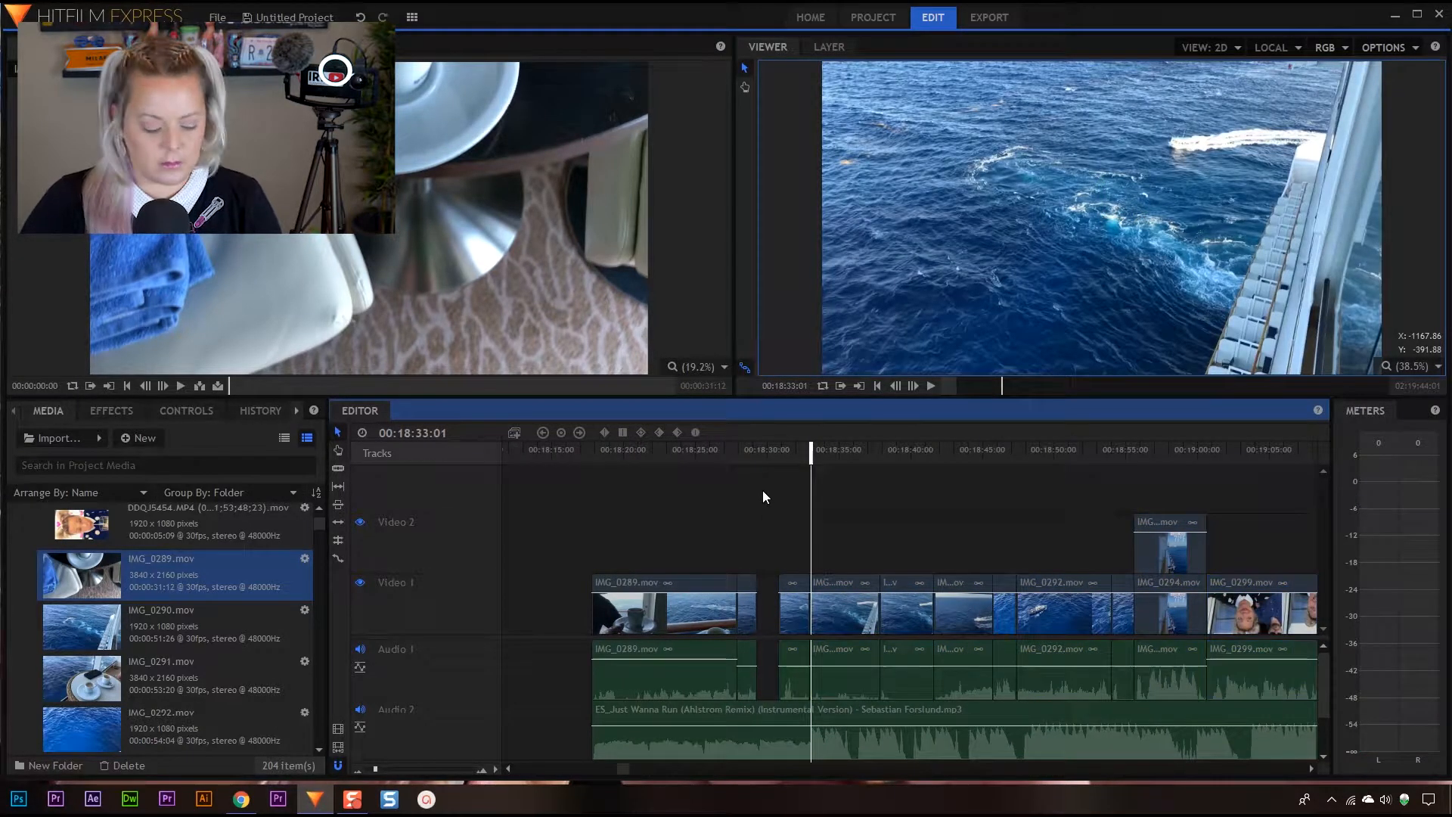
{"action": "key", "text": "ctrl+z"}
{"action": "left_click_drag", "start_coordinate": [769, 614], "coordinate": [791, 614]}
{"action": "left_click_drag", "start_coordinate": [877, 531], "coordinate": [1257, 684]}
{"action": "left_click_drag", "start_coordinate": [791, 606], "coordinate": [817, 605]}
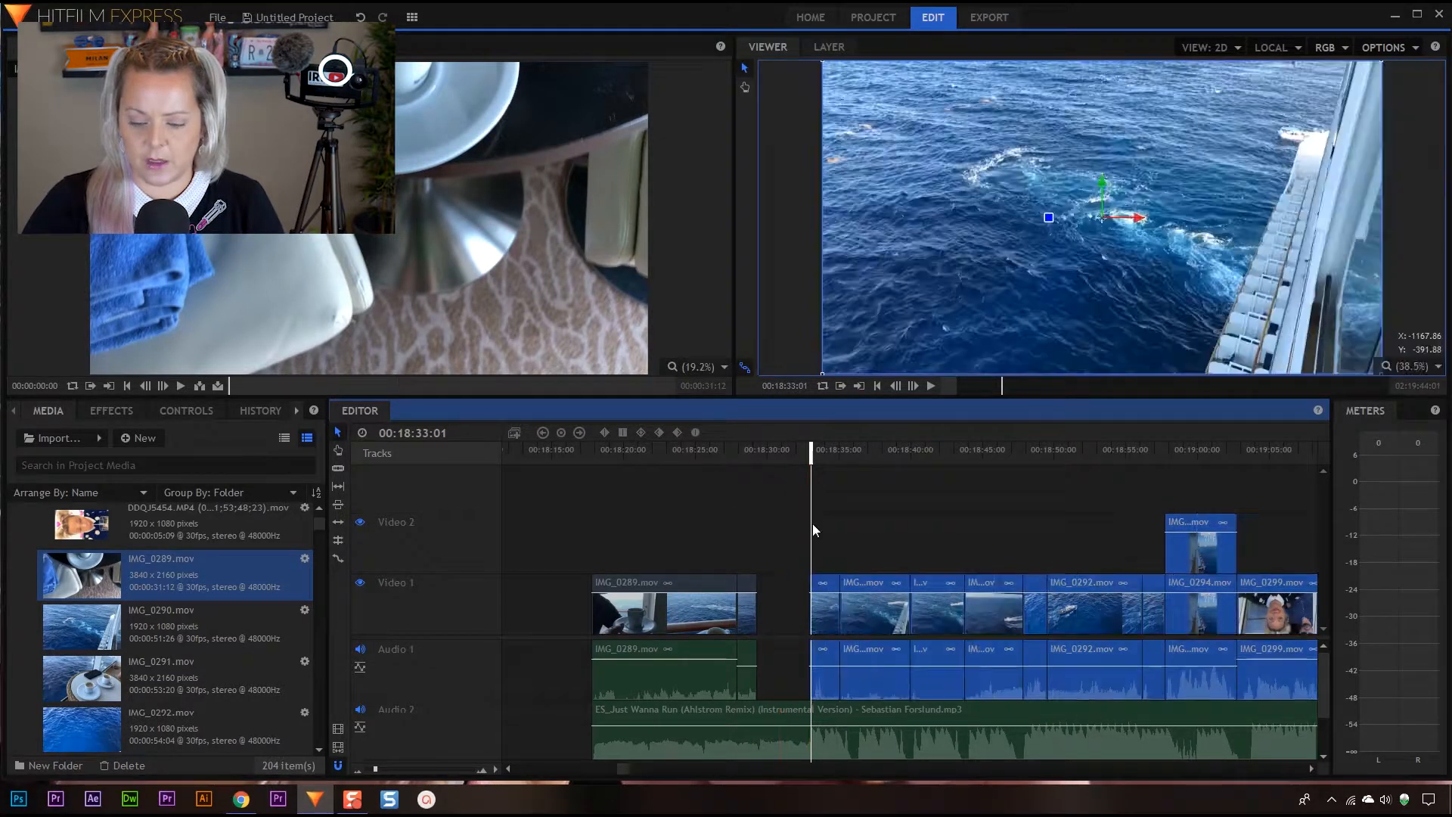
Play the music across the widened gap and stop at 00:18:32:08
{"action": "left_click_drag", "start_coordinate": [809, 452], "coordinate": [739, 454]}
{"action": "key", "text": "space"}
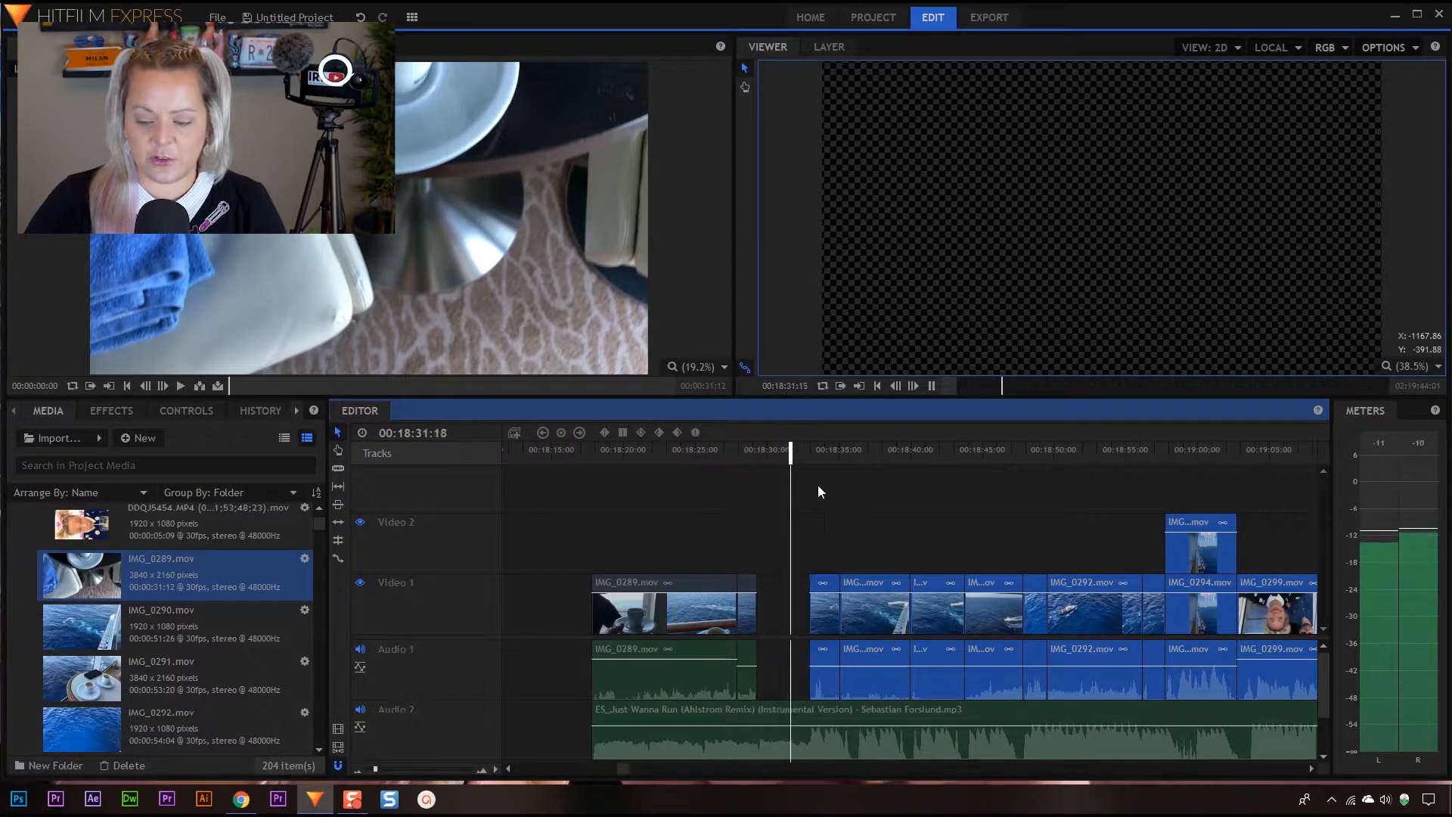
{"action": "key", "text": "space"}
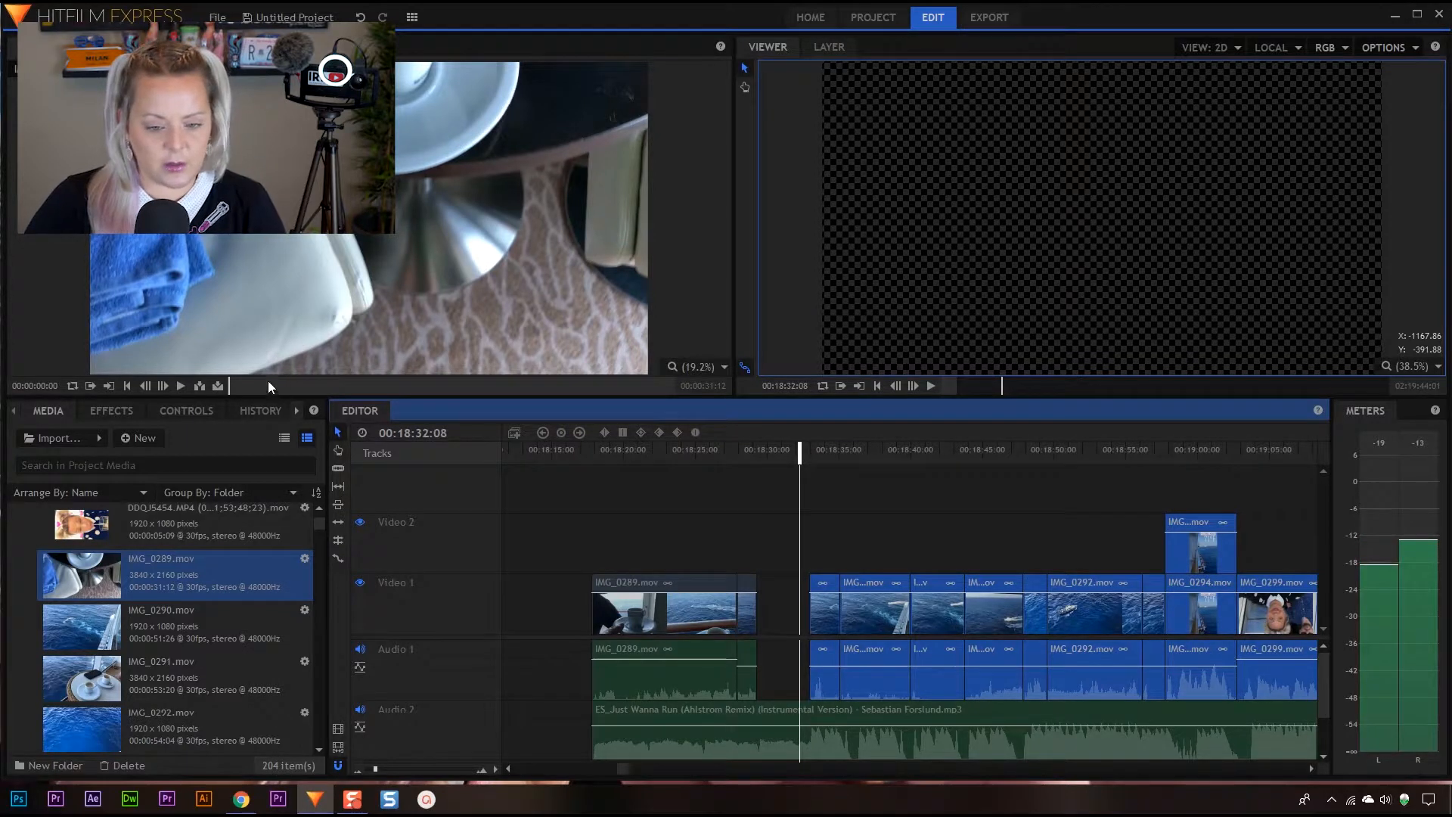
Scrub through IMG_0289.mov and IMG_0291.mov and check IMG_0290.mov and IMG_0292.mov for unused footage to fill the gap
{"action": "left_click_drag", "start_coordinate": [229, 386], "coordinate": [691, 381]}
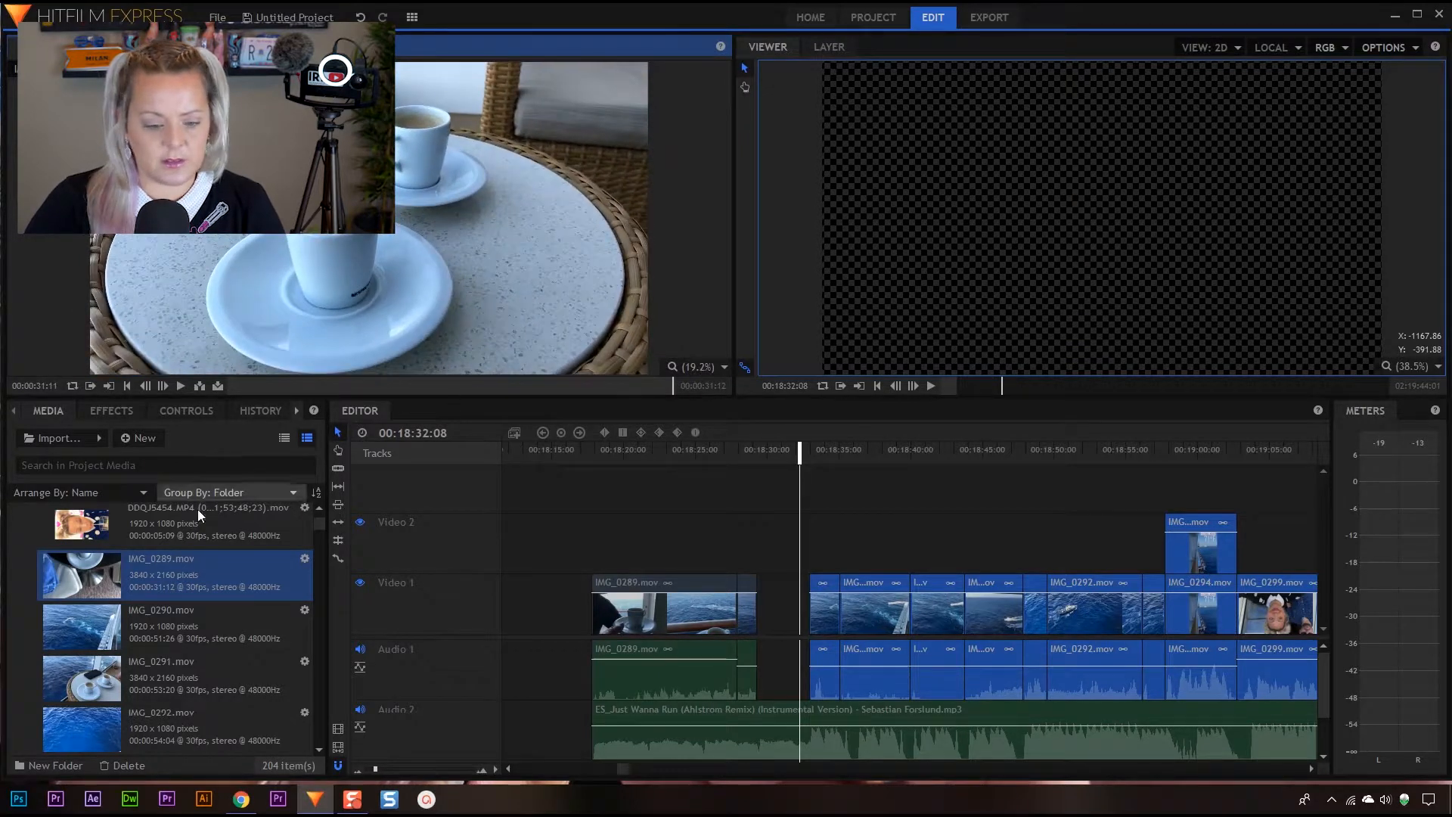
{"action": "left_click", "coordinate": [171, 629]}
{"action": "left_click", "coordinate": [161, 664]}
{"action": "left_click_drag", "start_coordinate": [254, 384], "coordinate": [536, 393]}
{"action": "left_click", "coordinate": [150, 716]}
{"action": "scroll", "coordinate": [257, 614], "scroll_direction": "down", "scroll_amount": 3}
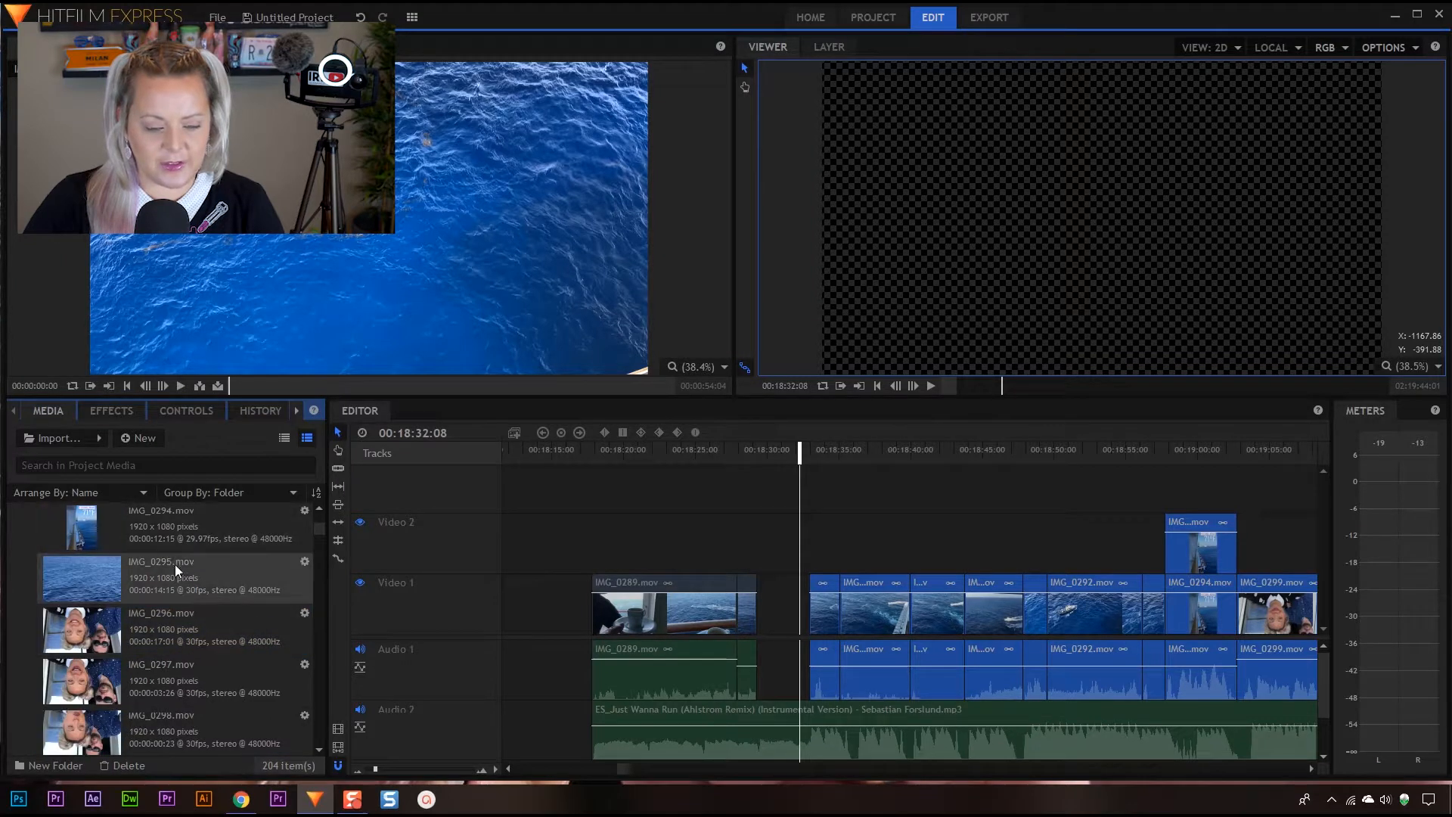
{"action": "scroll", "coordinate": [176, 571], "scroll_direction": "up", "scroll_amount": 3}
Mark the boat section of IMG_0291.mov from 00:00:23:18 to 00:00:28:18
{"action": "left_click", "coordinate": [255, 552]}
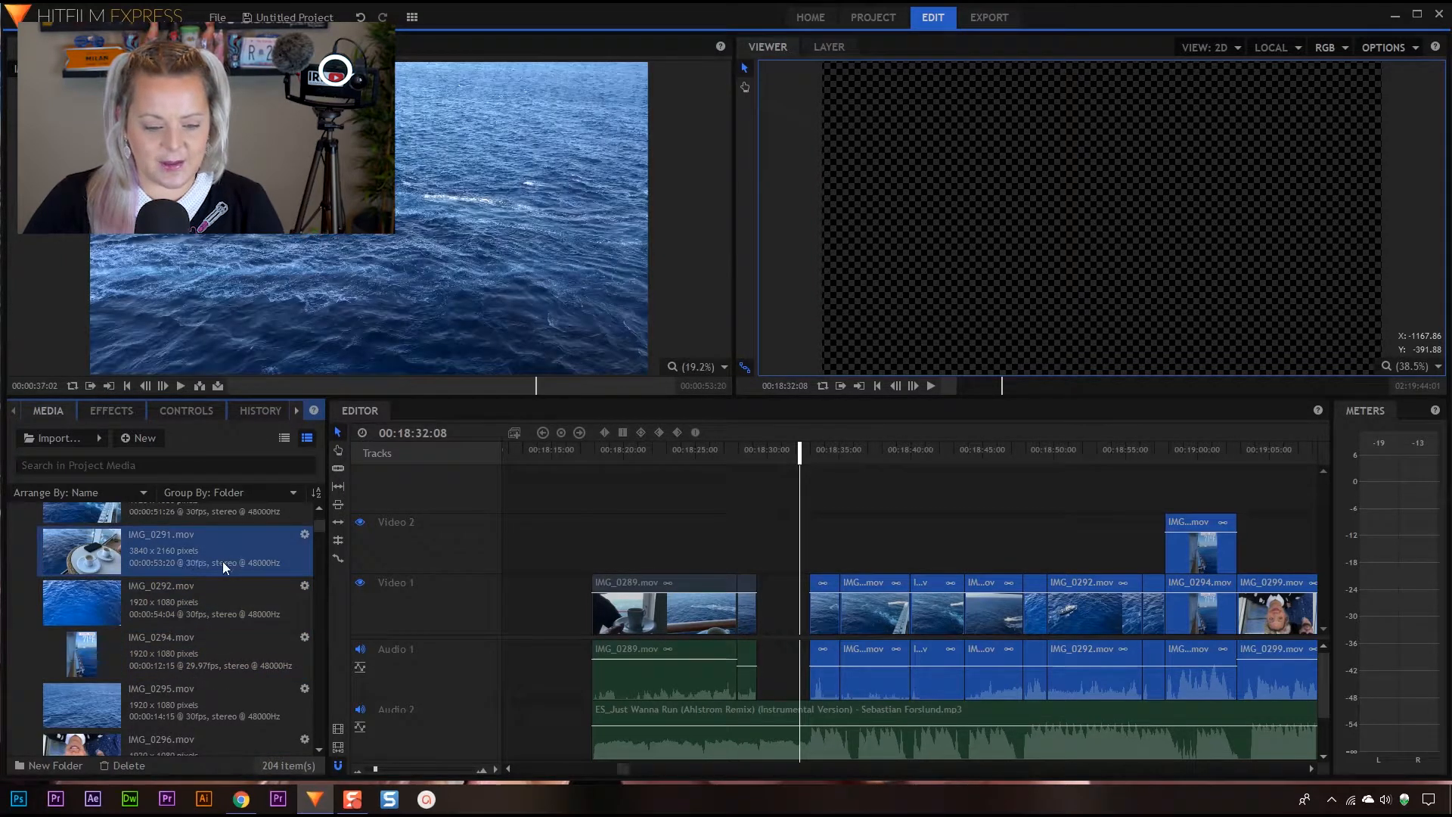
{"action": "scroll", "coordinate": [223, 561], "scroll_direction": "up", "scroll_amount": 2}
{"action": "left_click_drag", "start_coordinate": [488, 388], "coordinate": [420, 379]}
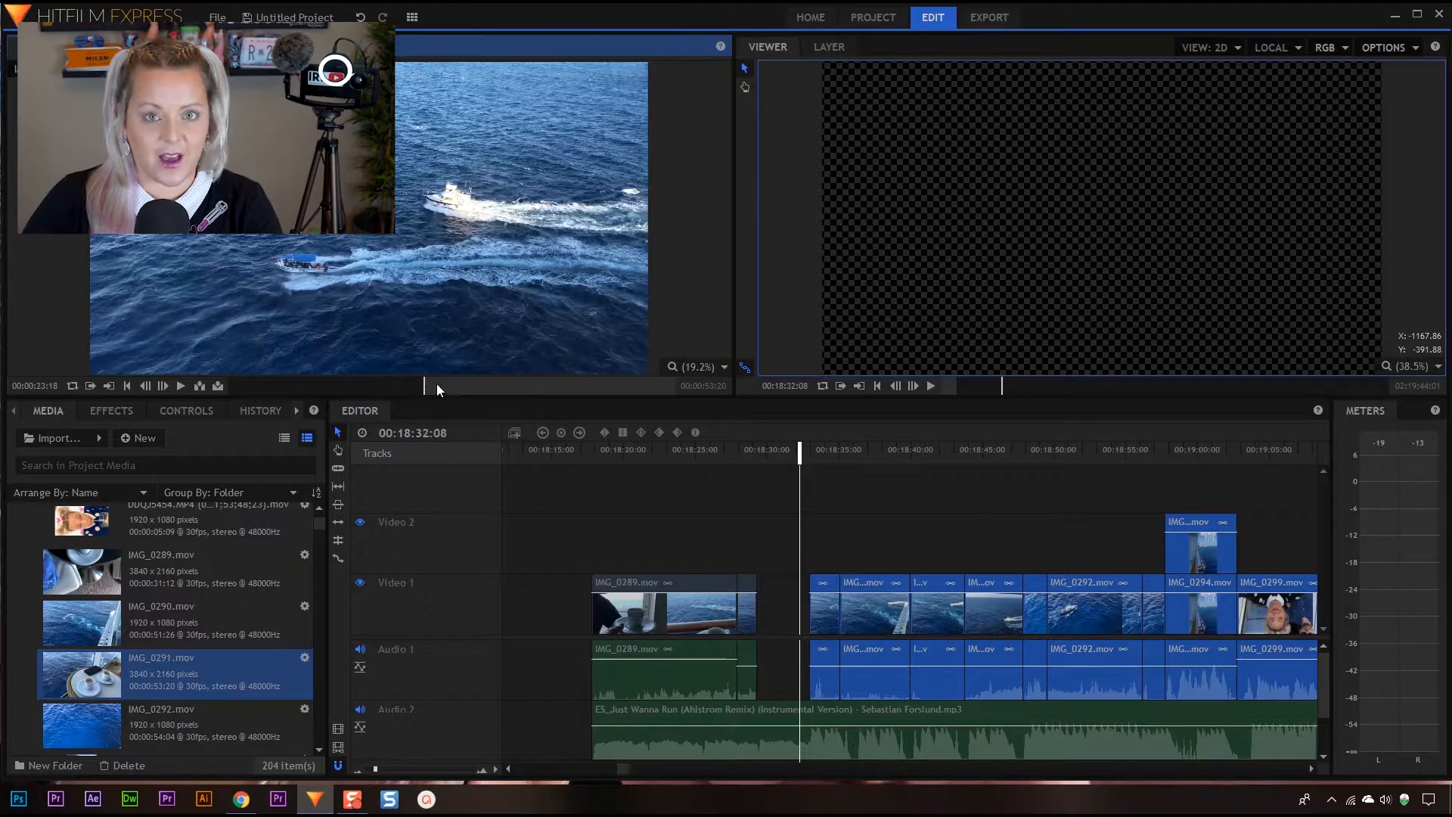
{"action": "left_click_drag", "start_coordinate": [428, 381], "coordinate": [465, 384]}
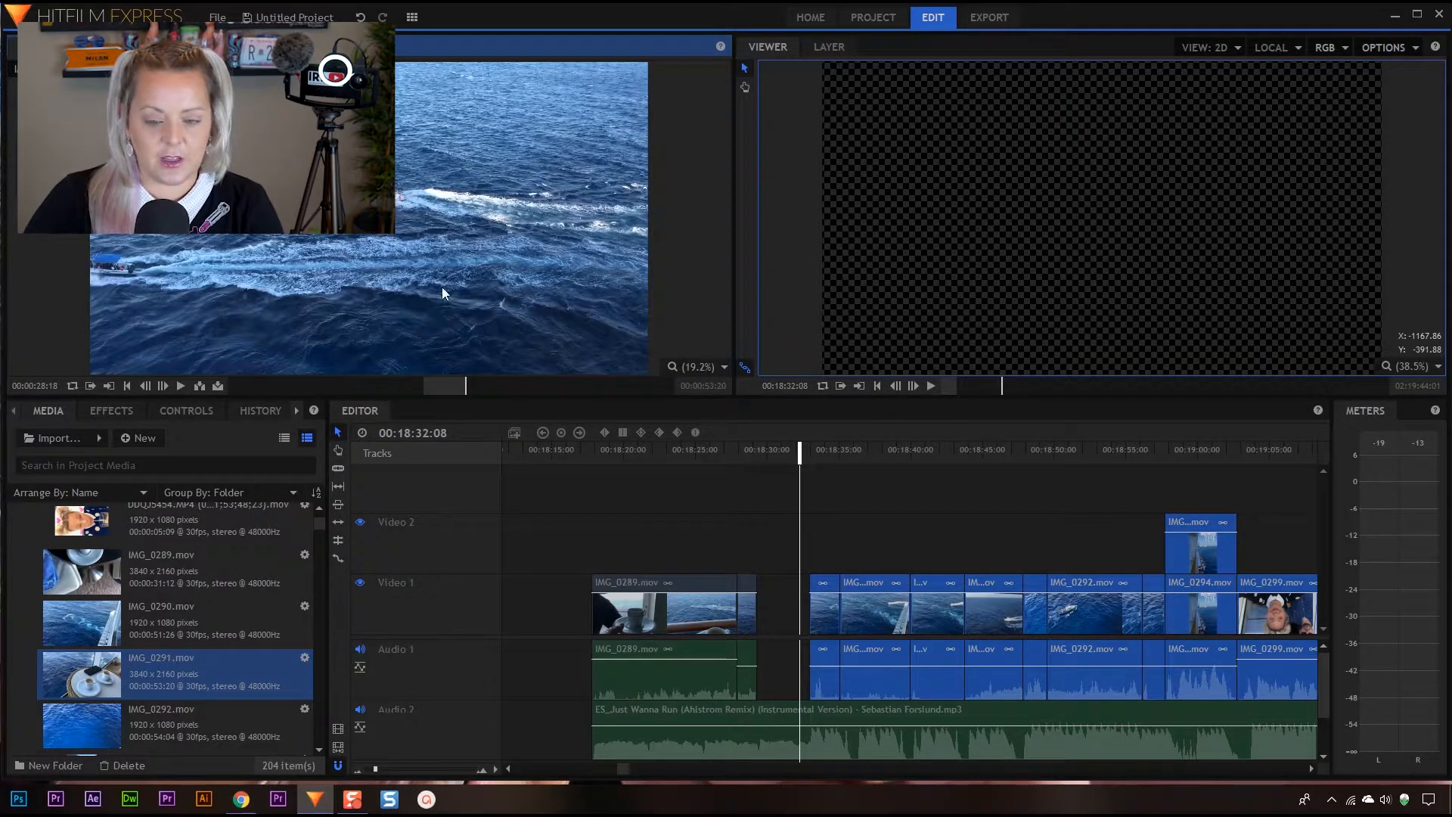
{"action": "left_click_drag", "start_coordinate": [488, 344], "coordinate": [806, 548]}
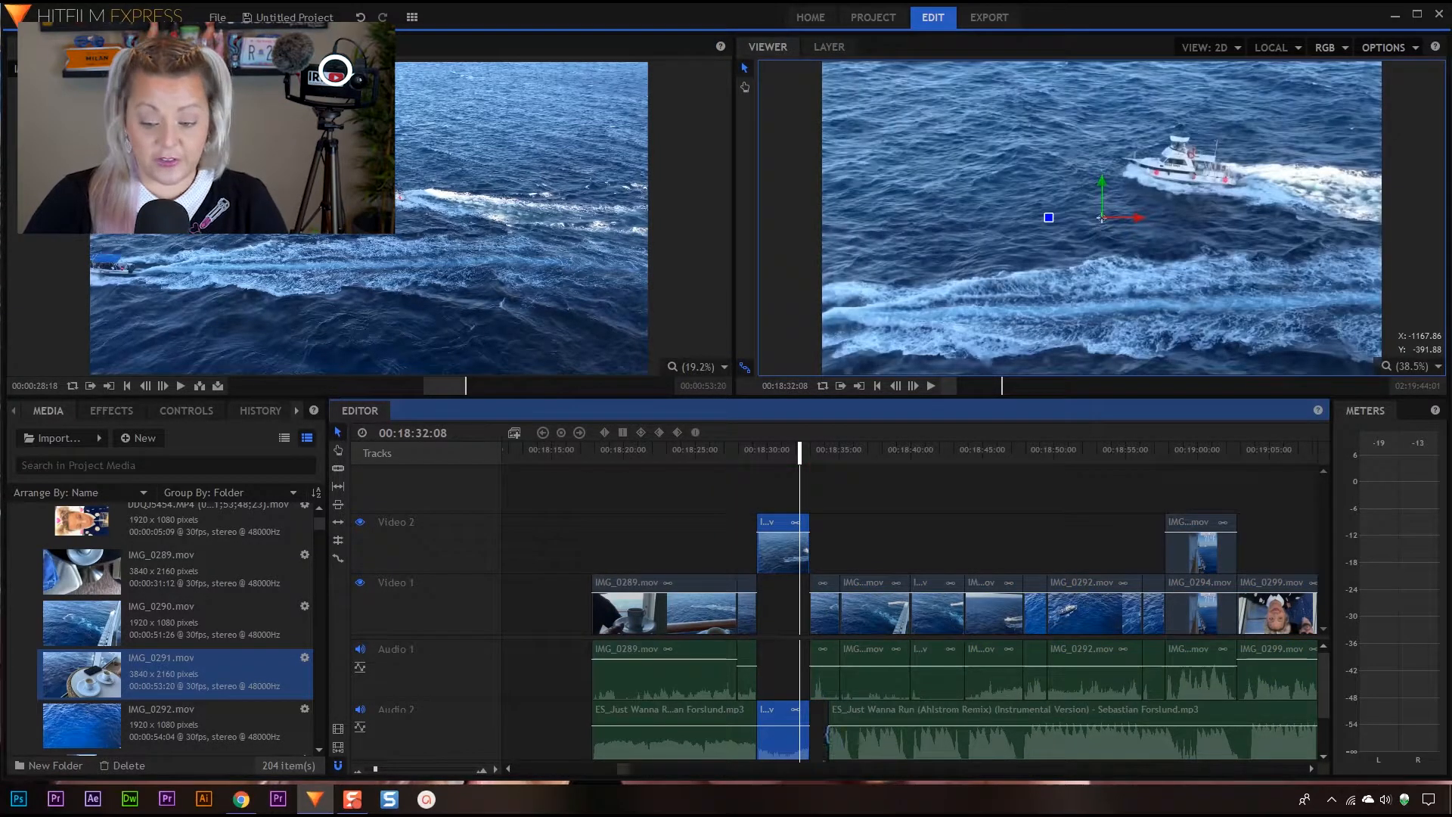
{"action": "key", "text": "ctrl+z"}
{"action": "key", "text": "ctrl+z"}
Place the marked IMG_0291.mov section in the gap on Video 1 and play the result from the start of IMG_0289.mov
{"action": "left_click_drag", "start_coordinate": [354, 280], "coordinate": [774, 606]}
{"action": "scroll", "coordinate": [718, 569], "scroll_direction": "down", "scroll_amount": 1}
{"action": "scroll", "coordinate": [1024, 715], "scroll_direction": "down", "scroll_amount": 1}
{"action": "scroll", "coordinate": [1026, 715], "scroll_direction": "up", "scroll_amount": 1}
{"action": "left_click_drag", "start_coordinate": [799, 454], "coordinate": [592, 469]}
{"action": "key", "text": "space"}
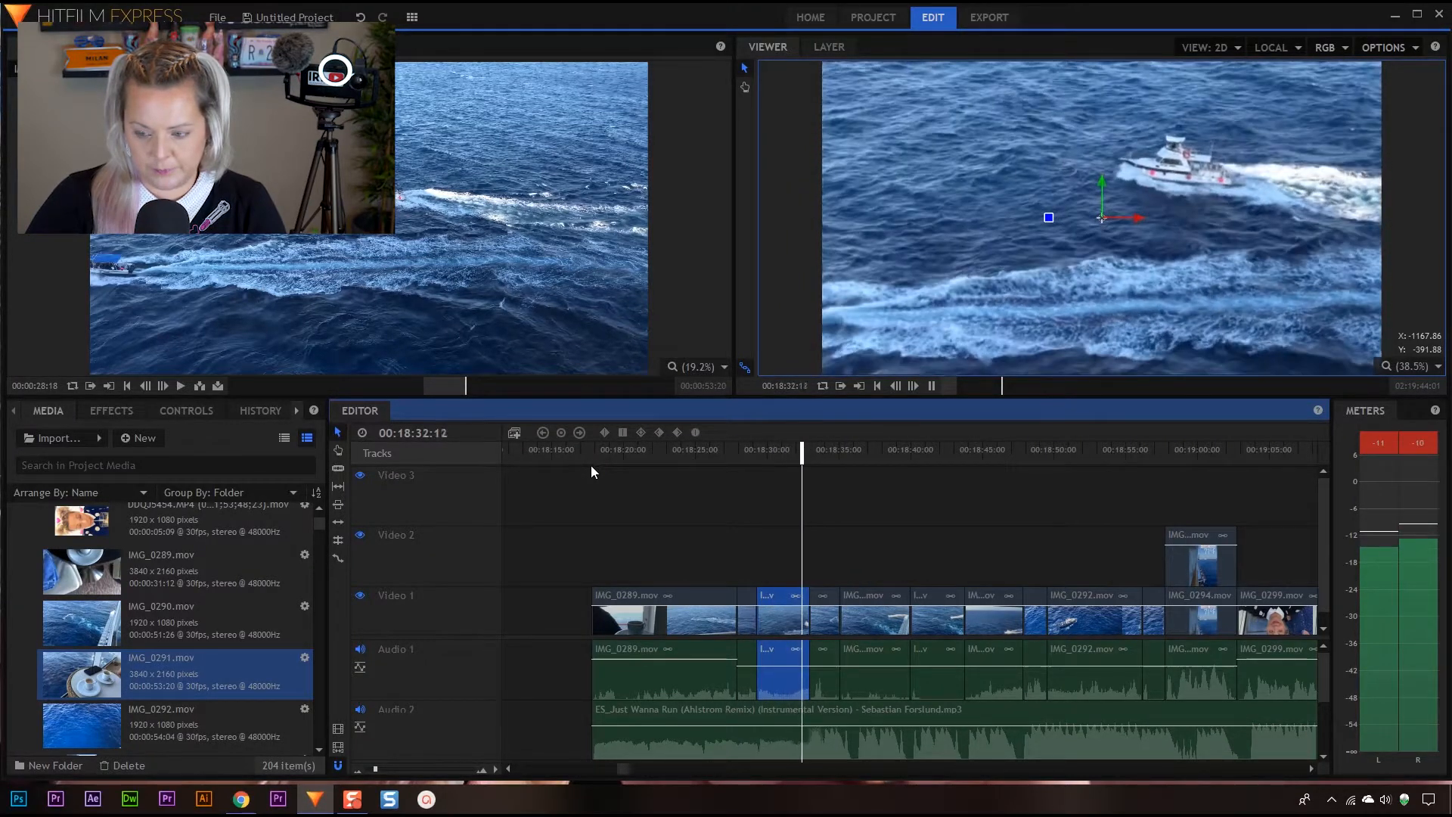
{"action": "left_click_drag", "start_coordinate": [822, 449], "coordinate": [567, 448]}
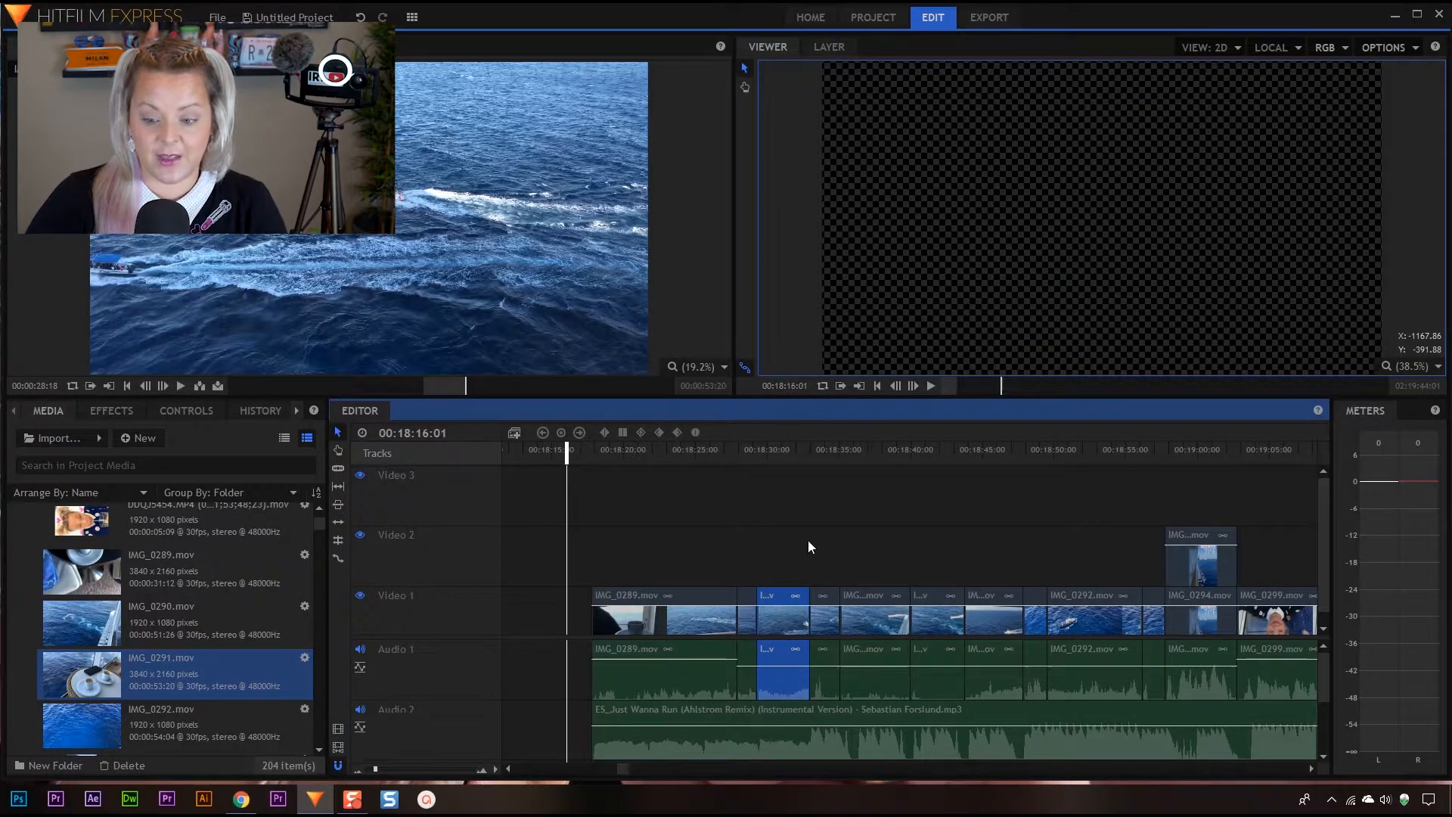
Move the new IMG_0291.mov boat clip to the start of the music and shift IMG_0289.mov and its adjoining clip later to close the gap
{"action": "left_click_drag", "start_coordinate": [782, 623], "coordinate": [576, 611]}
{"action": "left_click_drag", "start_coordinate": [652, 501], "coordinate": [785, 681]}
{"action": "left_click_drag", "start_coordinate": [562, 653], "coordinate": [636, 662]}
Play the rearranged sequence from the opening boat clip through to the start of the talking clip IMG_0299.mov
{"action": "left_click", "coordinate": [611, 450]}
{"action": "key", "text": "space"}
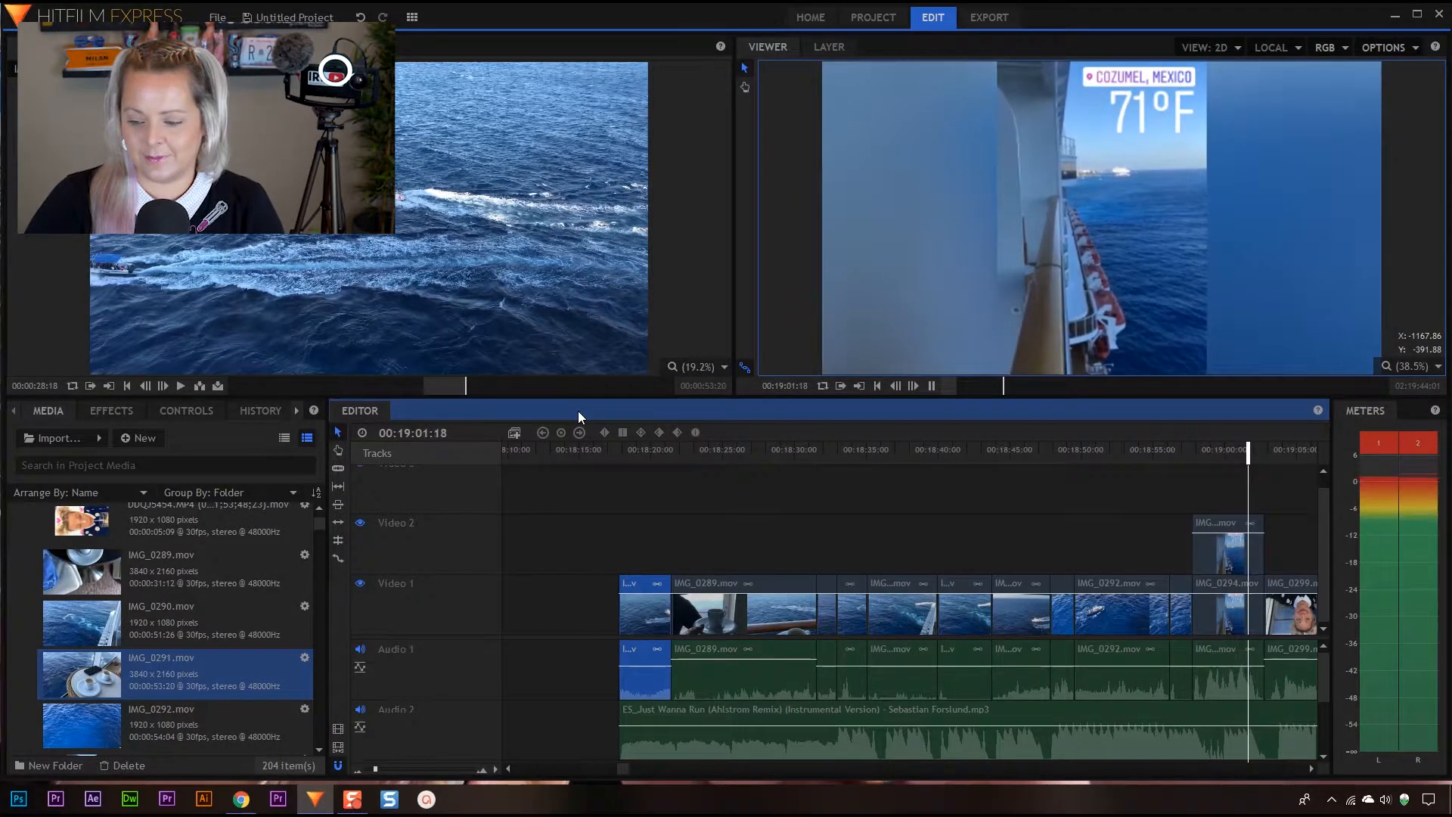
{"action": "key", "text": "space"}
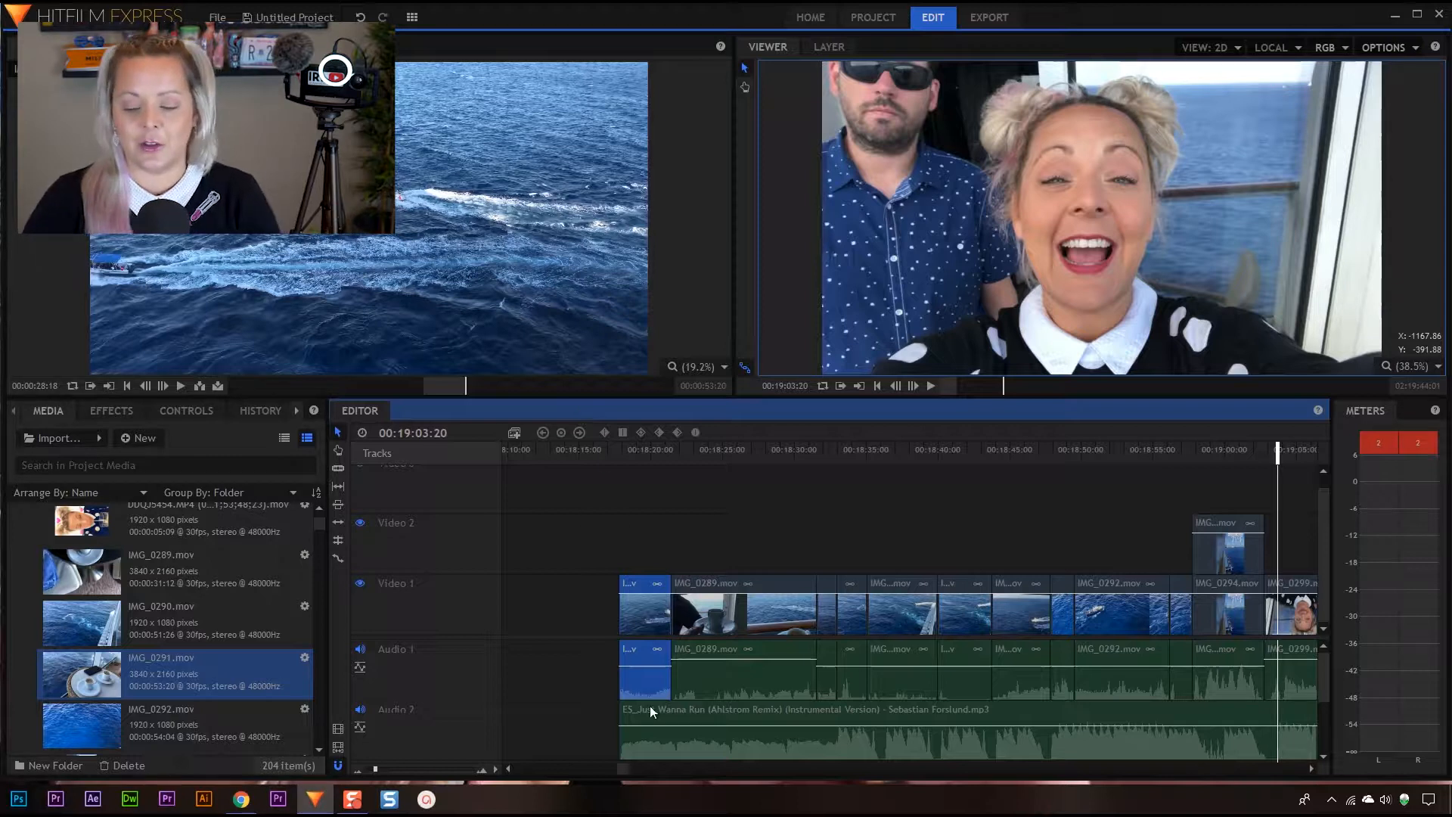
Slice the Just Wanna Run music at 00:19:03:07, just after IMG_0299.mov begins, and delete the part after the cut
{"action": "left_click_drag", "start_coordinate": [629, 763], "coordinate": [625, 765]}
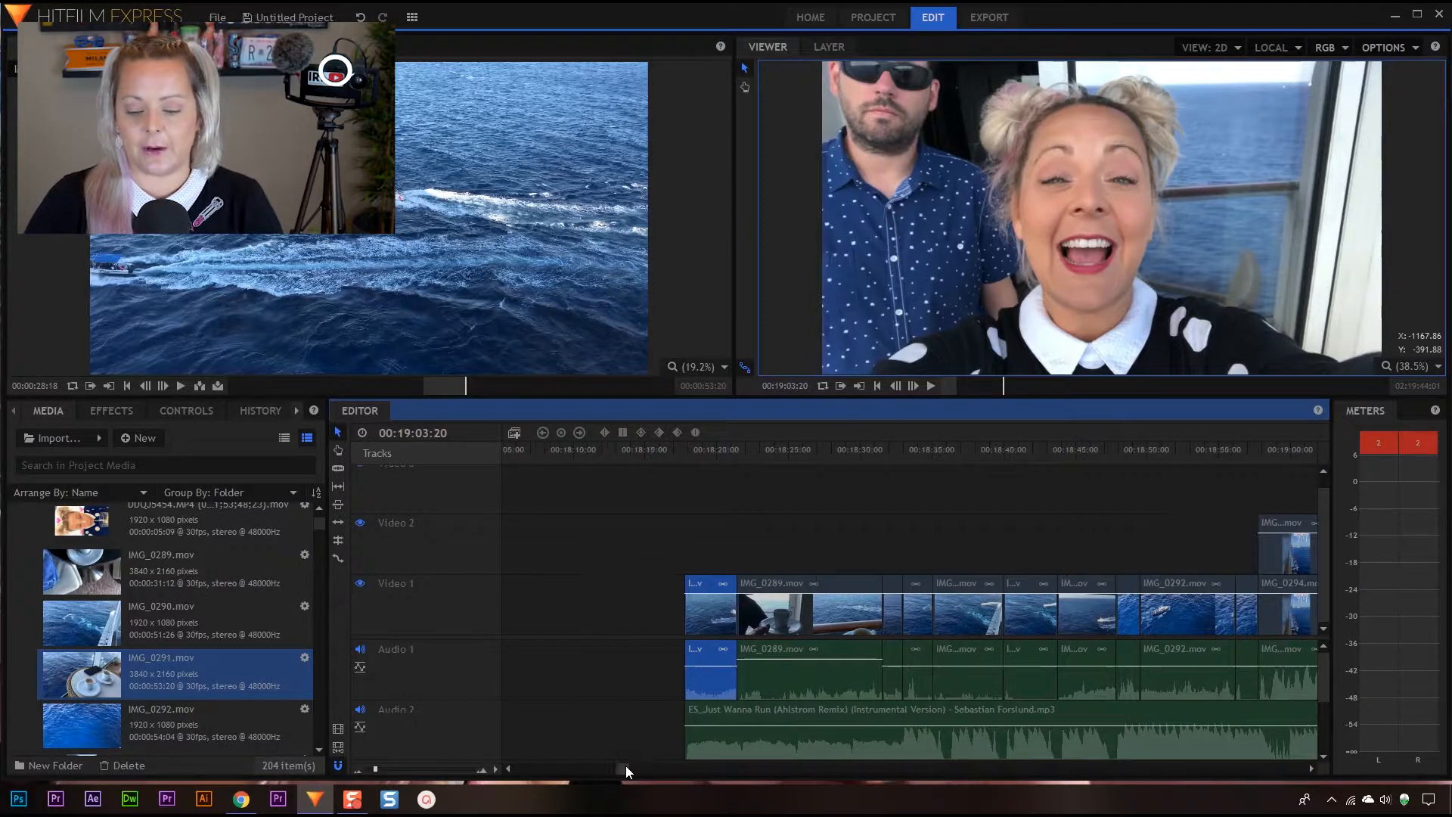
{"action": "left_click", "coordinate": [1310, 767]}
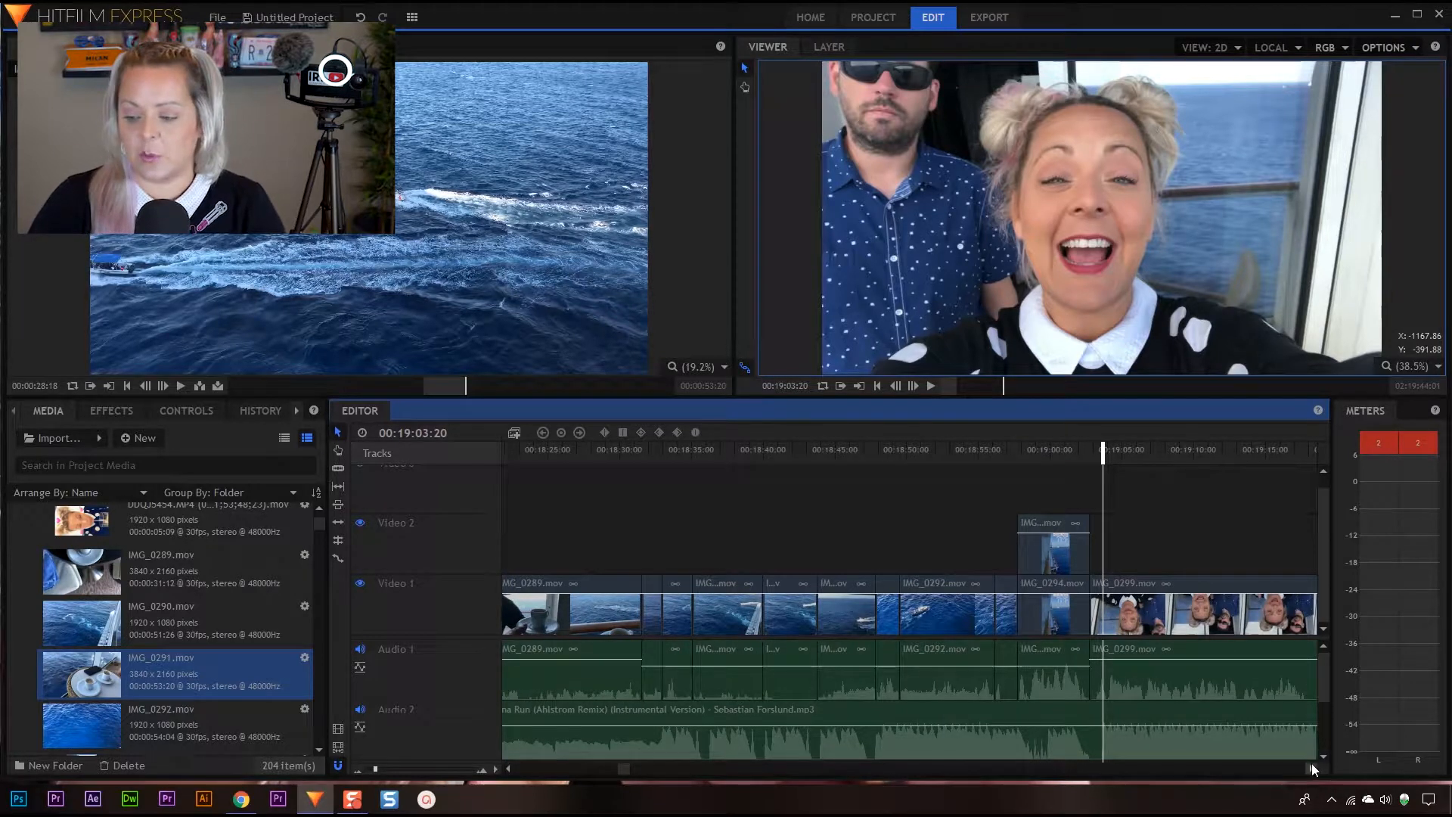
{"action": "left_click", "coordinate": [1311, 767]}
{"action": "mouse_move", "coordinate": [983, 451]}
{"action": "left_mouse_down"}
{"action": "mouse_move", "coordinate": [892, 465]}
{"action": "mouse_move", "coordinate": [977, 471]}
{"action": "left_mouse_up"}
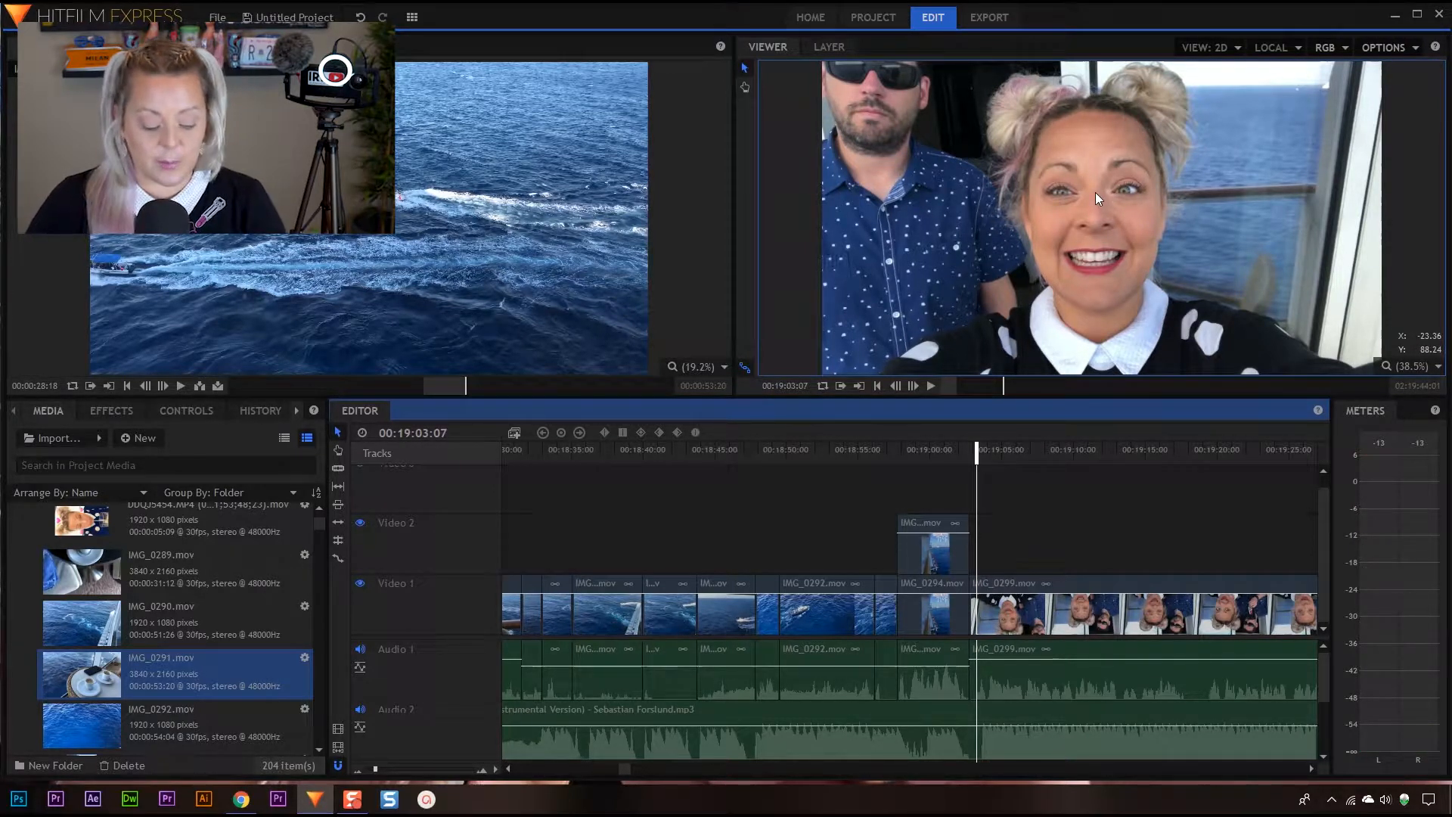
{"action": "left_click", "coordinate": [982, 729]}
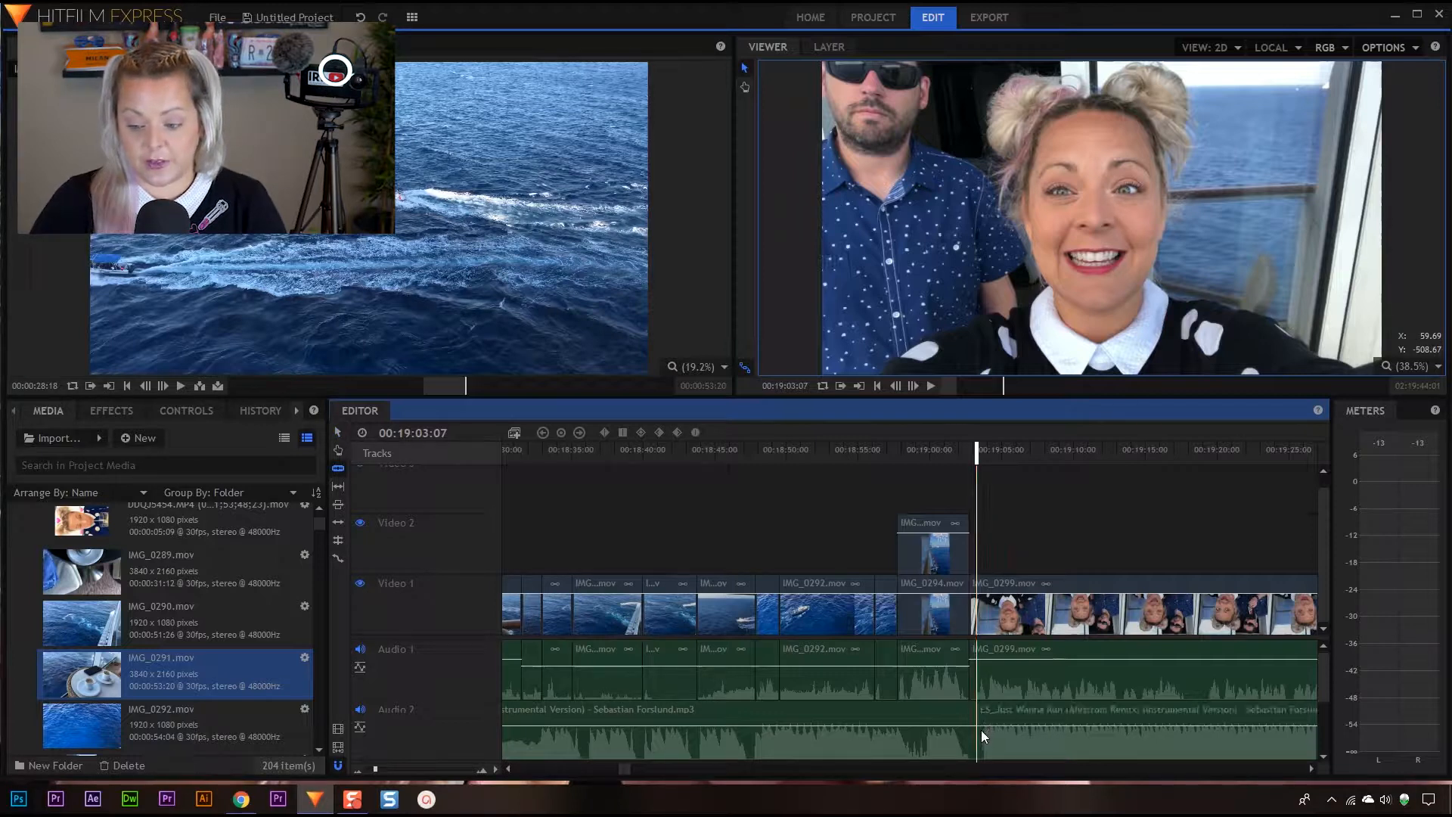
{"action": "key", "text": "v"}
{"action": "left_click", "coordinate": [1022, 712]}
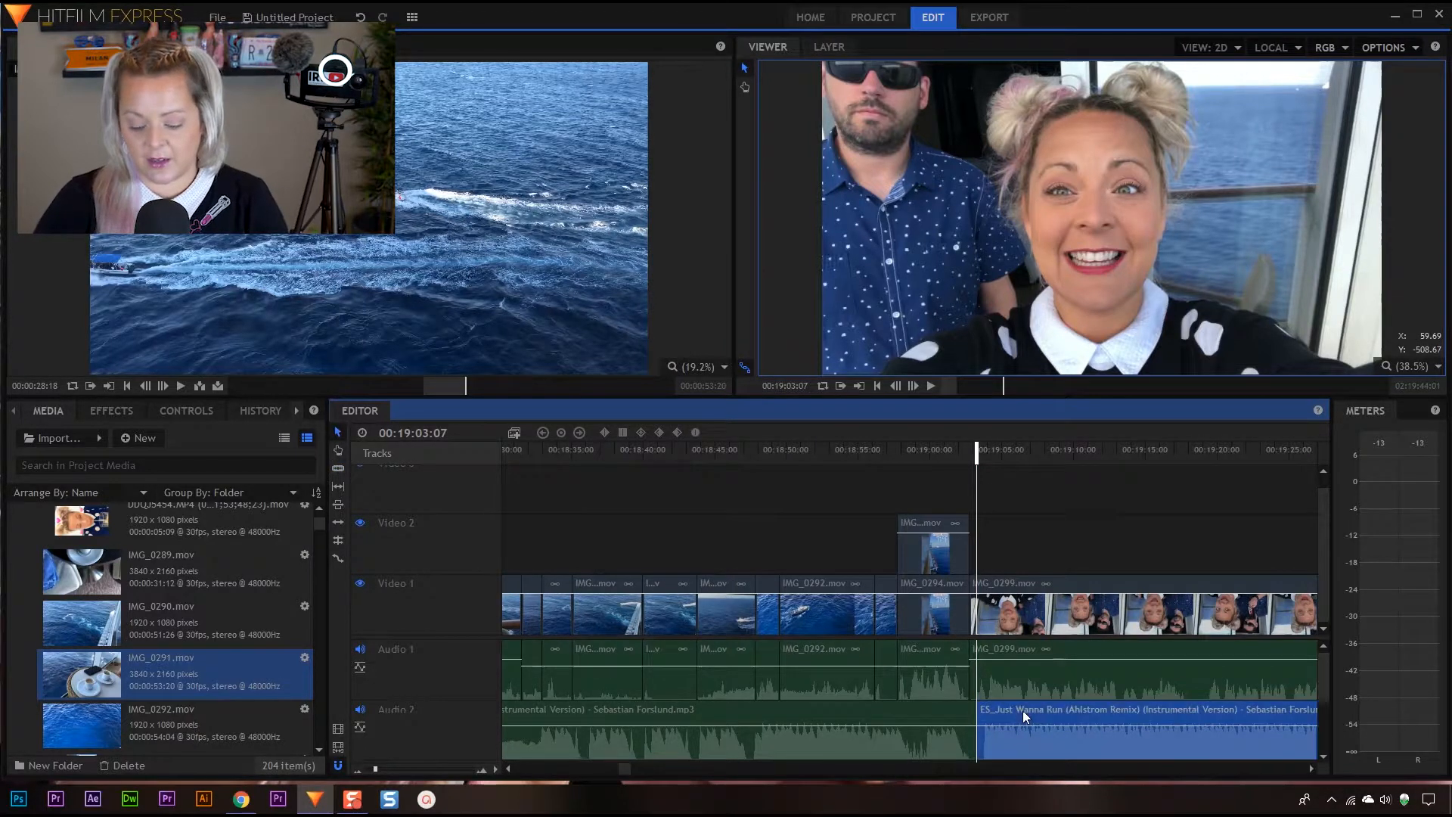
{"action": "key", "text": "Delete"}
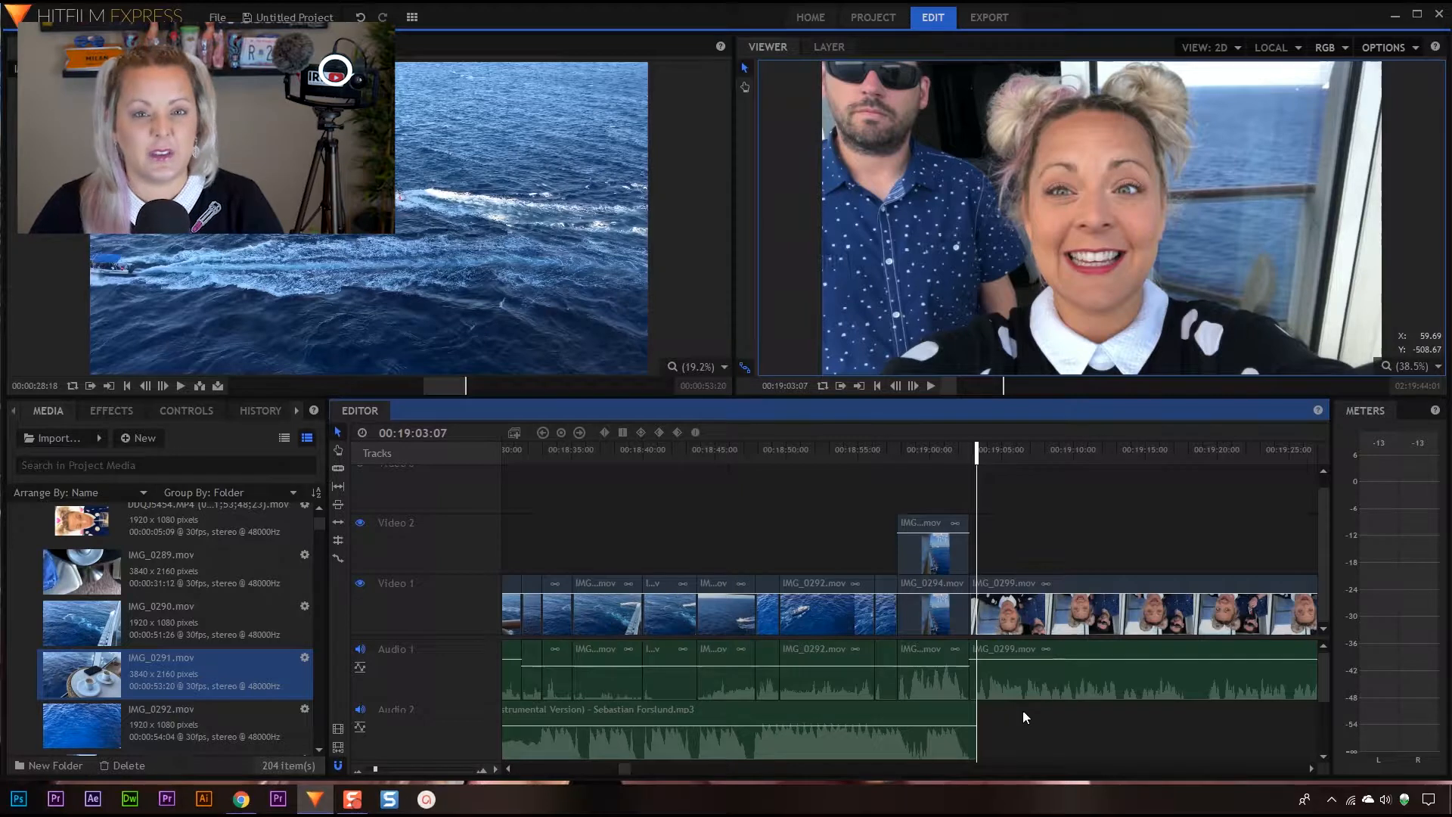
Play the music under the start of IMG_0294.mov and set the playhead back to 00:18:57:16
{"action": "left_click_drag", "start_coordinate": [980, 447], "coordinate": [890, 457]}
{"action": "key", "text": "space"}
{"action": "key", "text": "space"}
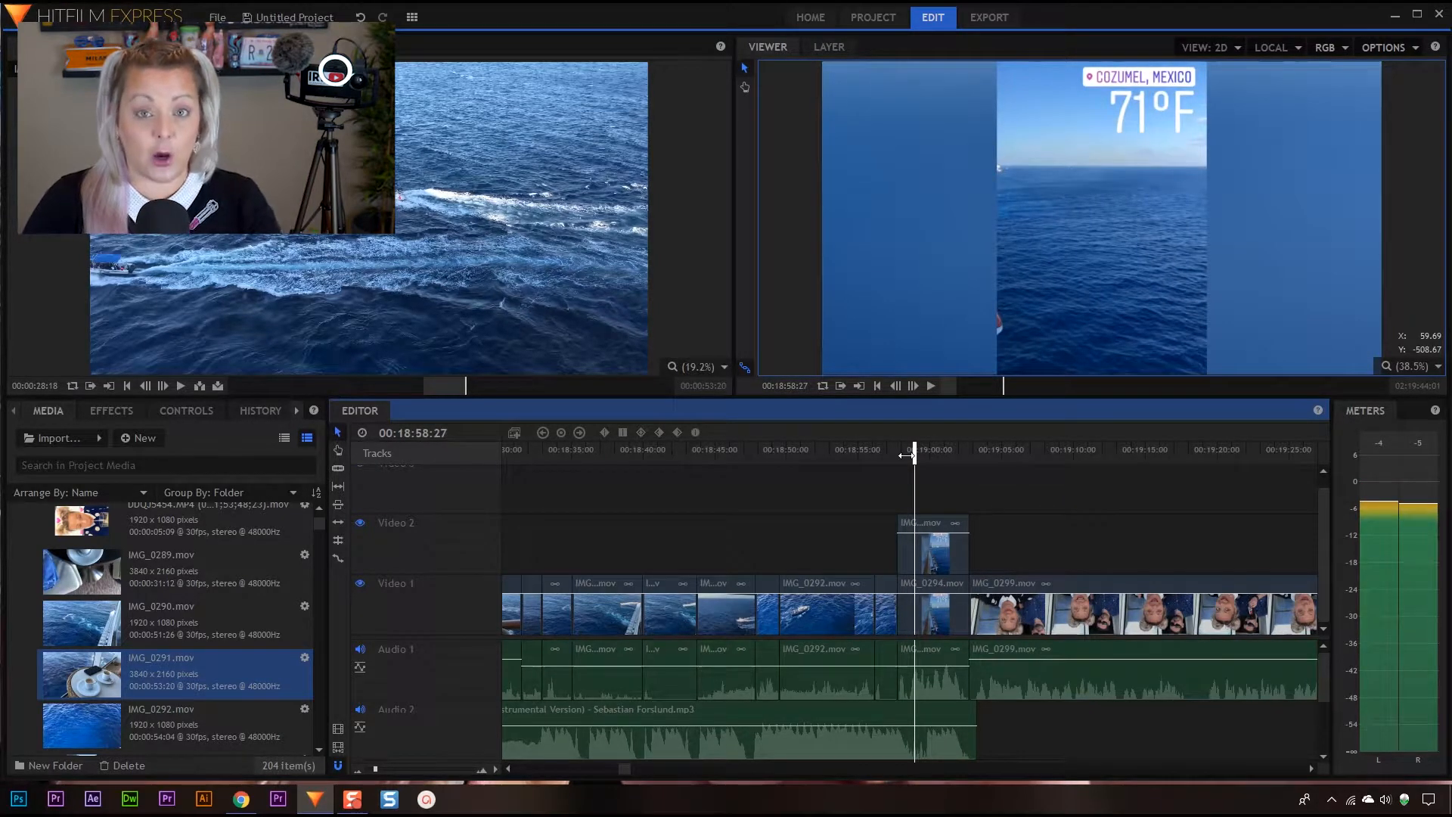
{"action": "left_click_drag", "start_coordinate": [907, 453], "coordinate": [888, 459]}
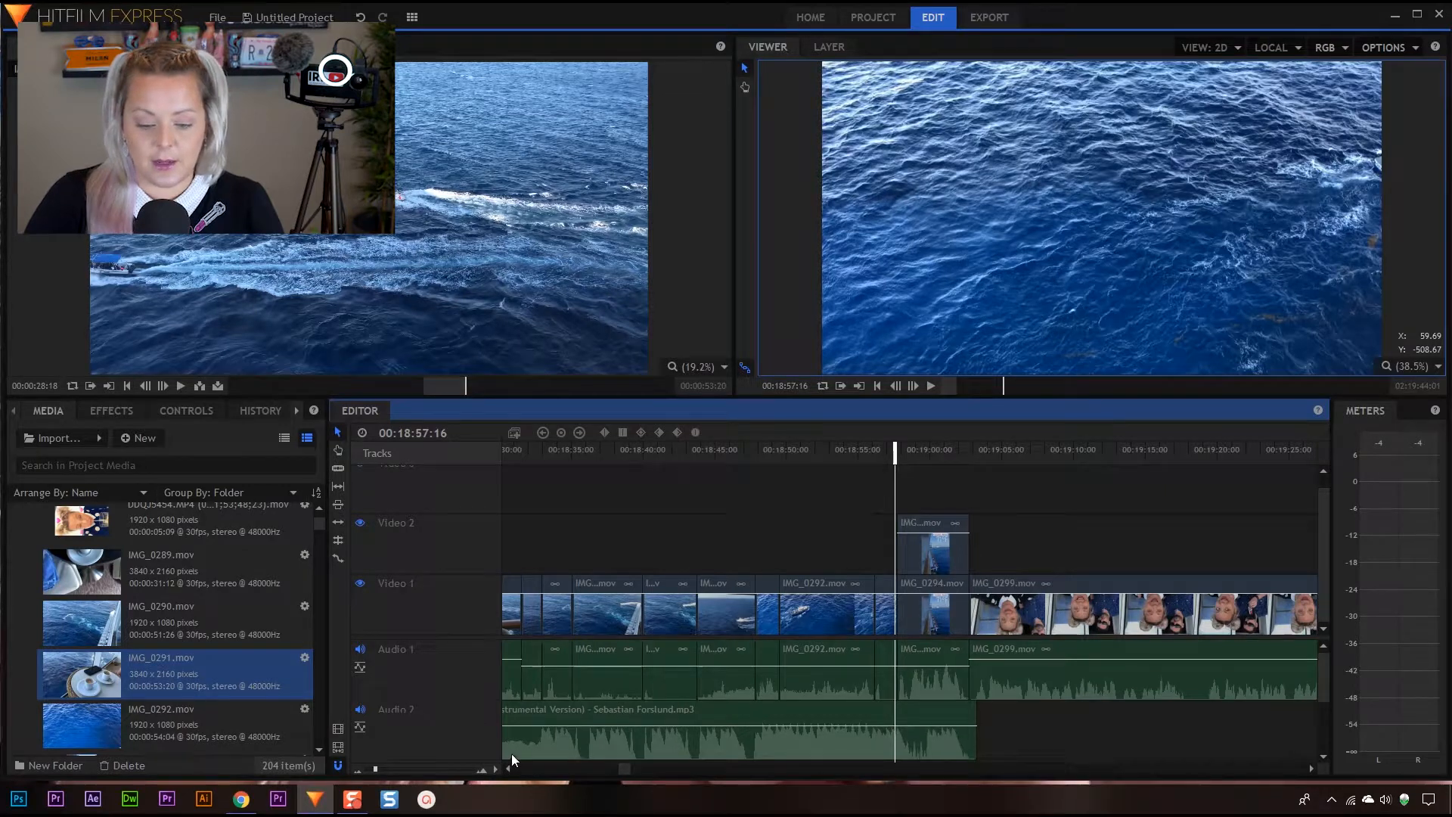
Add two volume keyframes to the music at the start of IMG_0294.mov, lower its volume from the second one, and play the change
{"action": "left_click_drag", "start_coordinate": [373, 768], "coordinate": [383, 768]}
{"action": "mouse_move", "coordinate": [910, 451]}
{"action": "left_mouse_down"}
{"action": "mouse_move", "coordinate": [944, 454]}
{"action": "mouse_move", "coordinate": [910, 457]}
{"action": "left_mouse_up"}
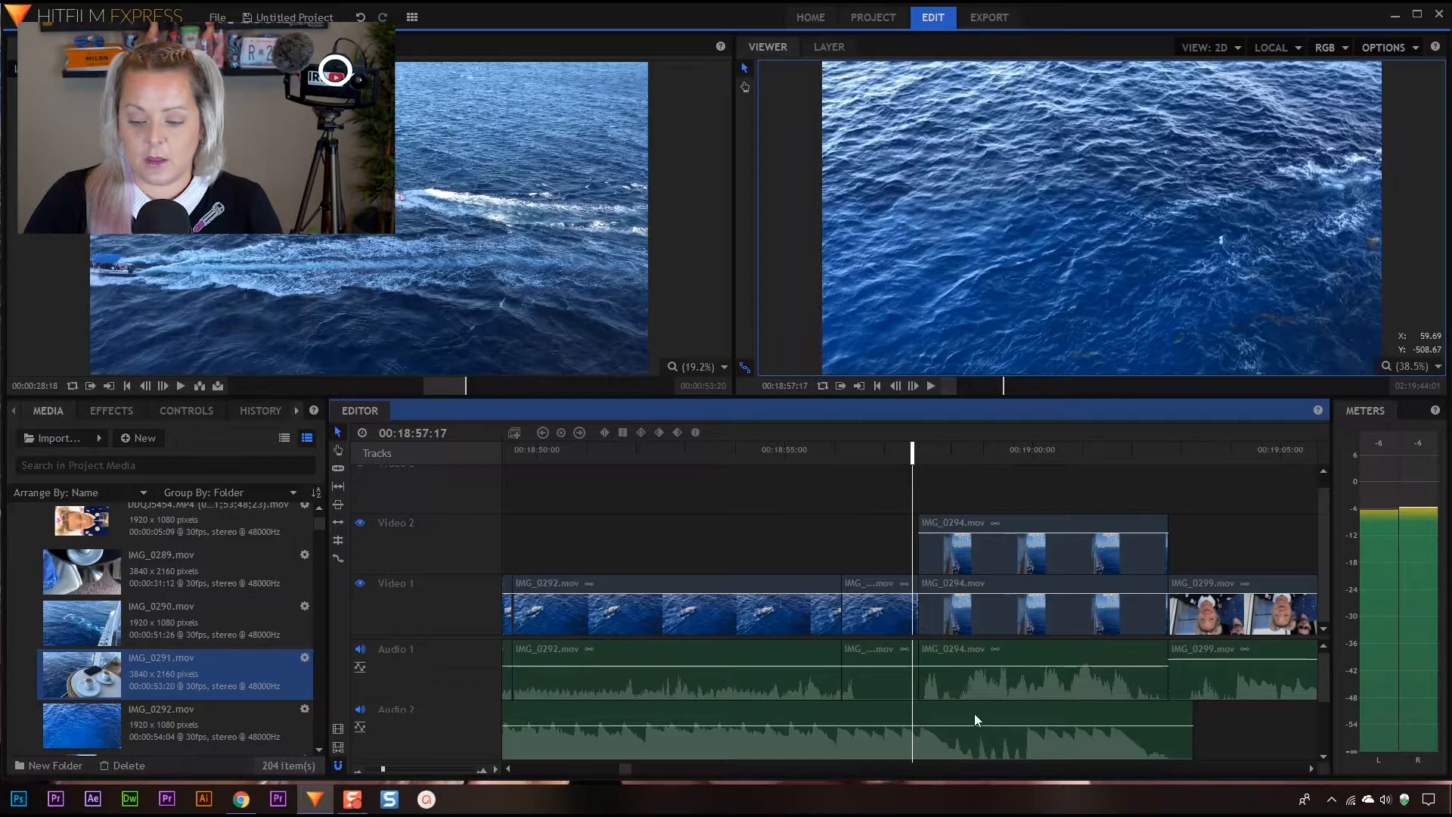
{"action": "left_click", "coordinate": [922, 725]}
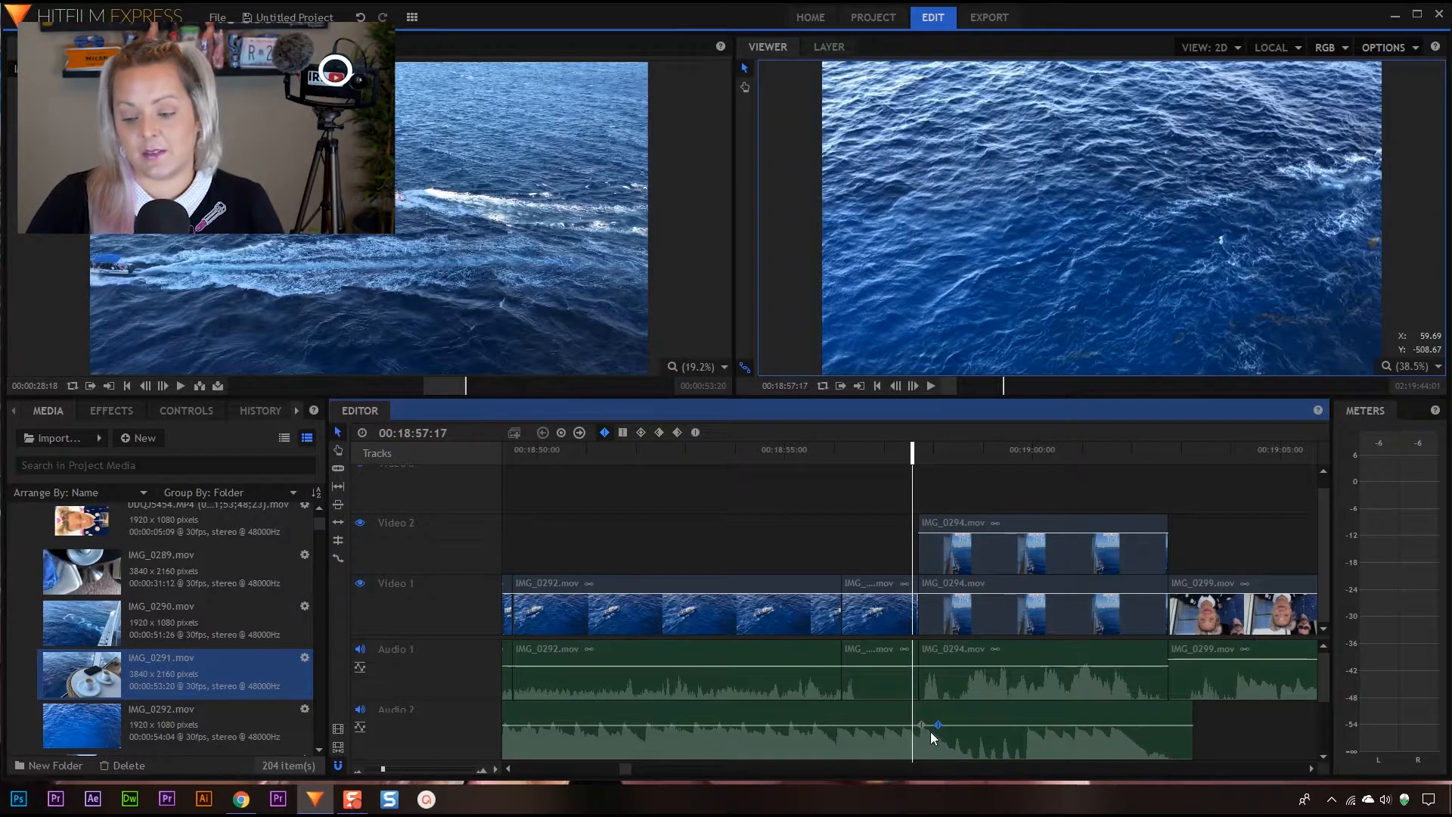
{"action": "mouse_move", "coordinate": [938, 726]}
{"action": "left_mouse_down"}
{"action": "mouse_move", "coordinate": [939, 755]}
{"action": "mouse_move", "coordinate": [918, 725]}
{"action": "left_mouse_up"}
{"action": "left_click_drag", "start_coordinate": [917, 450], "coordinate": [876, 503]}
{"action": "key", "text": "space"}
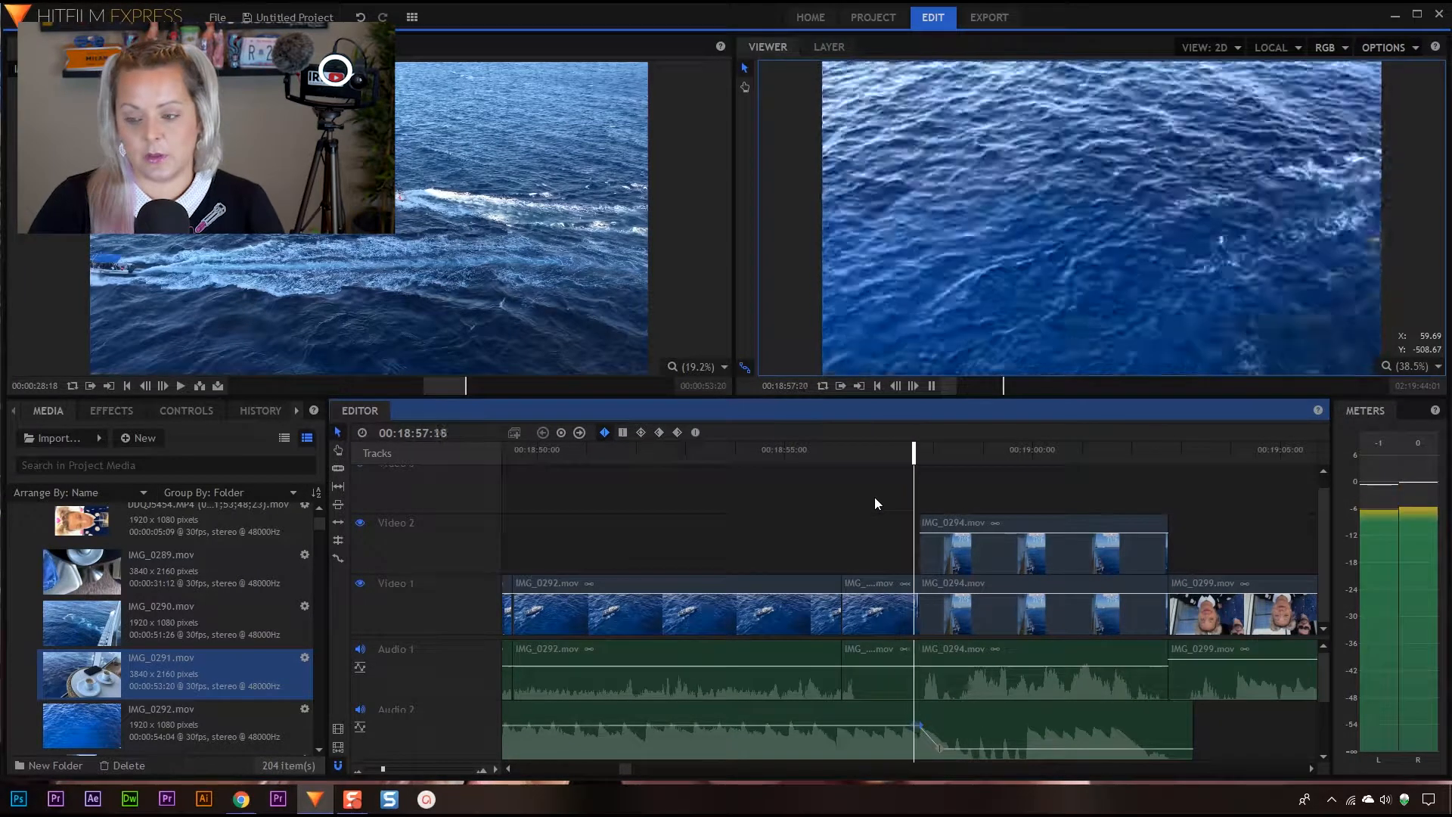
{"action": "key", "text": "space"}
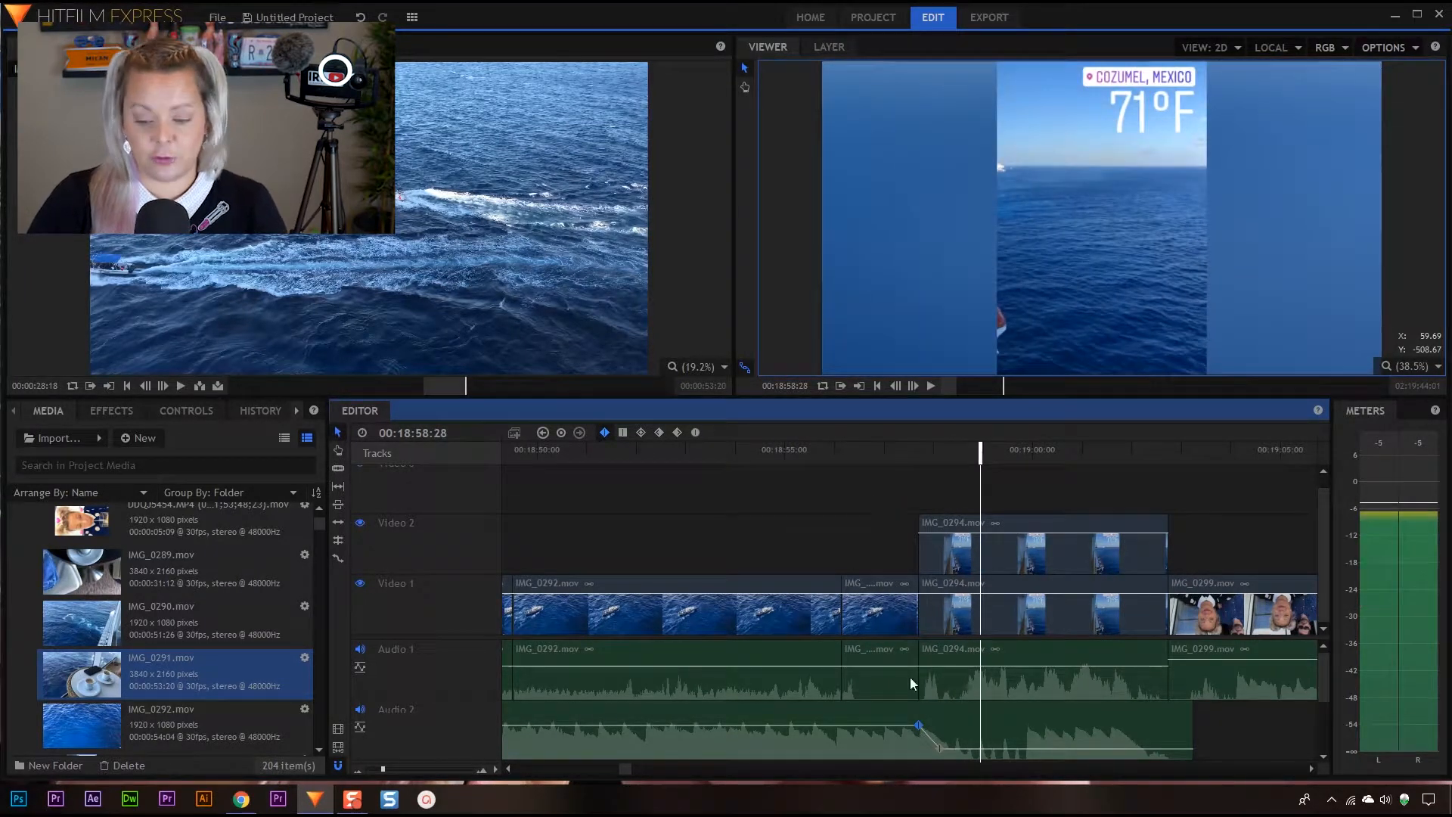
Raise the lowered music level slightly, shift the start of the volume ramp just before IMG_0294.mov, and play it back
{"action": "left_click_drag", "start_coordinate": [930, 742], "coordinate": [907, 726]}
{"action": "left_click_drag", "start_coordinate": [866, 449], "coordinate": [802, 468]}
{"action": "key", "text": "space"}
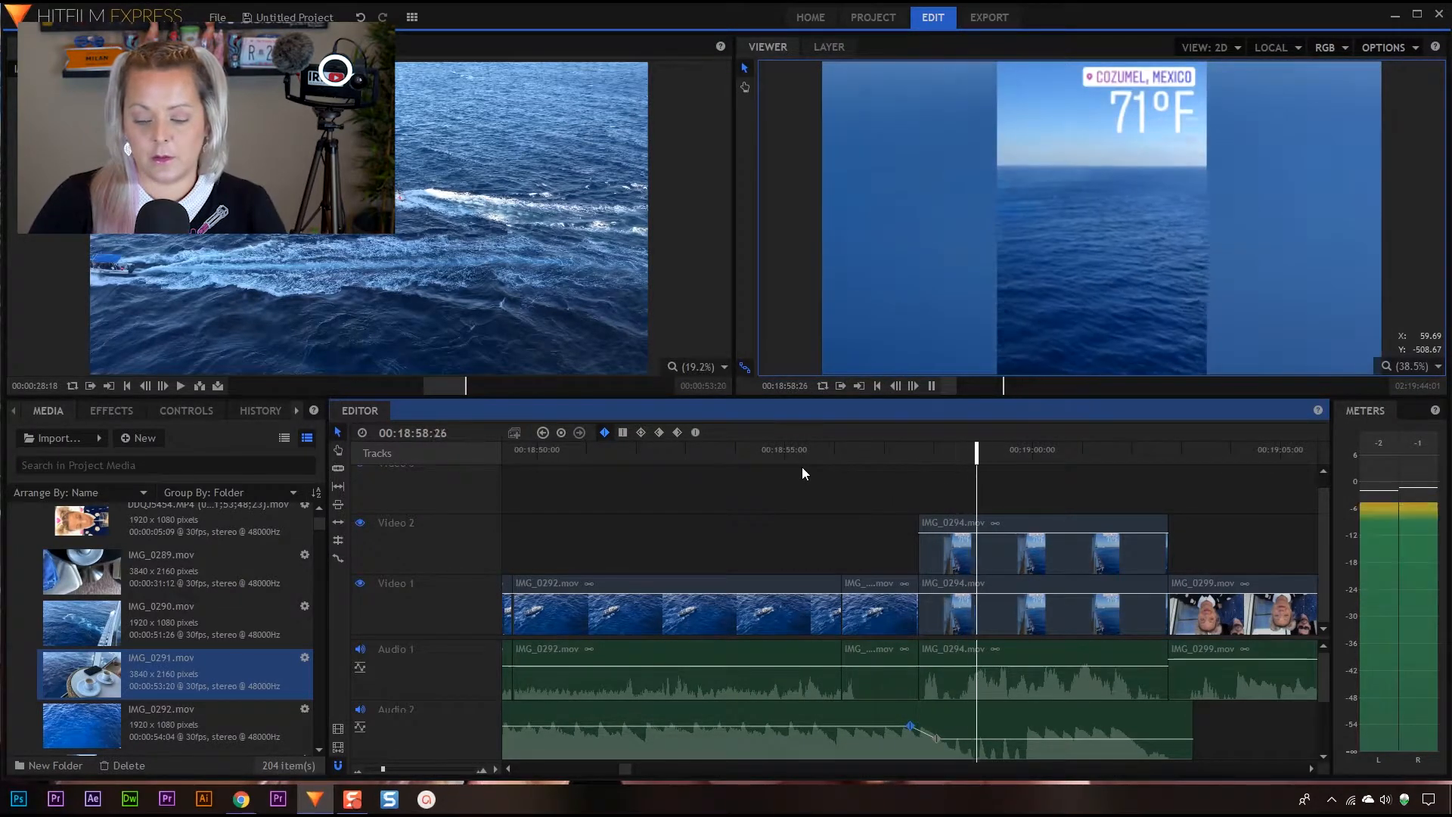
{"action": "key", "text": "space"}
Shift the music's volume ramp later so that it begins at the start of IMG_0294.mov, and play the result
{"action": "left_click_drag", "start_coordinate": [912, 725], "coordinate": [951, 739]}
{"action": "left_click", "coordinate": [880, 453]}
{"action": "key", "text": "space"}
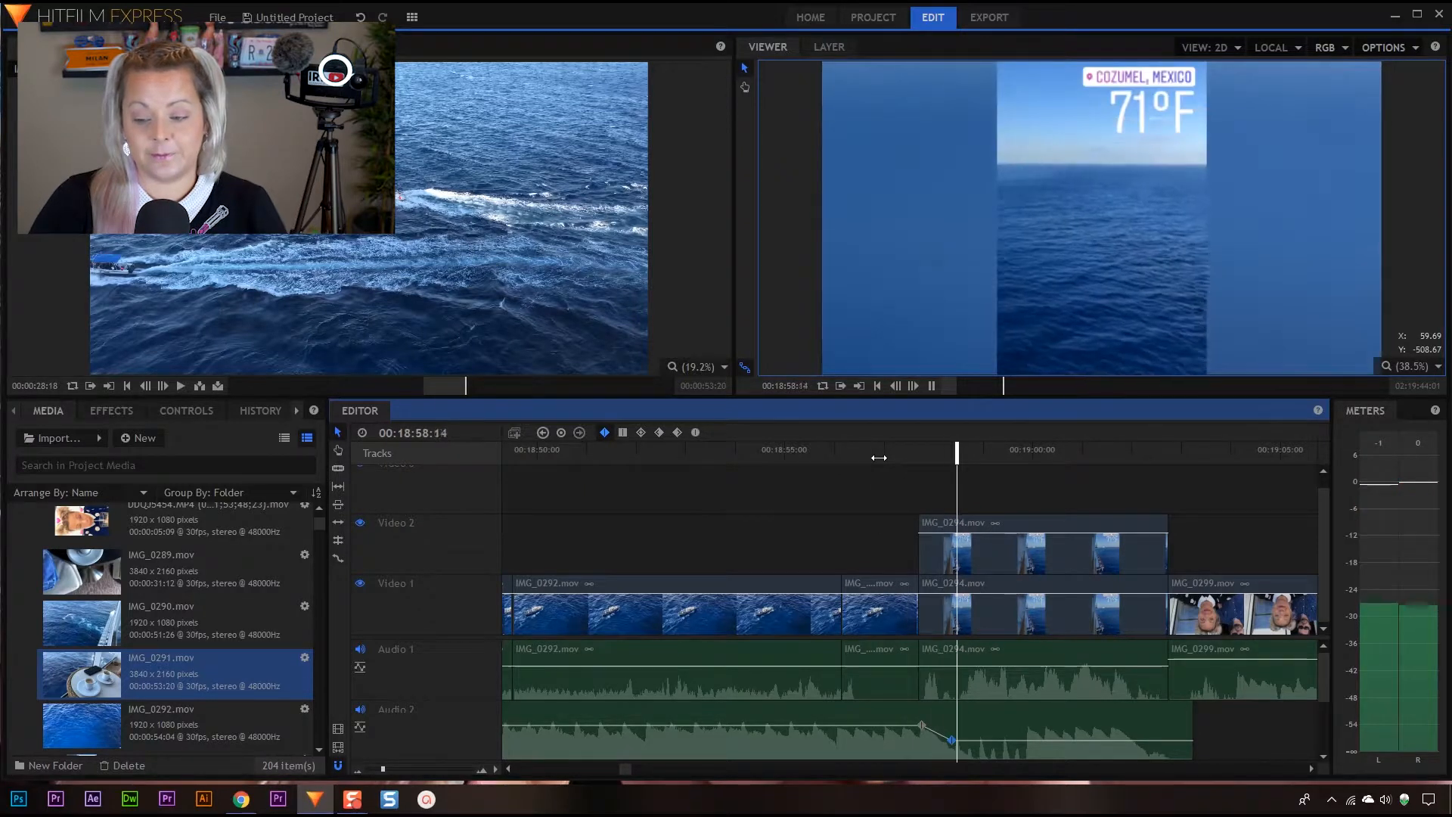
{"action": "key", "text": "space"}
Raise the second volume keyframe a little for a gentler dip and play from 00:18:56:19 into IMG_0299.mov
{"action": "left_click_drag", "start_coordinate": [952, 739], "coordinate": [949, 732]}
{"action": "left_click_drag", "start_coordinate": [994, 450], "coordinate": [862, 454]}
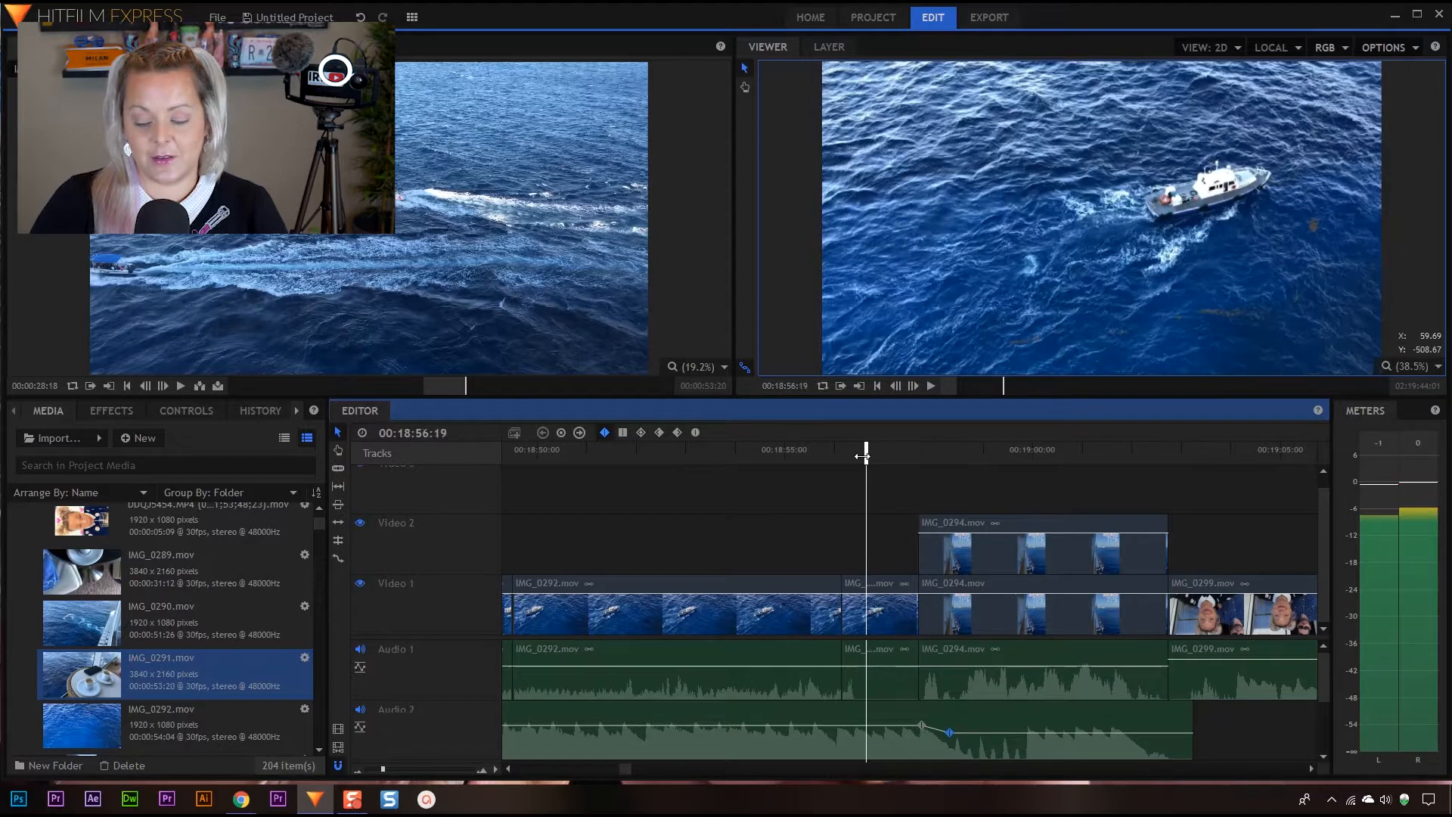
{"action": "key", "text": "space"}
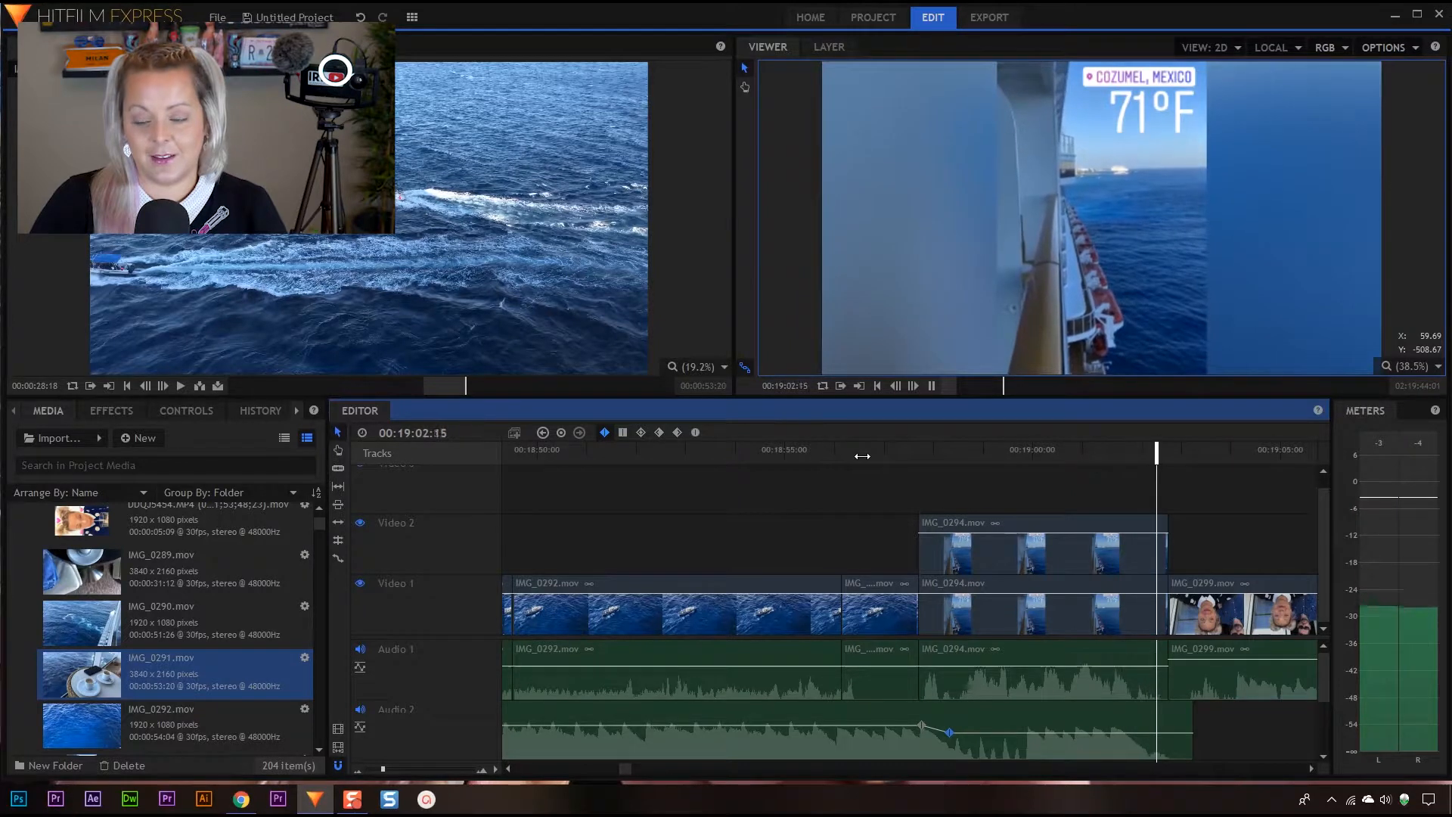
{"action": "key", "text": "space"}
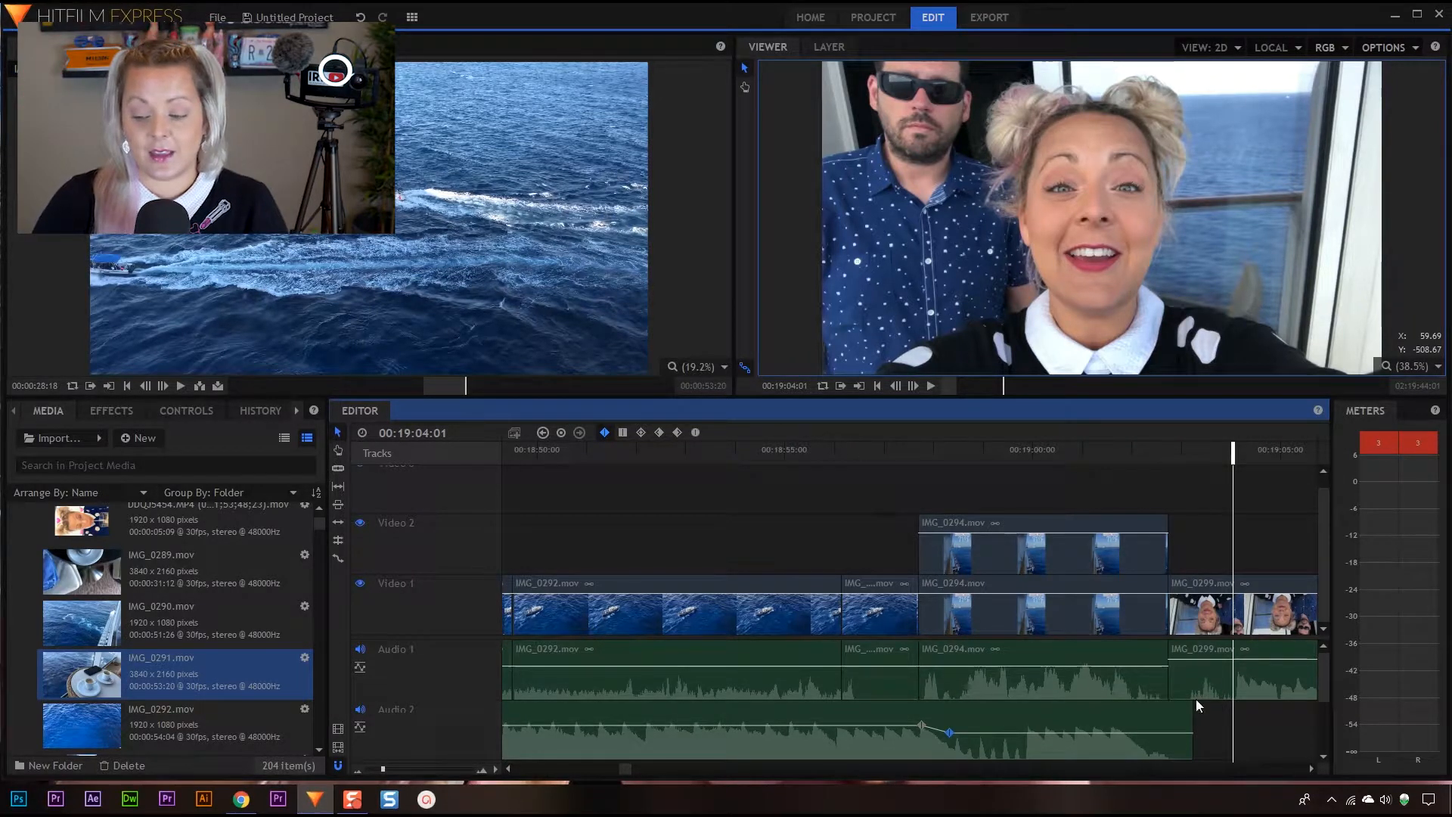
Search the effects for "fade" and apply the audio Fade transition to the end of the music on Audio 2
{"action": "left_click_drag", "start_coordinate": [1219, 446], "coordinate": [1183, 447]}
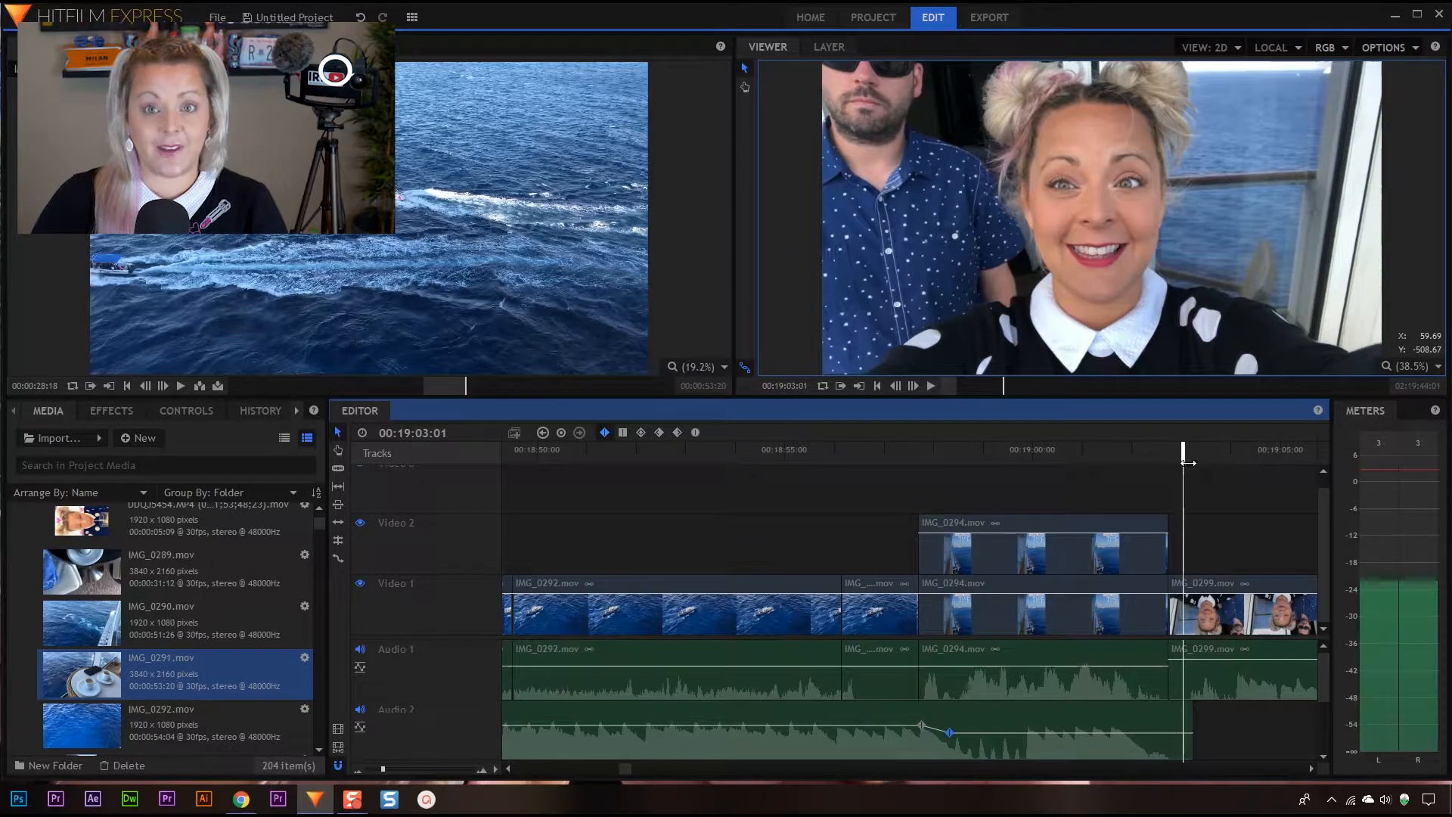
{"action": "left_click", "coordinate": [138, 407]}
{"action": "left_click", "coordinate": [72, 440]}
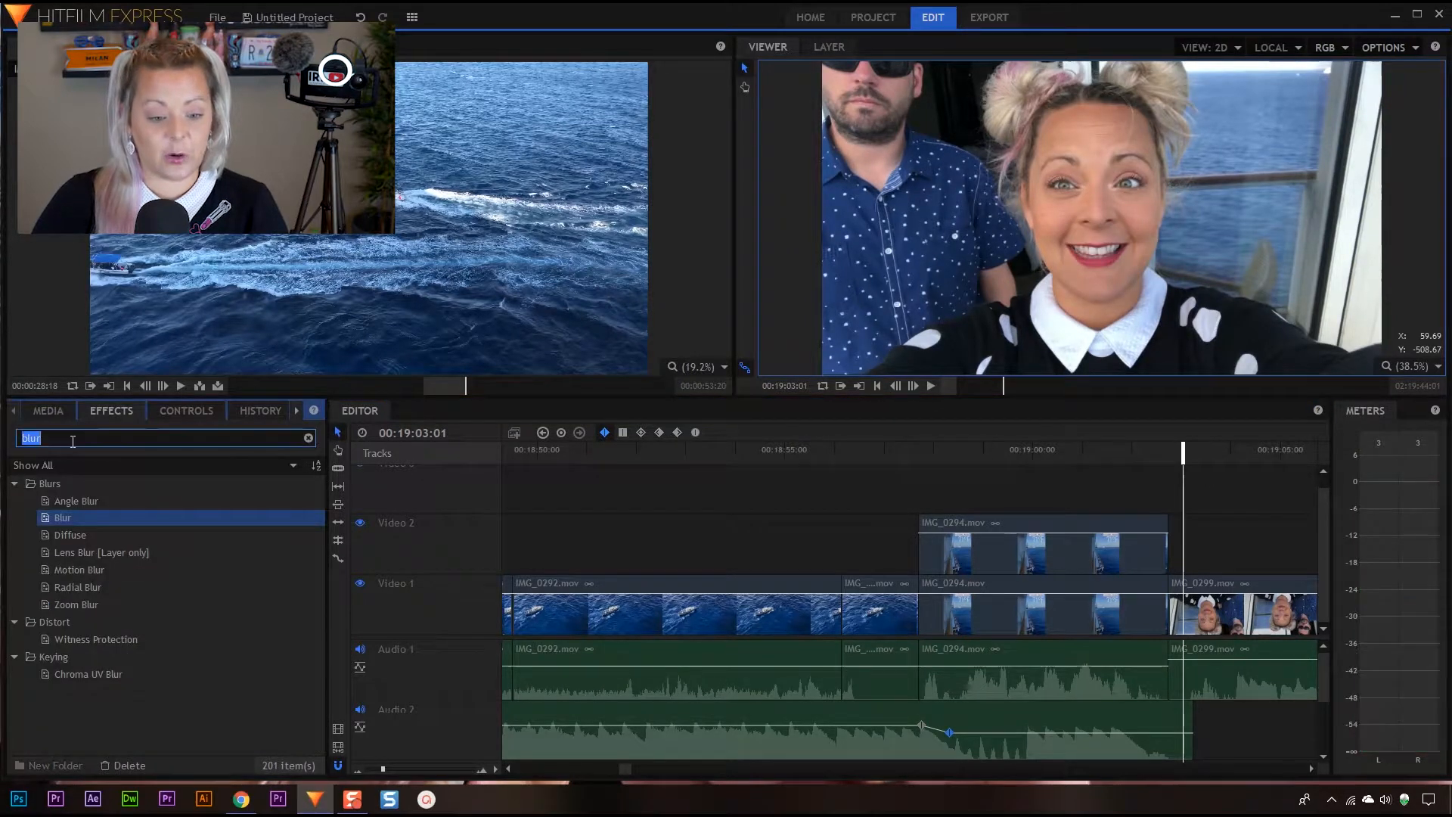
{"action": "type", "text": "fac"}
{"action": "type", "text": "e"}
{"action": "key", "text": "BackSpace"}
{"action": "key", "text": "BackSpace"}
{"action": "type", "text": "de"}
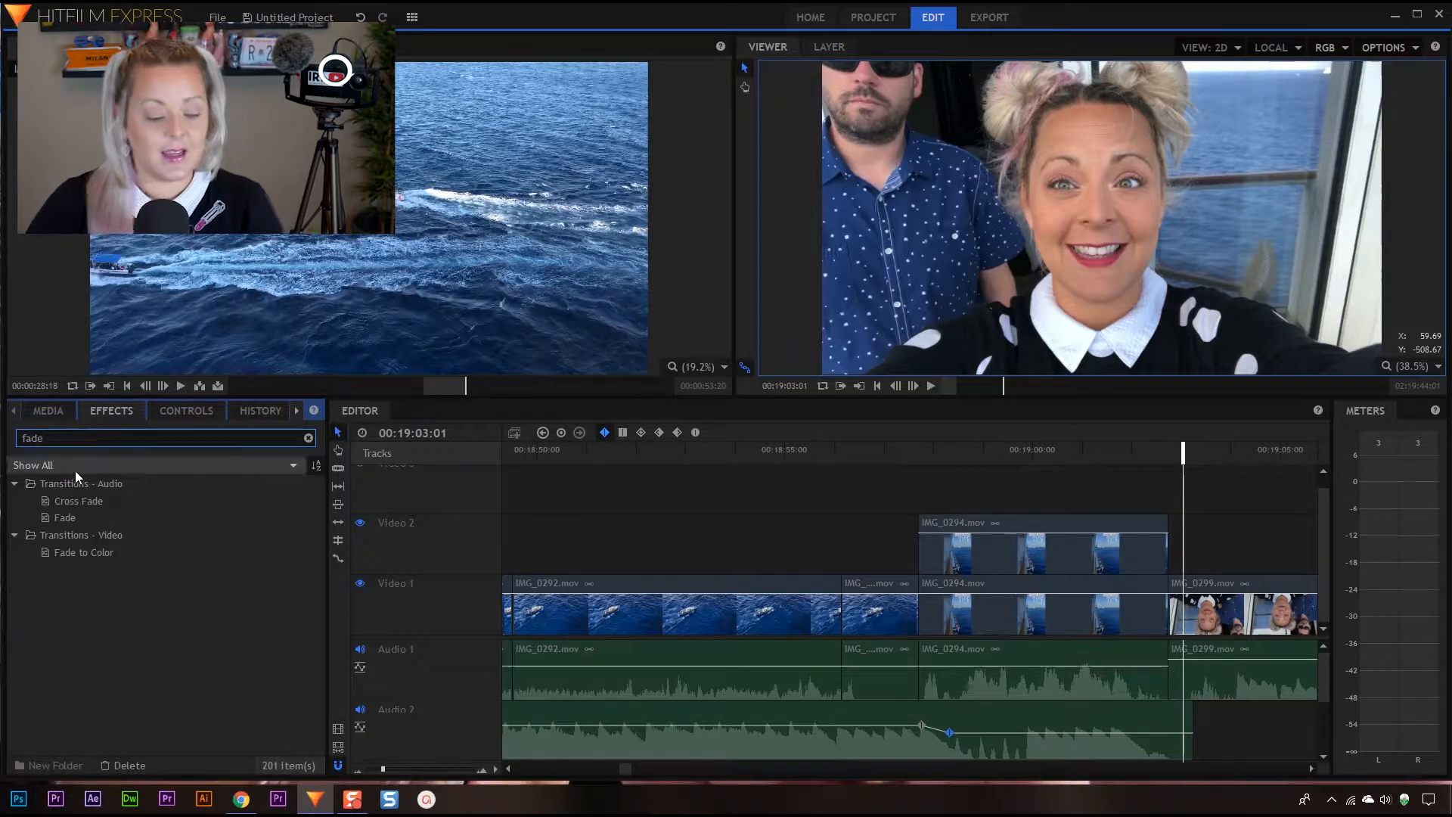
{"action": "left_click_drag", "start_coordinate": [60, 517], "coordinate": [1192, 724]}
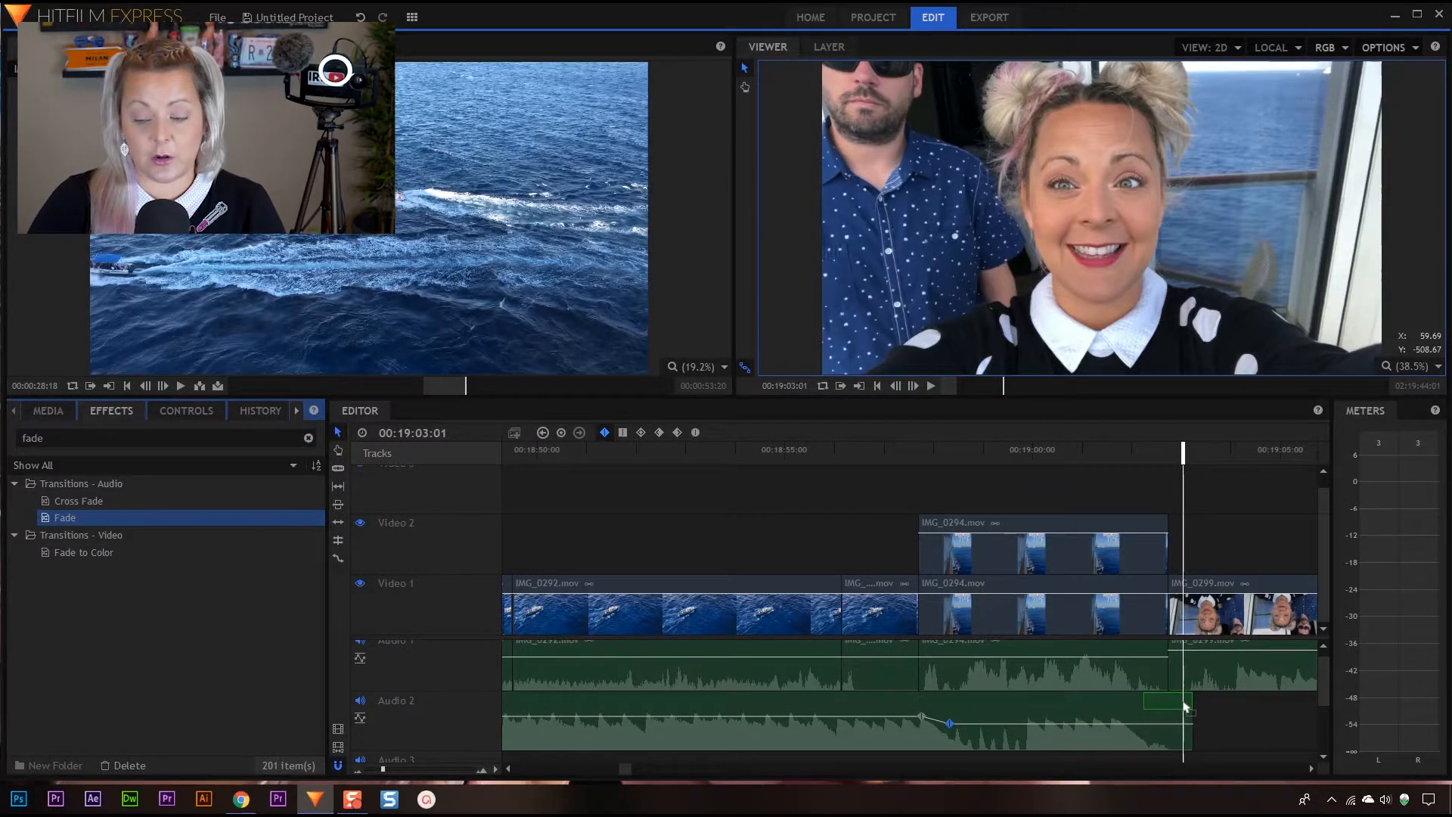
{"action": "left_click_drag", "start_coordinate": [1185, 707], "coordinate": [1183, 714]}
Play the end of IMG_0294.mov and the music's fade-out into IMG_0299.mov
{"action": "left_click_drag", "start_coordinate": [1176, 463], "coordinate": [1050, 470]}
{"action": "key", "text": "space"}
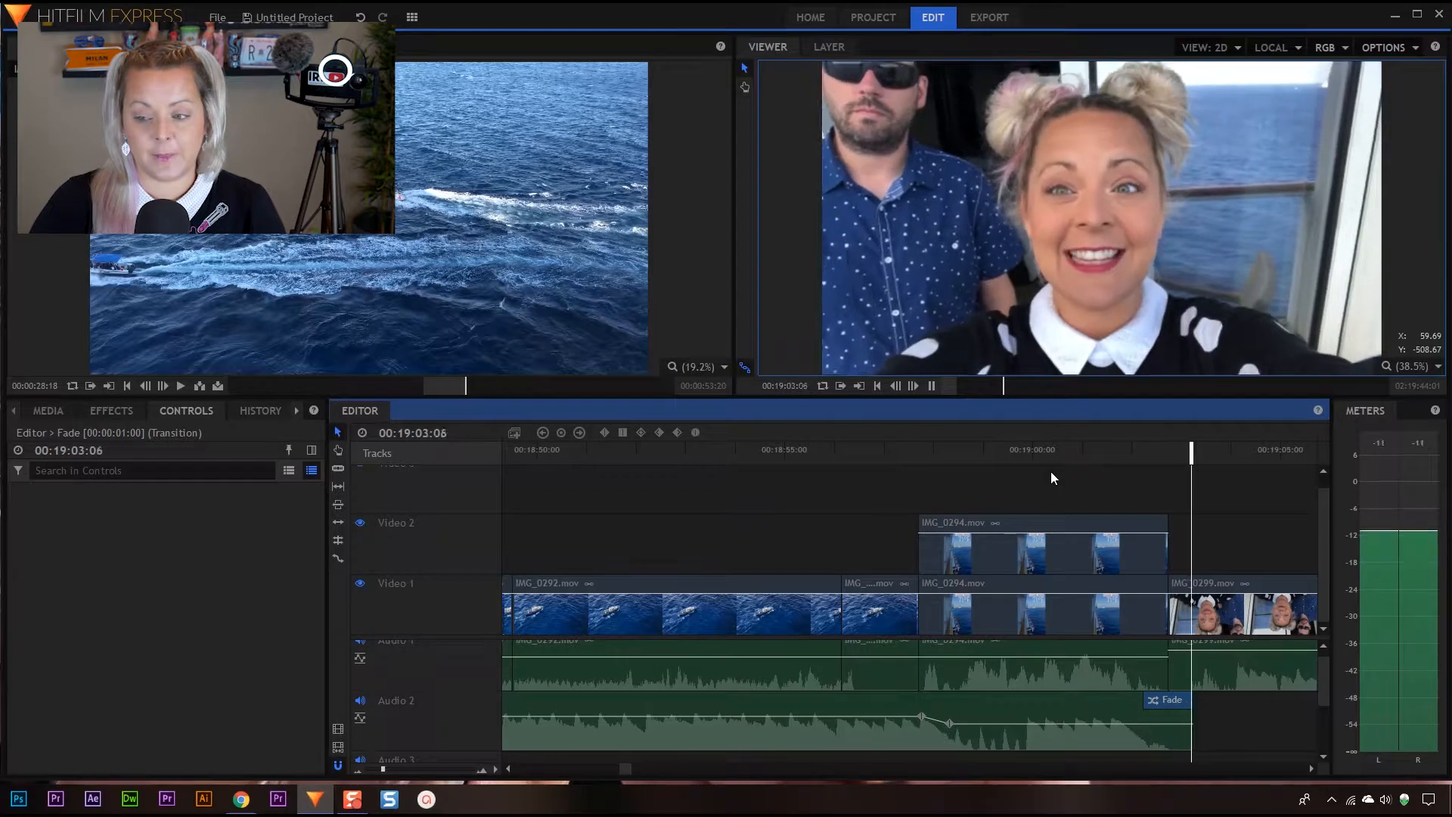
{"action": "key", "text": "space"}
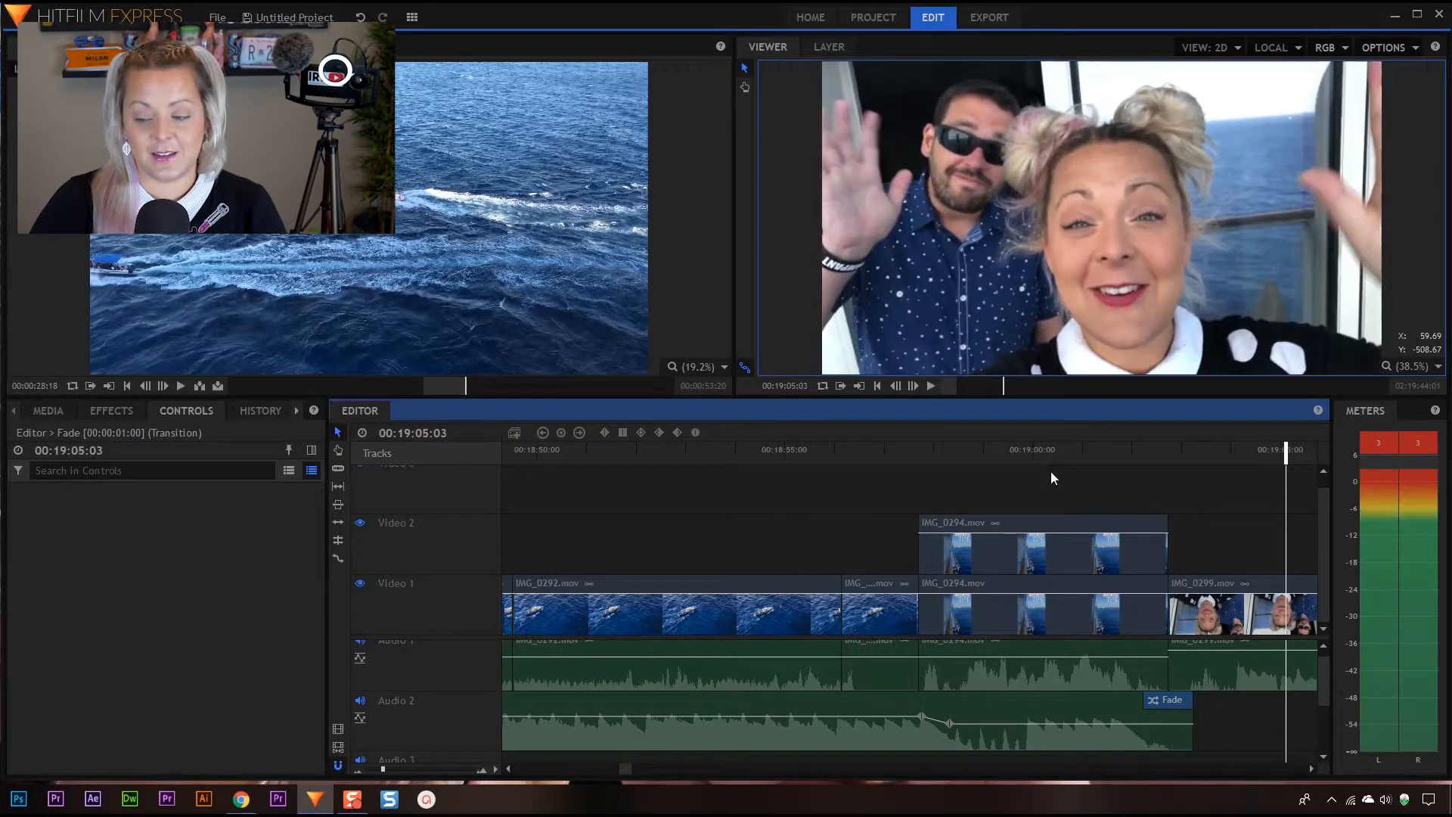
Trim the start of IMG_0299.mov to 00:19:03:24 and ripple delete the gap left before it
{"action": "left_click_drag", "start_coordinate": [1285, 454], "coordinate": [1221, 454]}
{"action": "left_click_drag", "start_coordinate": [1169, 608], "coordinate": [1221, 609]}
{"action": "right_click", "coordinate": [1195, 601]}
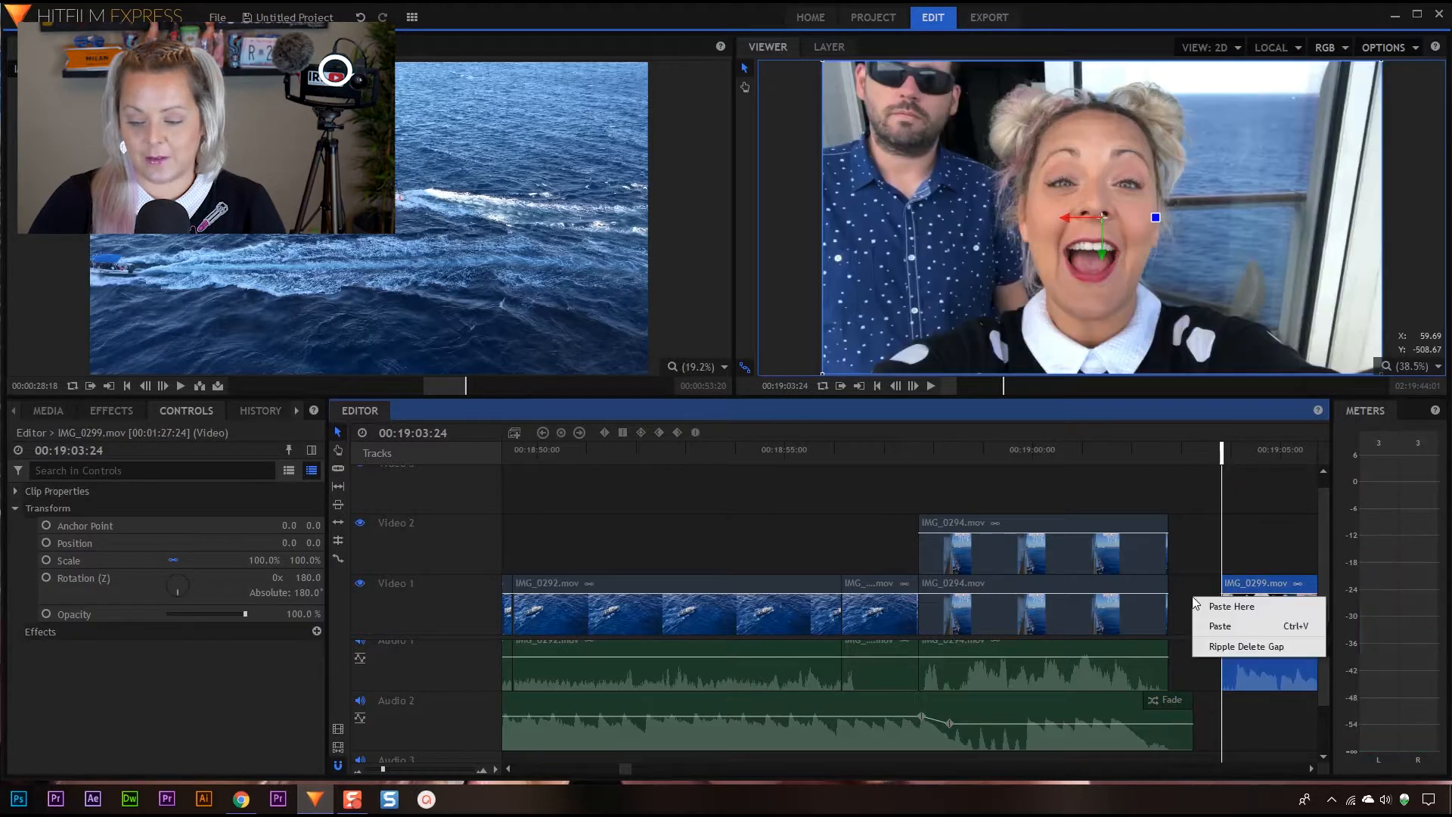
{"action": "left_click", "coordinate": [1225, 645]}
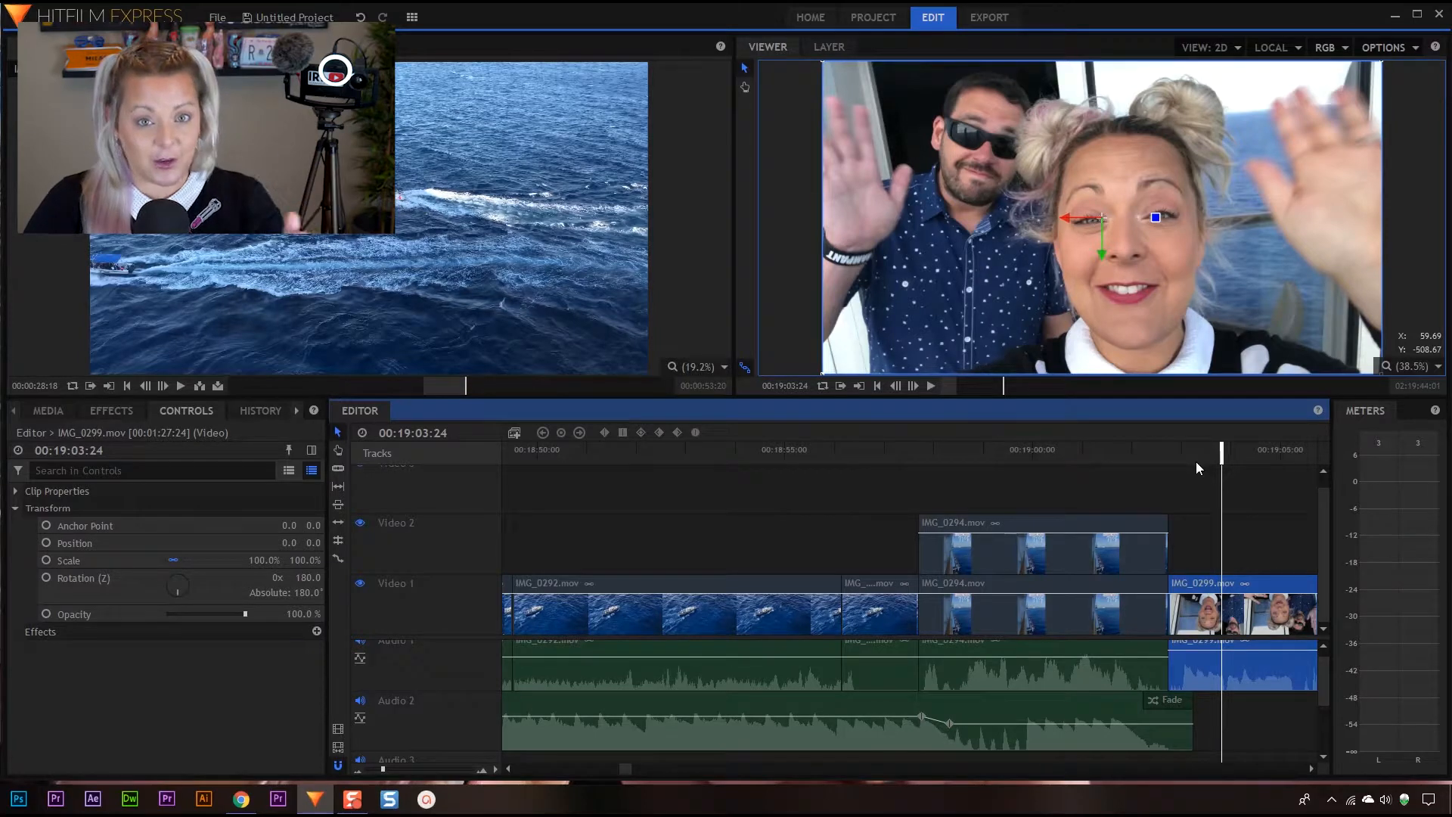
Play the transition from IMG_0294.mov into the trimmed start of IMG_0299.mov
{"action": "left_click_drag", "start_coordinate": [955, 452], "coordinate": [913, 489]}
{"action": "key", "text": "space"}
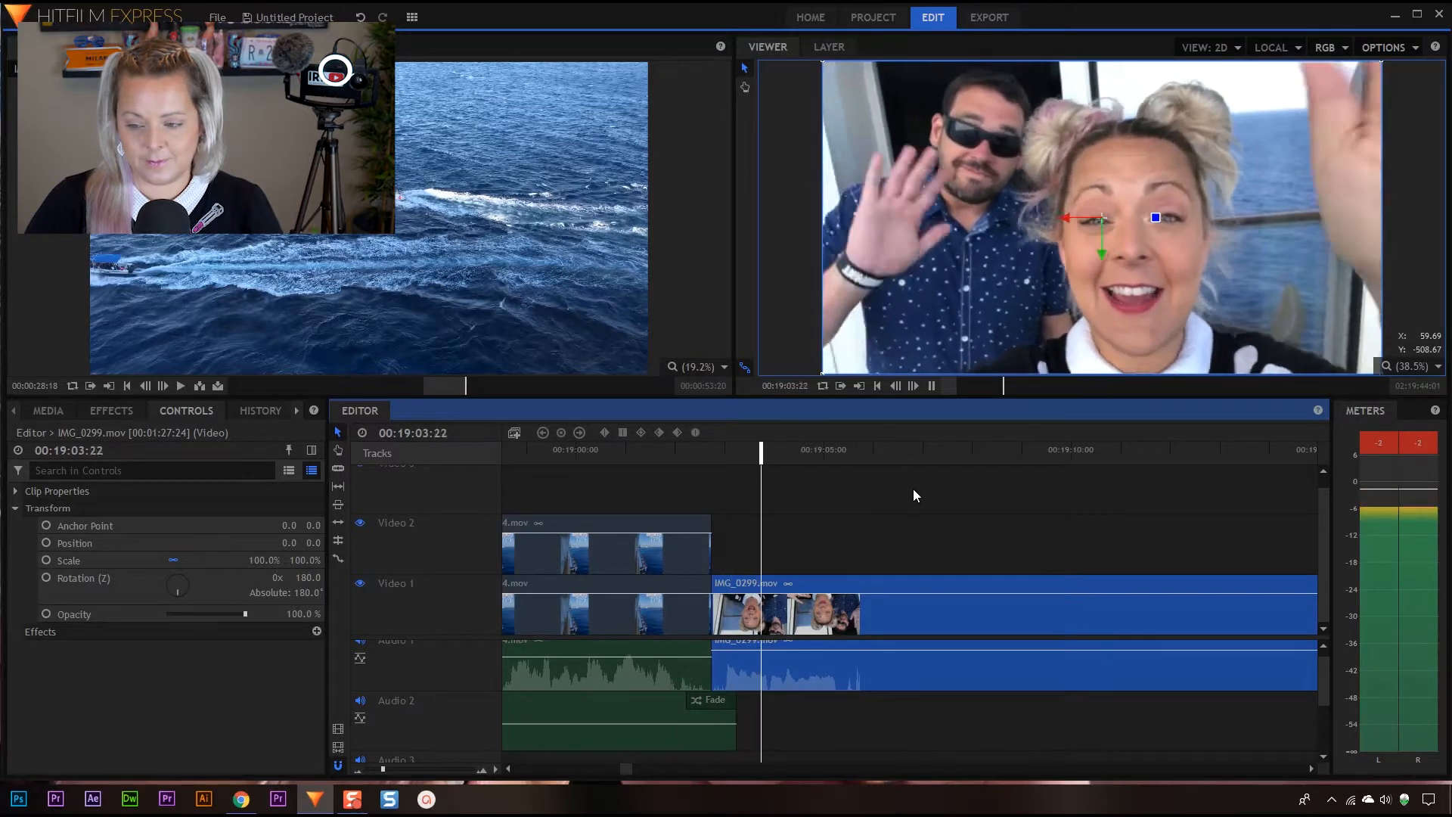
{"action": "key", "text": "space"}
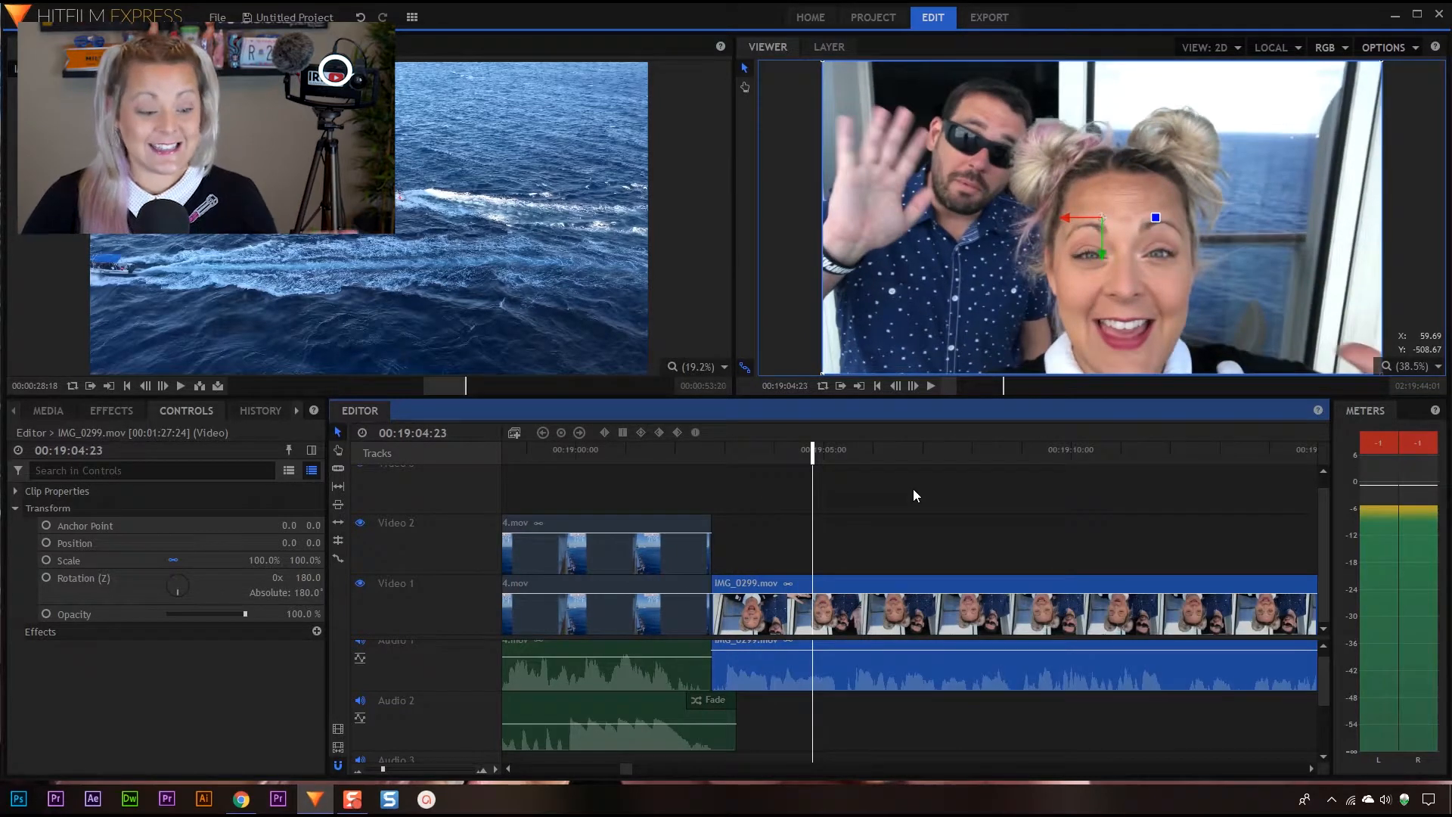